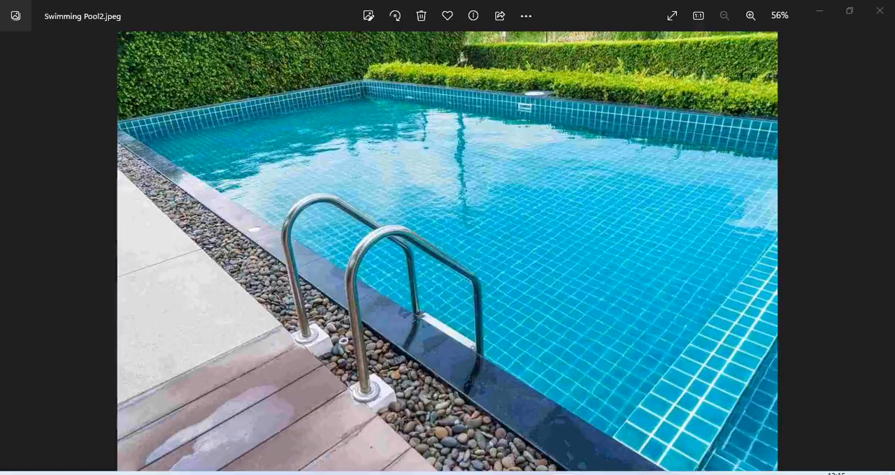
Switch from the pool reference photos to the Revit model and delete the large green lawn slab beside the front duplex
click(501, 474)
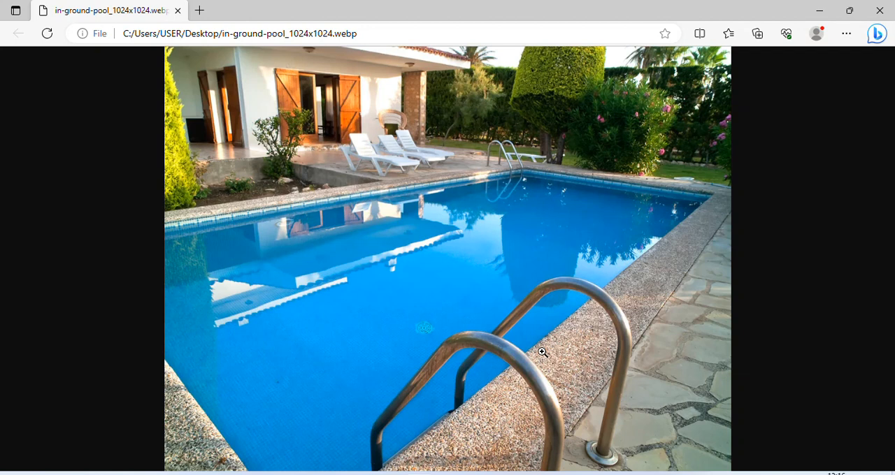
key(alt+Tab)
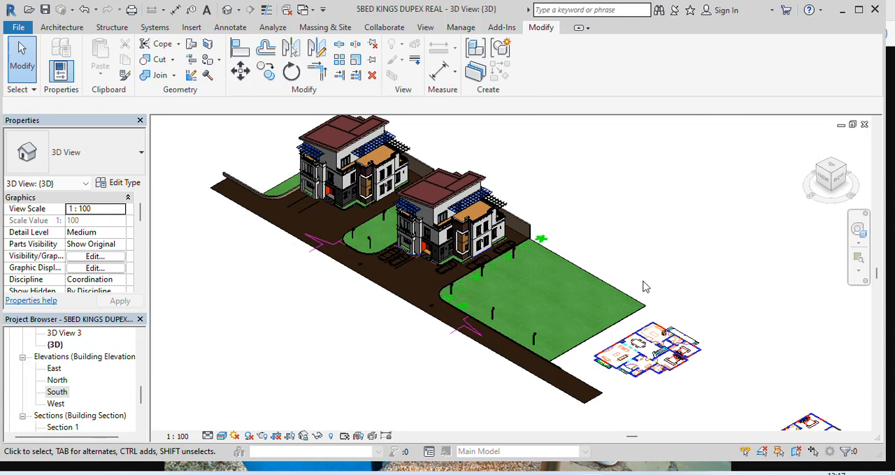
scroll(636, 297, up, 2)
scroll(551, 280, up, 1)
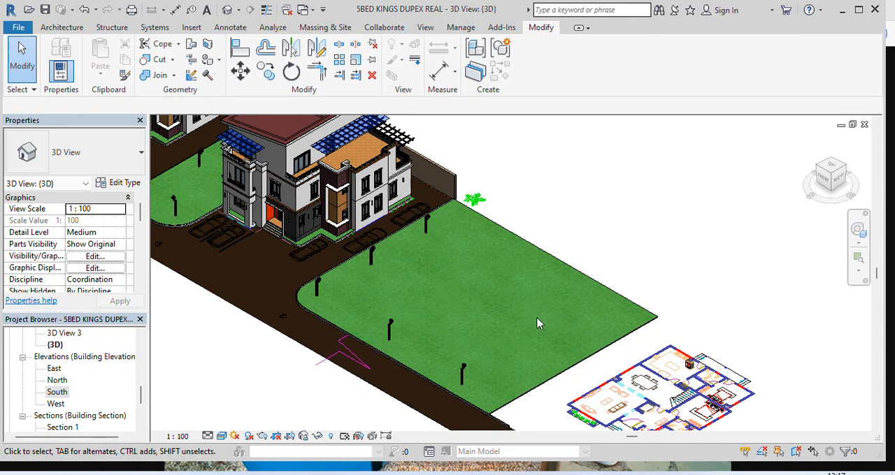
click(606, 352)
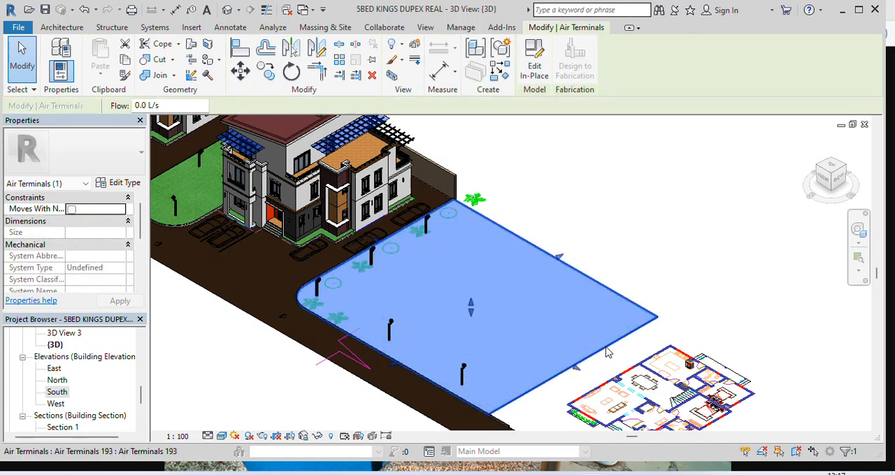
key(Delete)
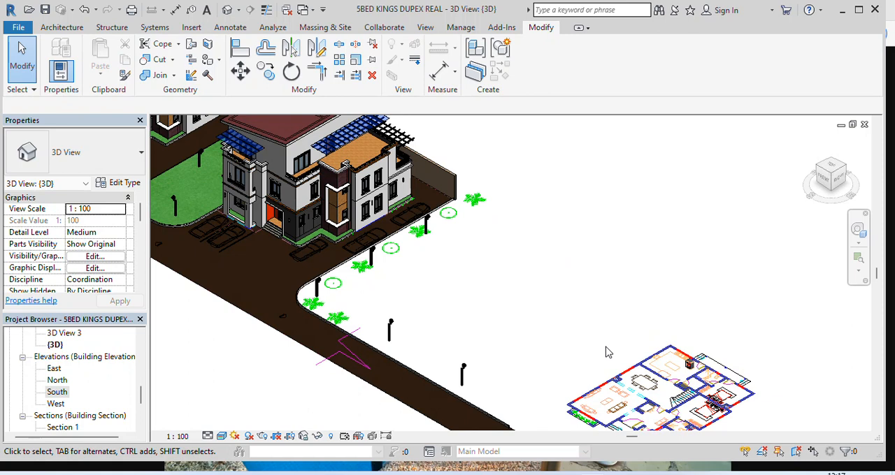
scroll(578, 281, down, 2)
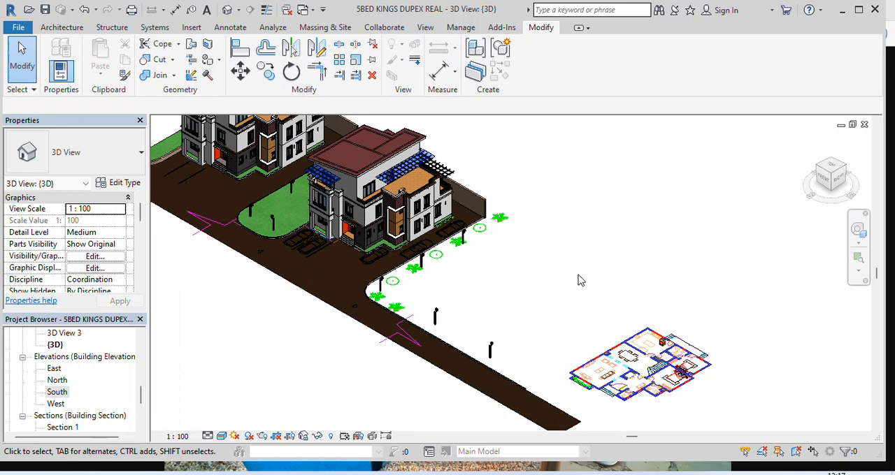
Open the 01 NGL floor plan
scroll(118, 381, up, 3)
scroll(108, 359, up, 5)
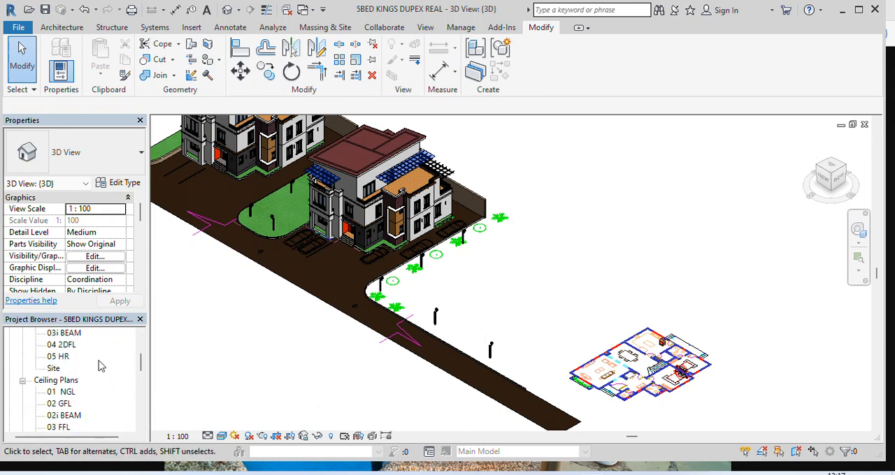
scroll(111, 377, up, 4)
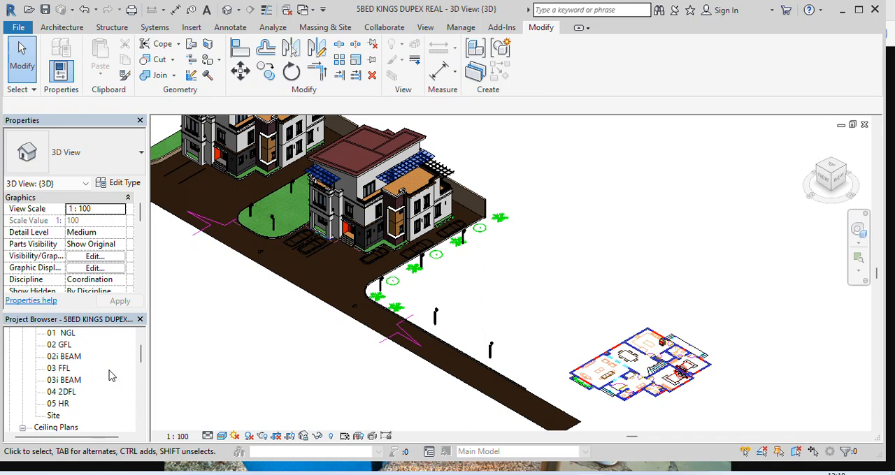
scroll(109, 376, up, 3)
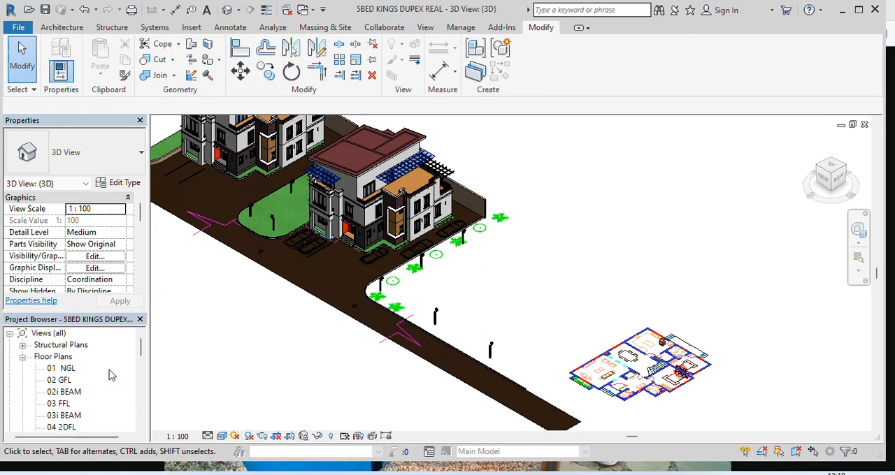
double_click(68, 369)
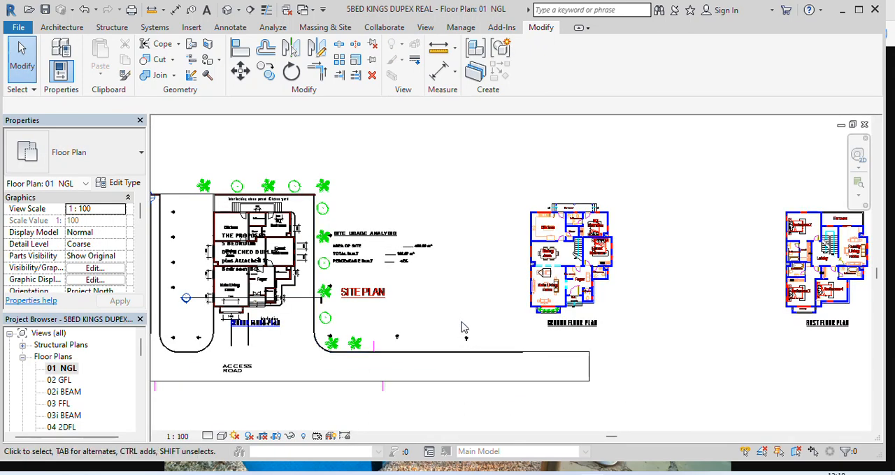
Create an in-place model component in the Air Terminals category with the suggested name Air Terminals 8
click(70, 31)
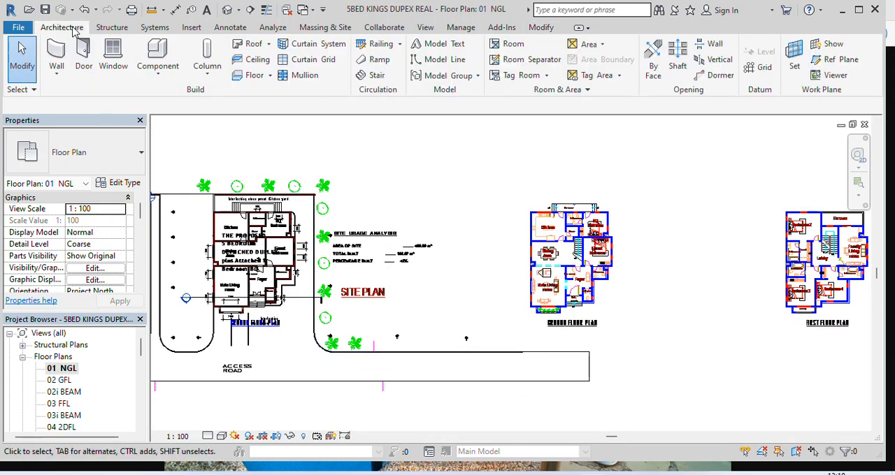
click(159, 75)
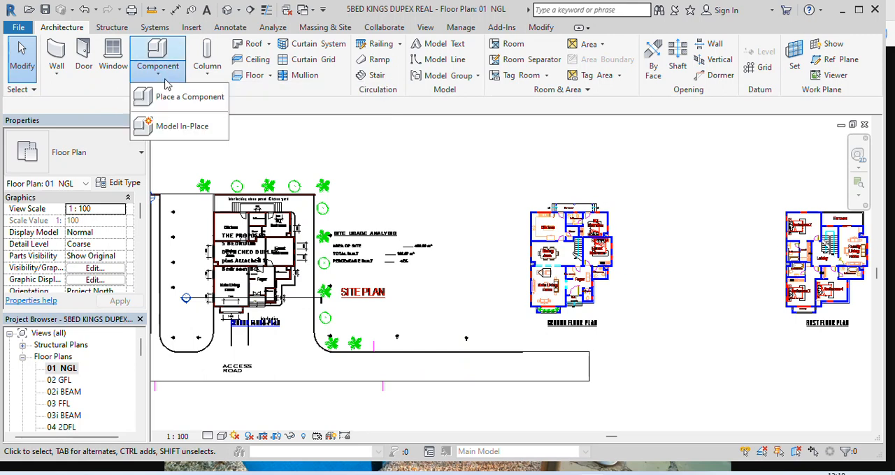
click(181, 127)
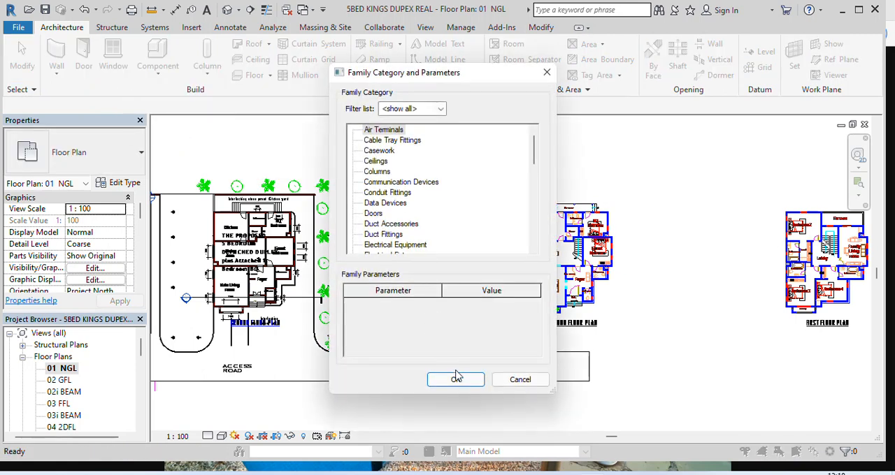
click(457, 380)
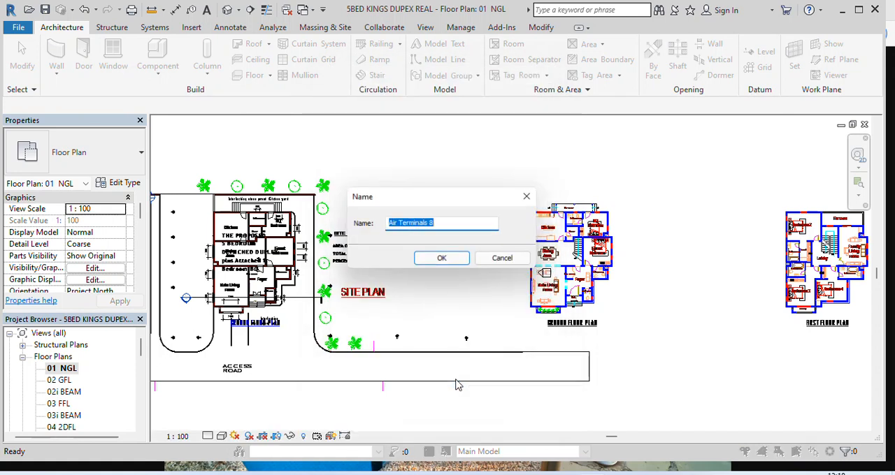
click(451, 265)
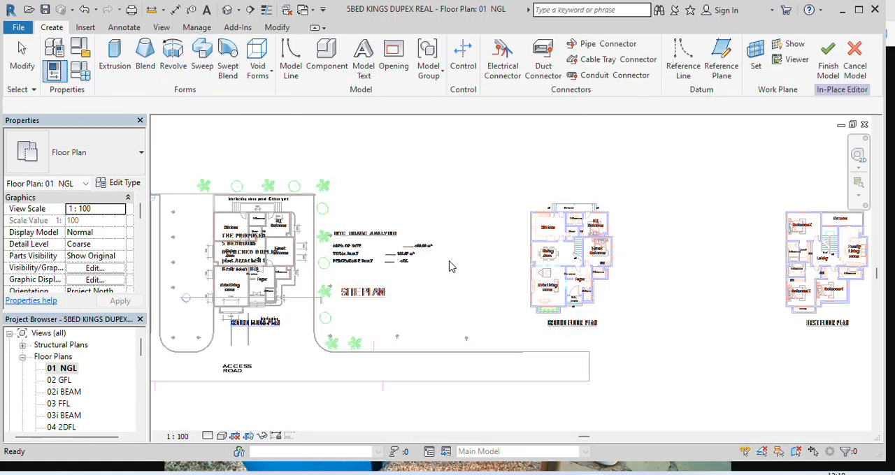
Start a solid extrusion and sketch a horizontal line from the rear wall's end corner, then a vertical line to the access road edge
click(115, 63)
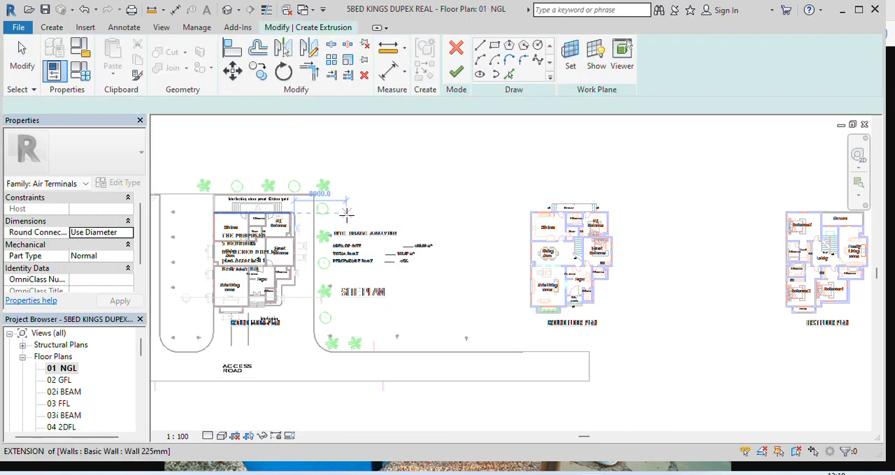
scroll(377, 206, up, 1)
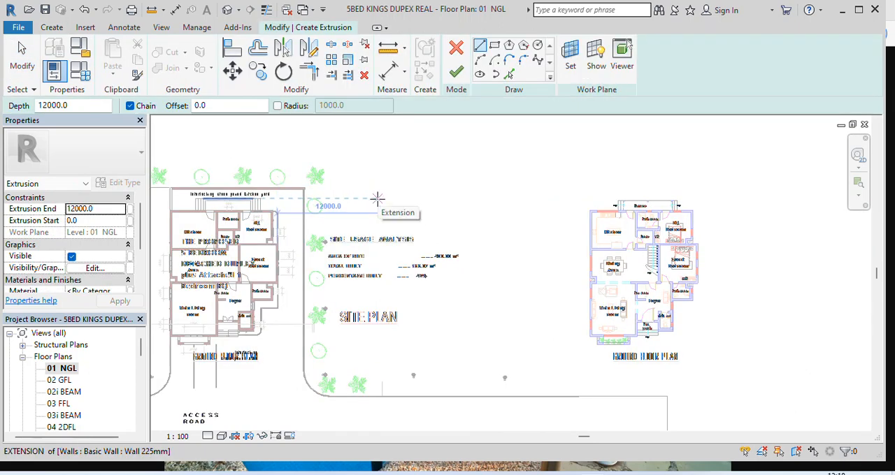
scroll(353, 207, up, 3)
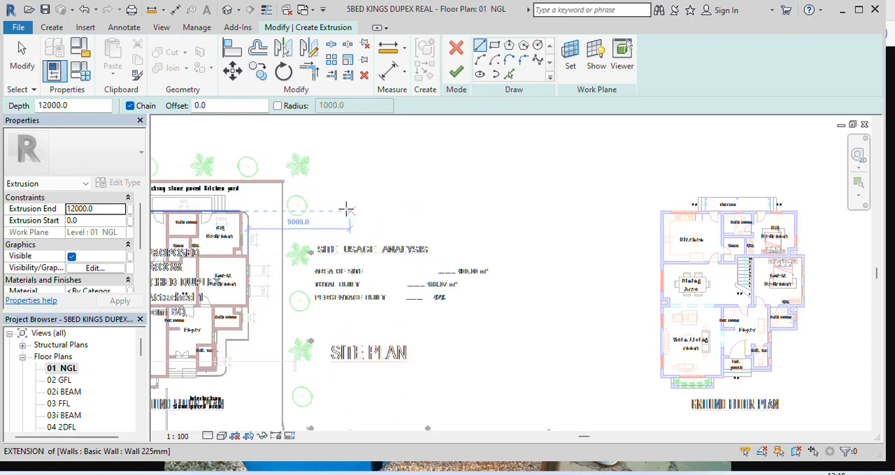
scroll(253, 173, up, 4)
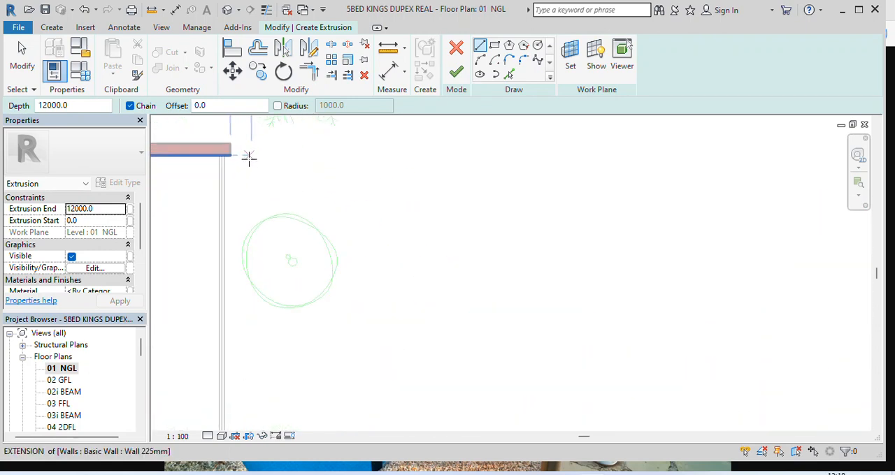
scroll(223, 157, up, 2)
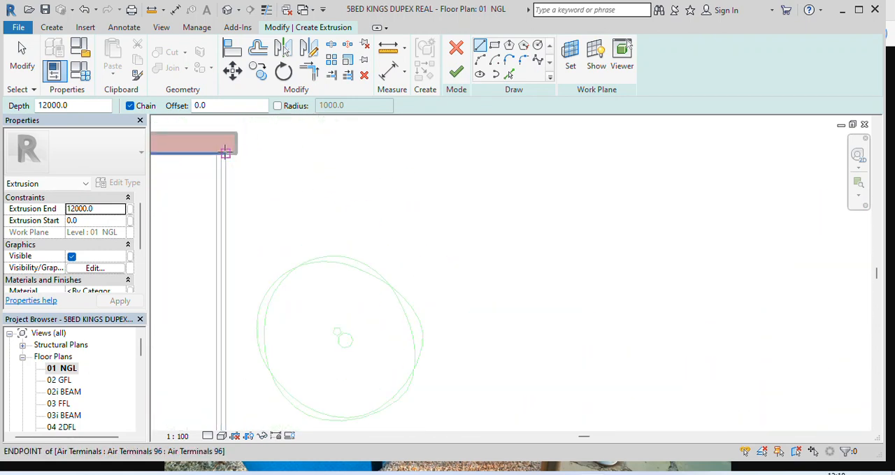
click(225, 152)
scroll(234, 150, down, 5)
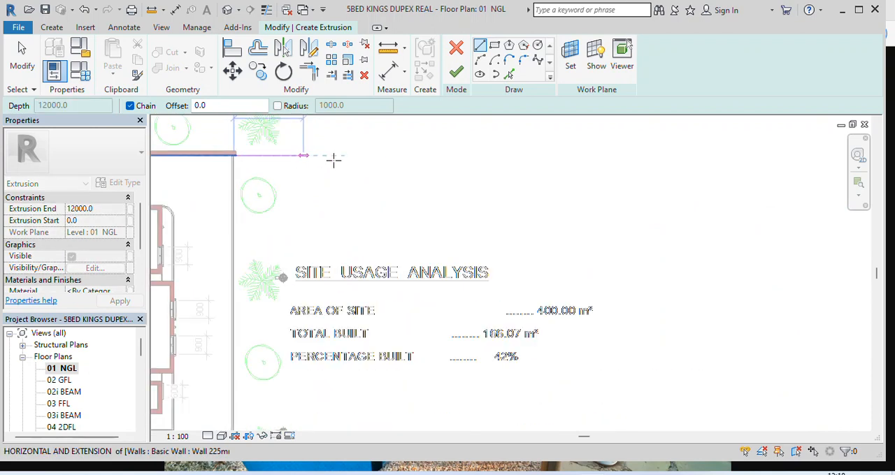
scroll(505, 173, down, 4)
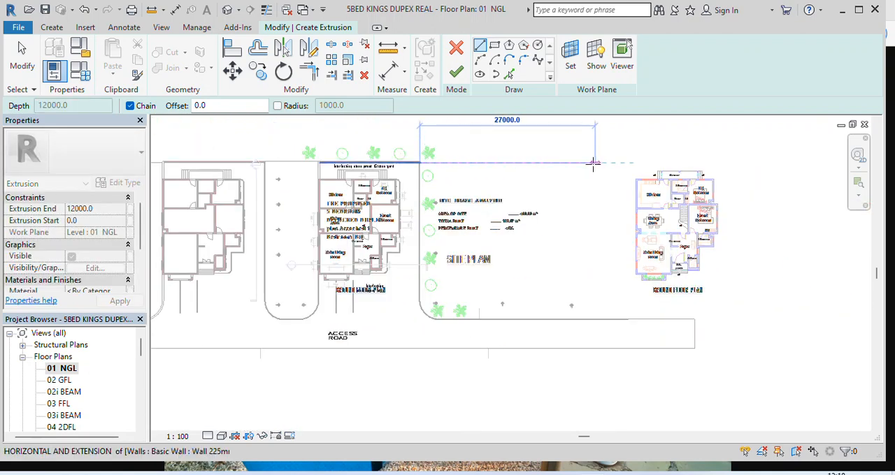
scroll(606, 282, up, 10)
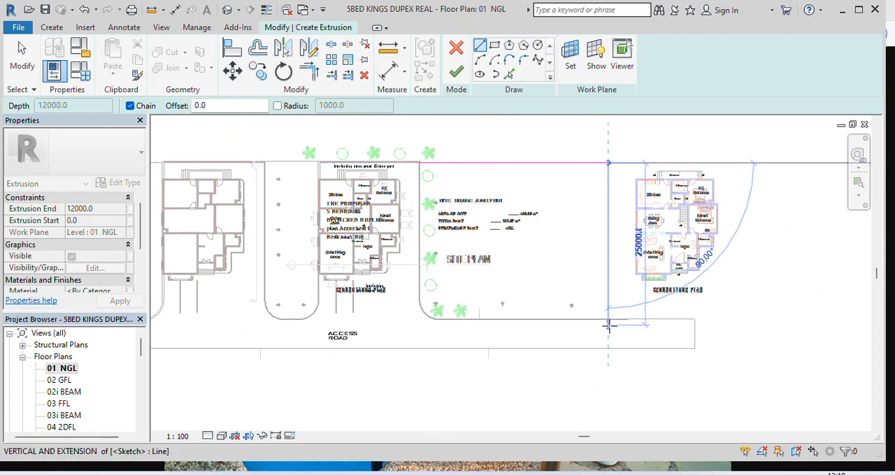
scroll(598, 282, up, 3)
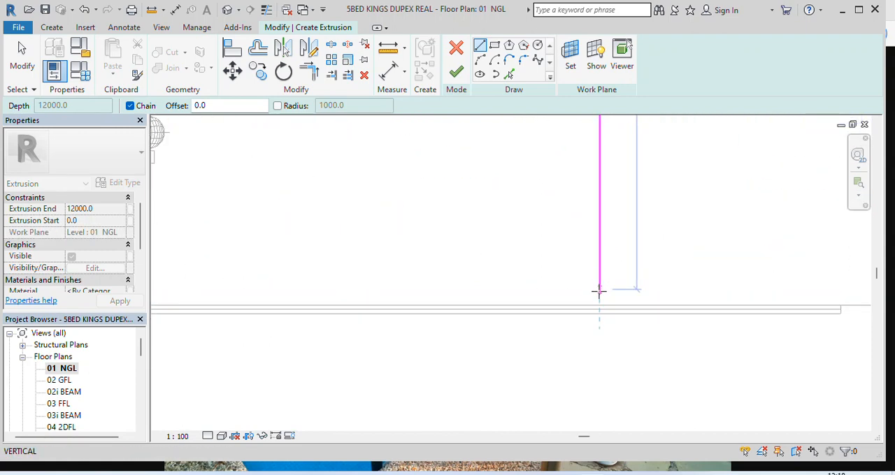
click(598, 304)
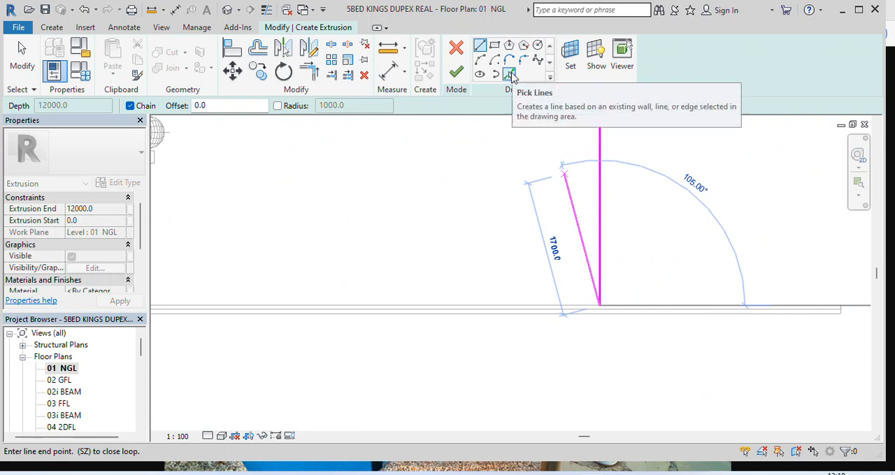
Add the access road edge, the curved corner and the straight driveway edge to the extrusion sketch using Pick Lines
click(509, 74)
scroll(624, 234, down, 2)
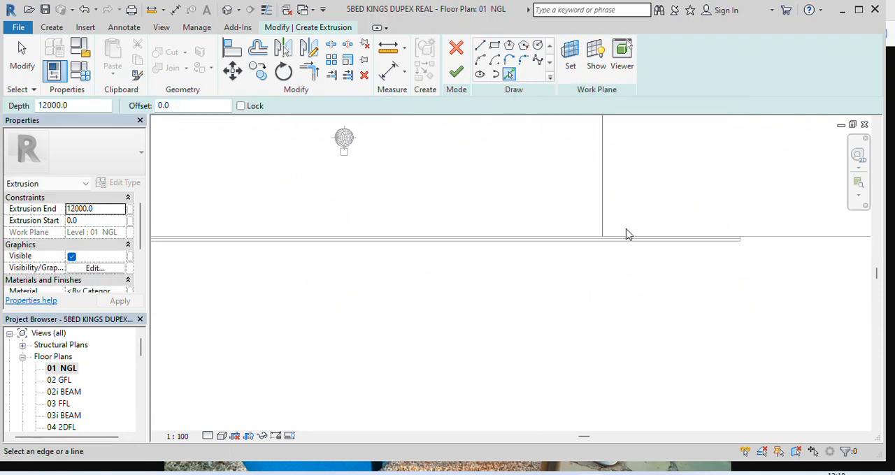
scroll(489, 227, up, 3)
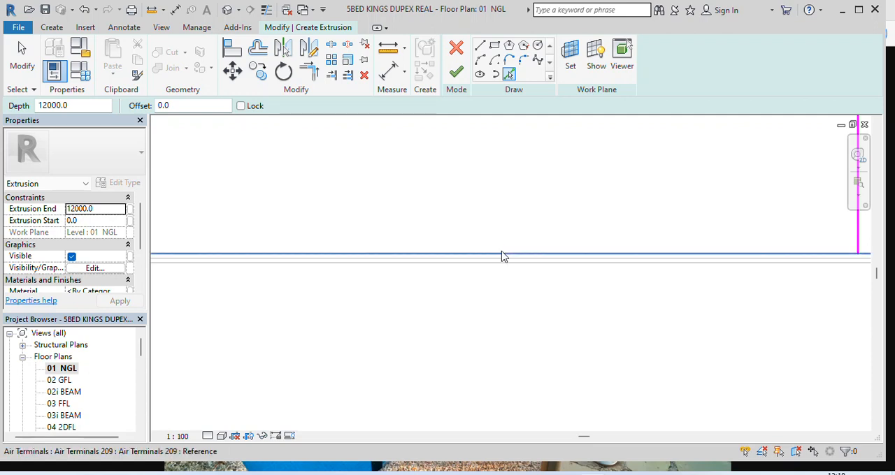
scroll(555, 257, down, 5)
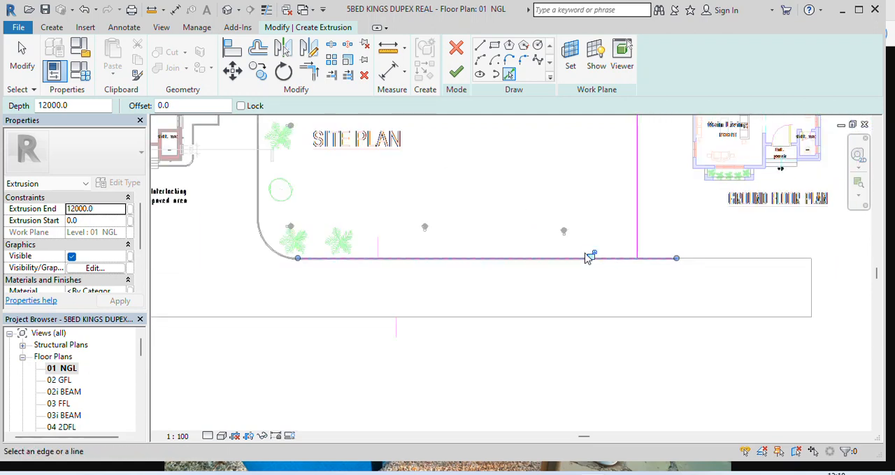
scroll(353, 260, up, 5)
click(377, 264)
scroll(381, 264, down, 4)
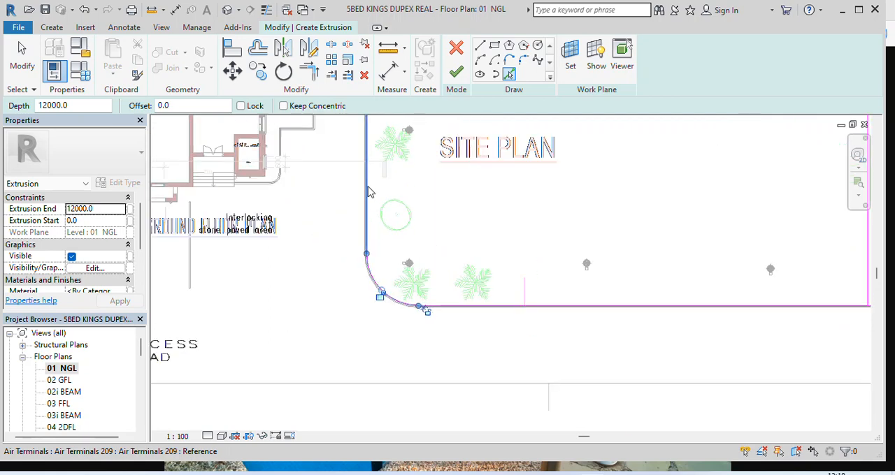
scroll(374, 192, up, 5)
click(365, 177)
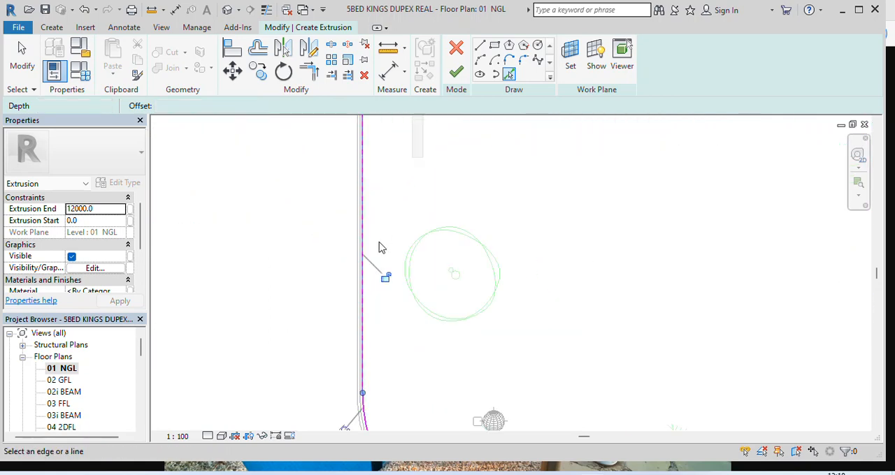
Trim the access road edge line and the vertical boundary line of the extrusion sketch to a clean corner
scroll(343, 300, down, 2)
scroll(344, 301, down, 5)
scroll(358, 161, up, 3)
scroll(355, 161, up, 5)
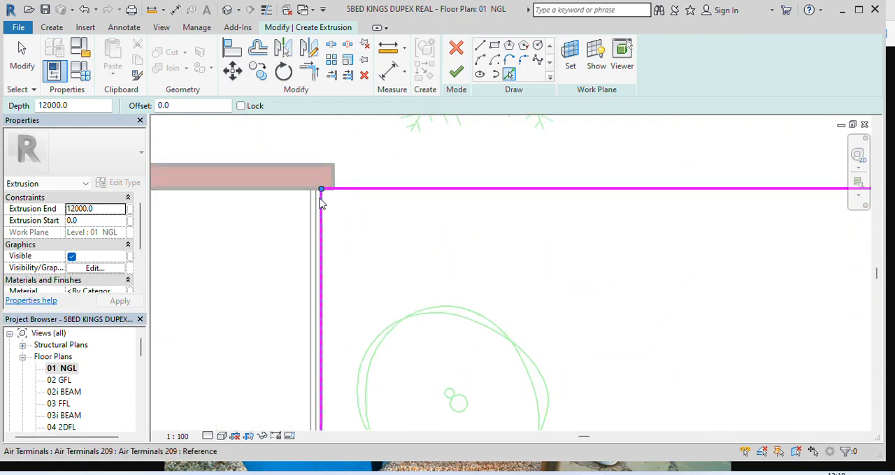
scroll(323, 180, down, 6)
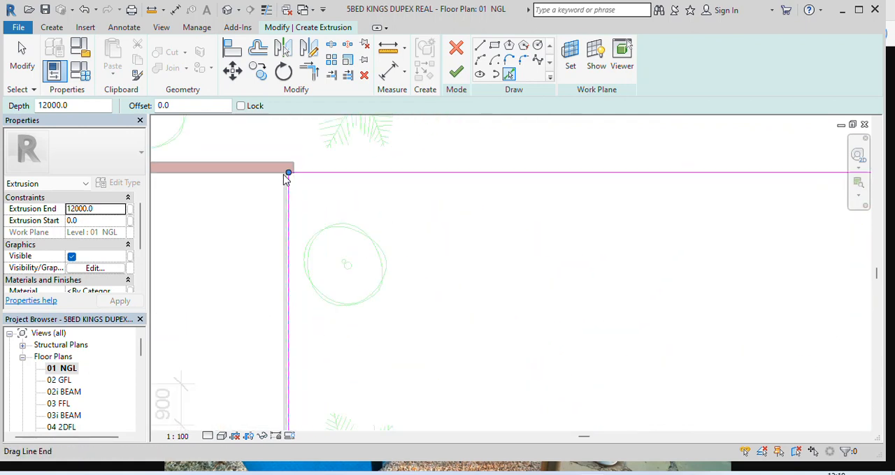
scroll(621, 182, up, 4)
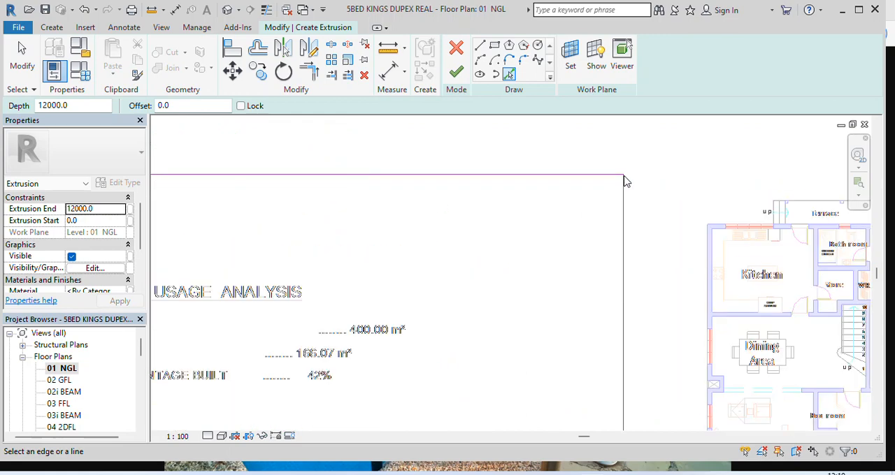
scroll(564, 176, down, 5)
scroll(565, 334, down, 1)
scroll(569, 334, up, 5)
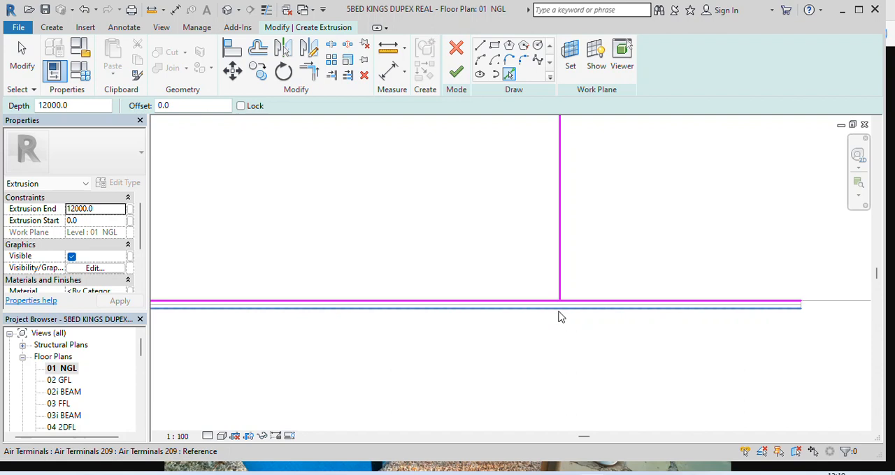
click(308, 72)
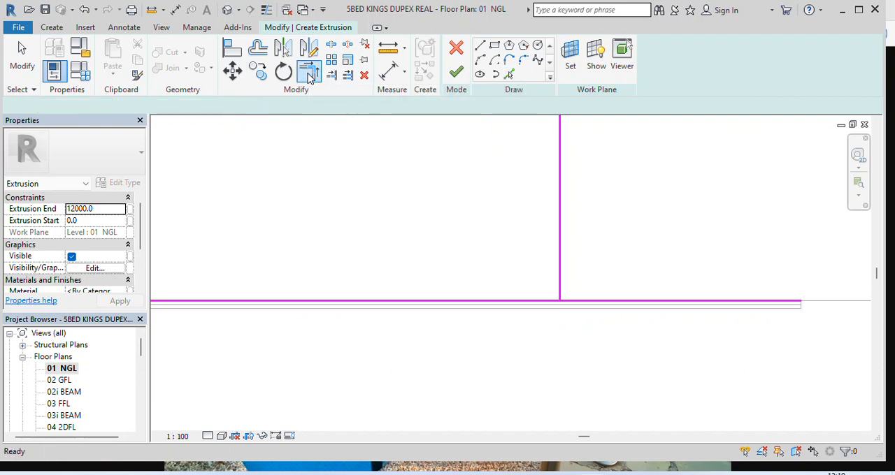
click(550, 304)
click(561, 265)
scroll(528, 325, down, 5)
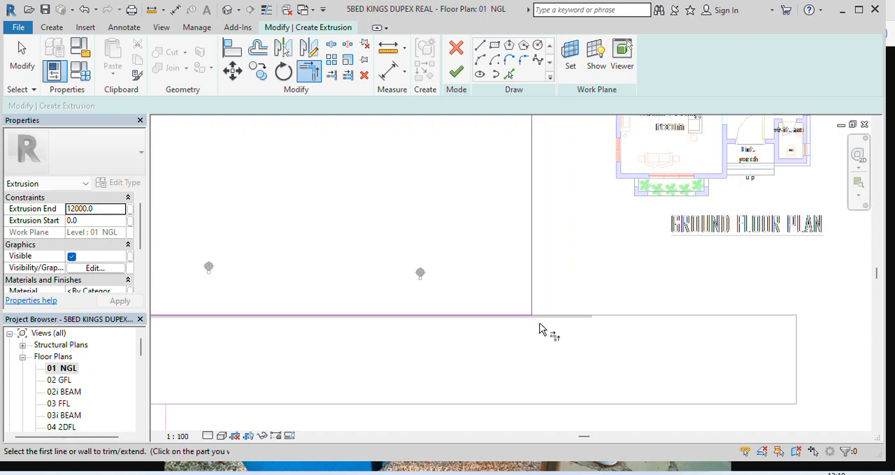
scroll(570, 334, down, 3)
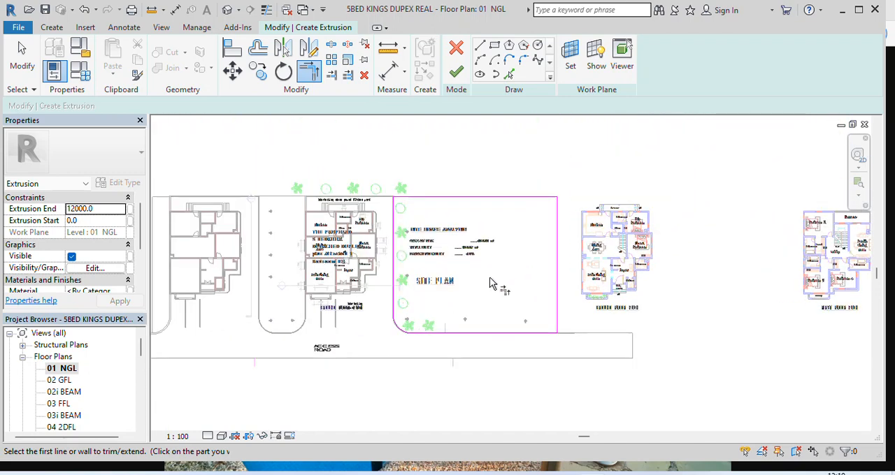
Set the lawn extrusion's end to 100
scroll(488, 288, up, 1)
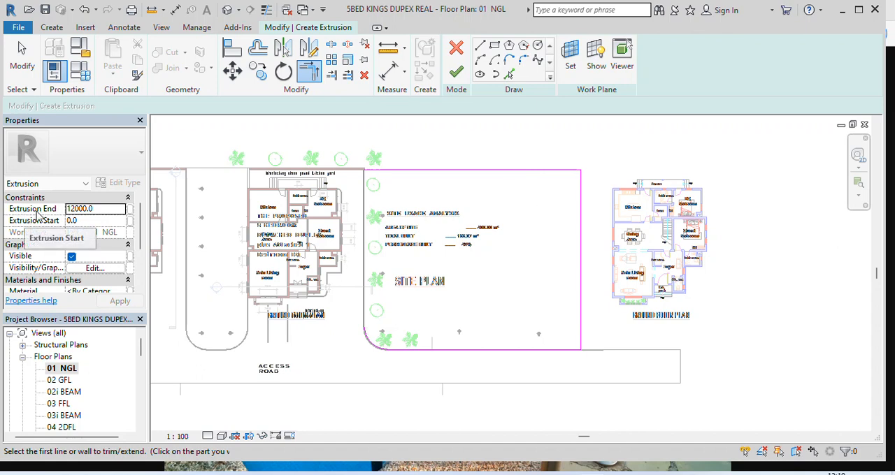
click(106, 209)
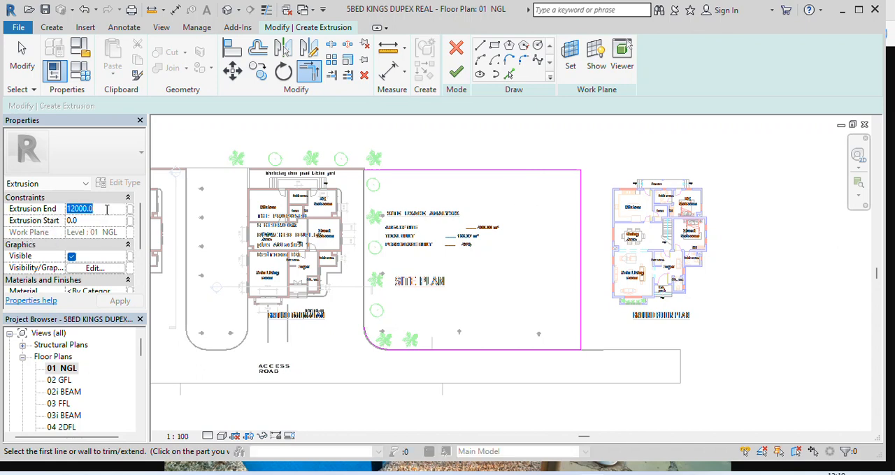
text(100)
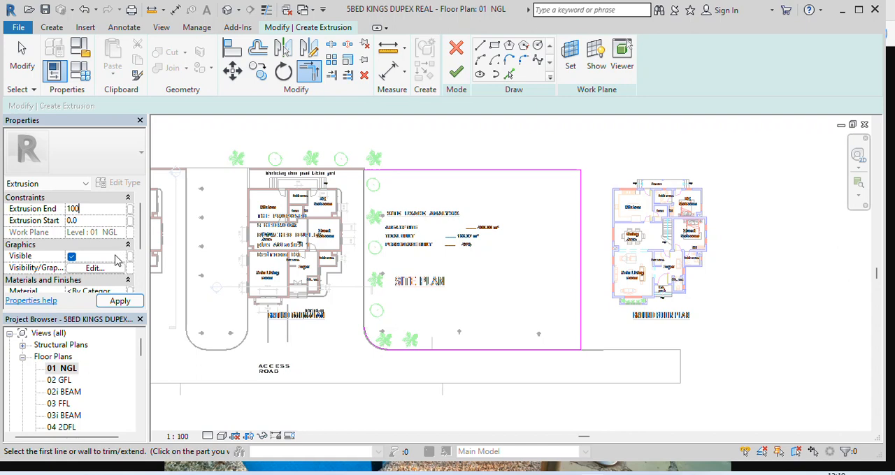
Search the project materials for "grass" and assign 08 GRASSES to the lawn extrusion
scroll(117, 260, down, 1)
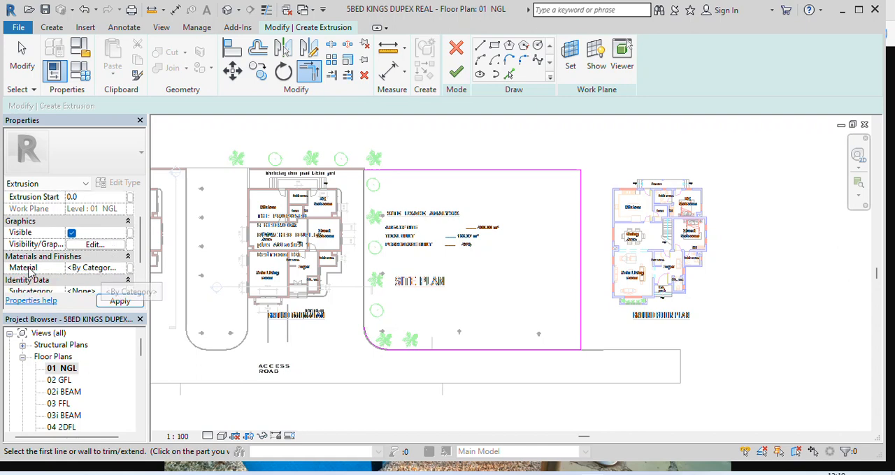
click(123, 272)
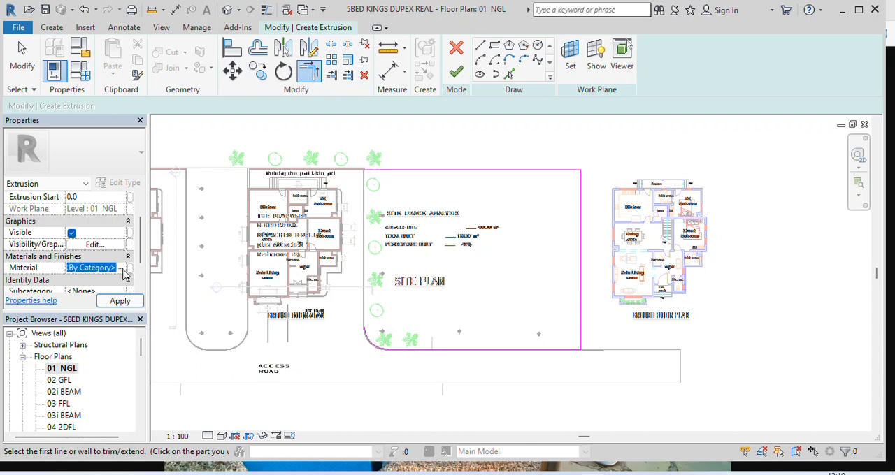
click(129, 268)
scroll(297, 209, up, 1)
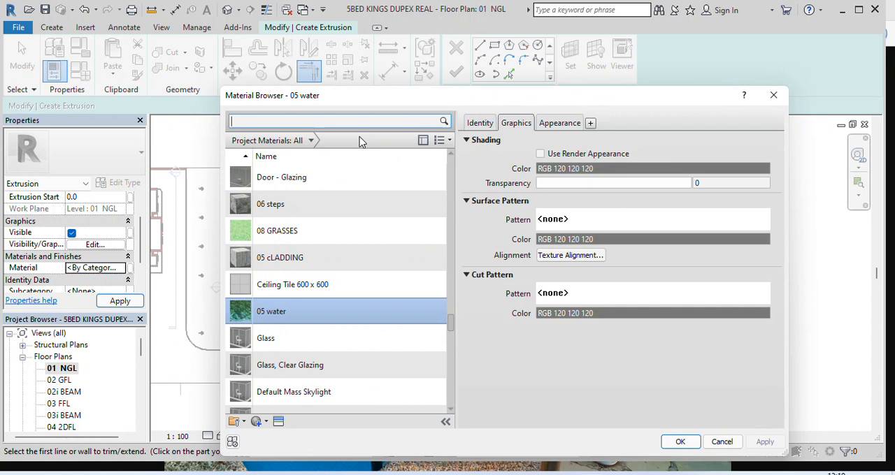
click(339, 121)
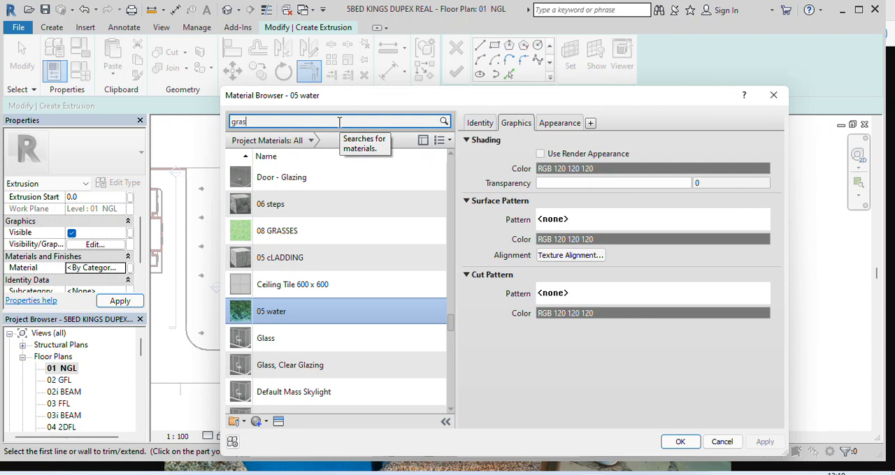
key(Return)
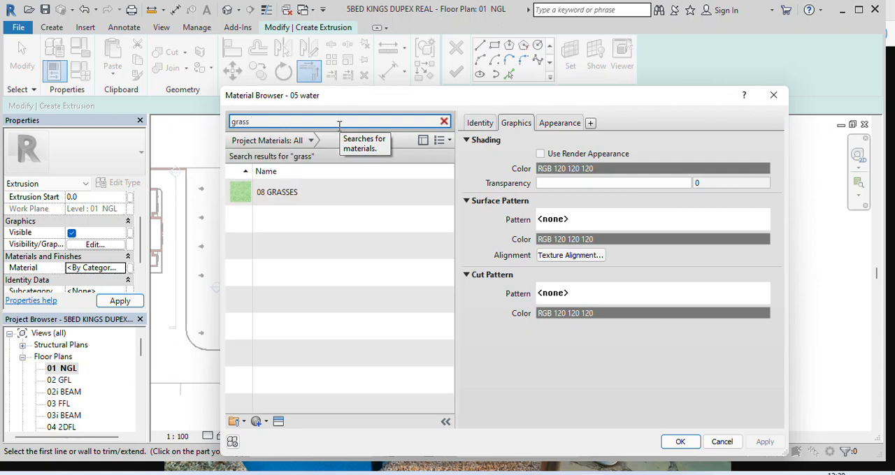
click(287, 193)
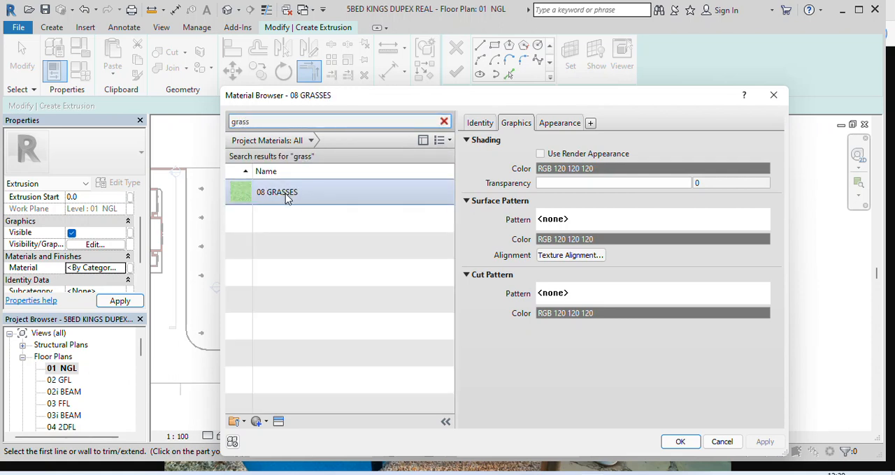
click(681, 442)
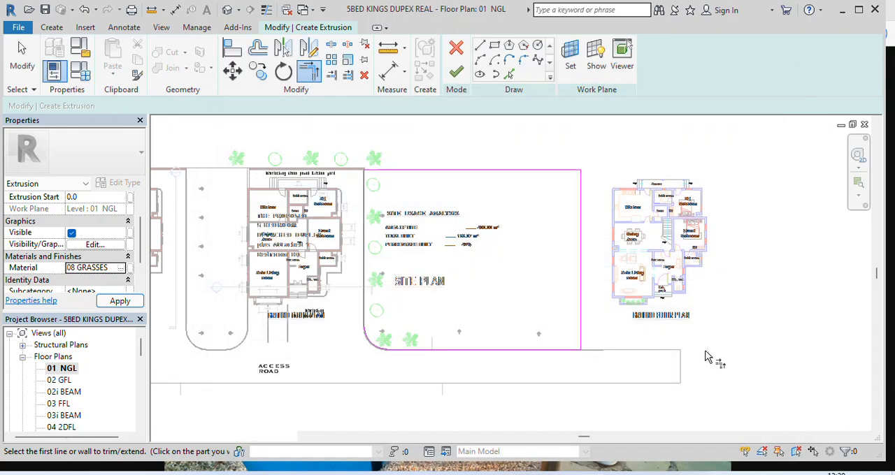
Finish the lawn extrusion and its in-place model, and save the project
click(458, 76)
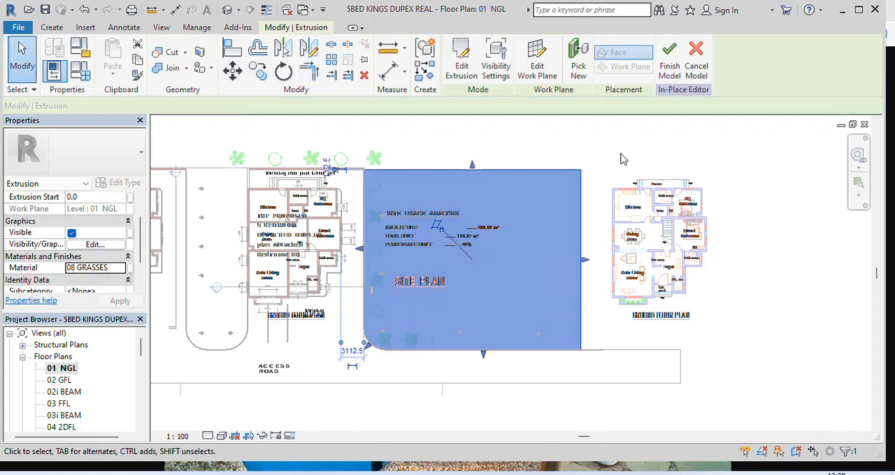
click(670, 70)
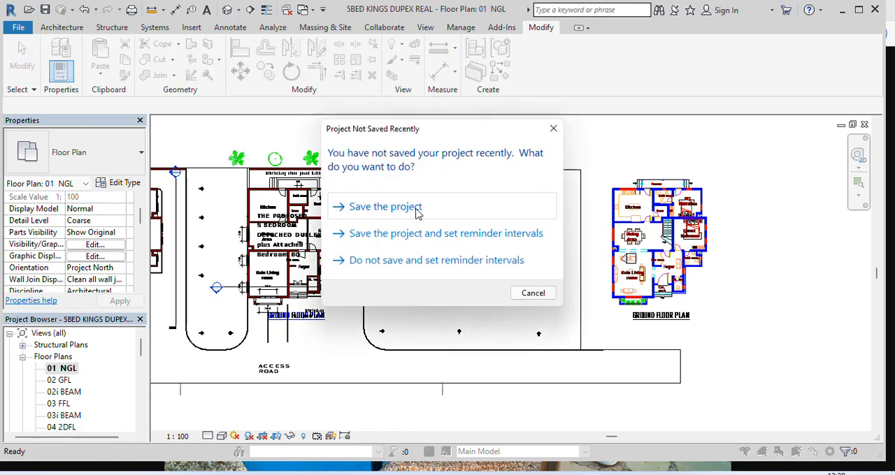
click(386, 208)
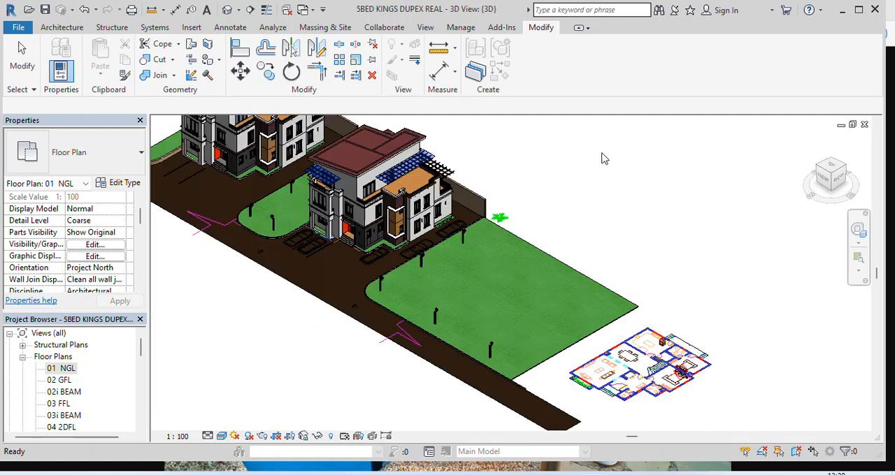
Return to the 01 NGL floor plan and open the lawn's extrusion sketch for in-place editing
scroll(553, 299, up, 3)
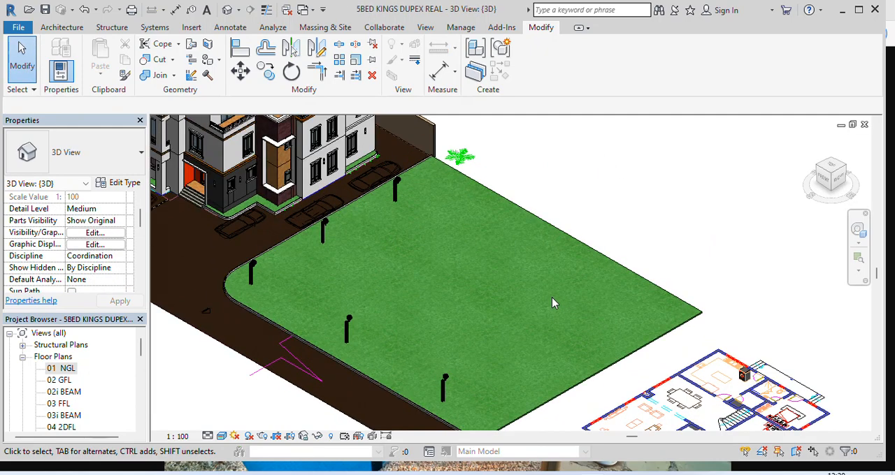
scroll(420, 253, up, 2)
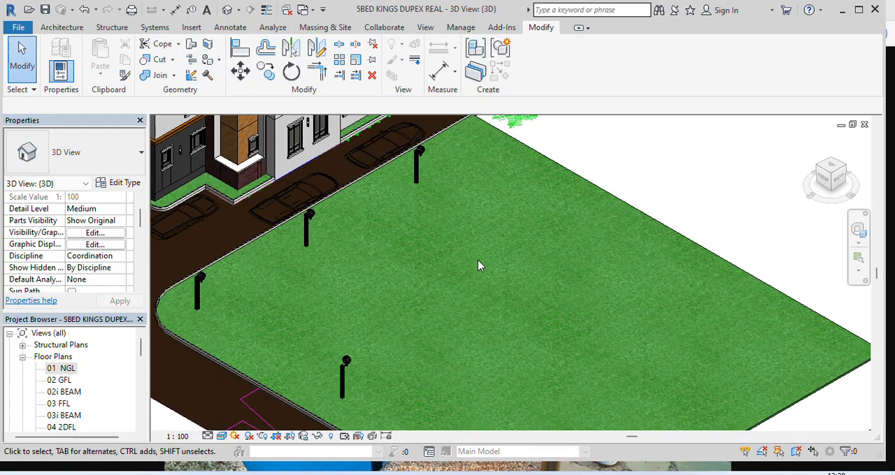
scroll(483, 263, down, 4)
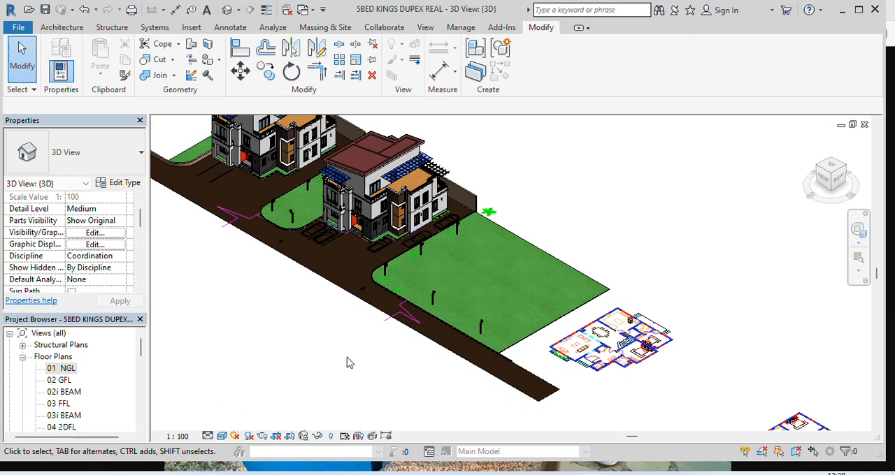
double_click(63, 370)
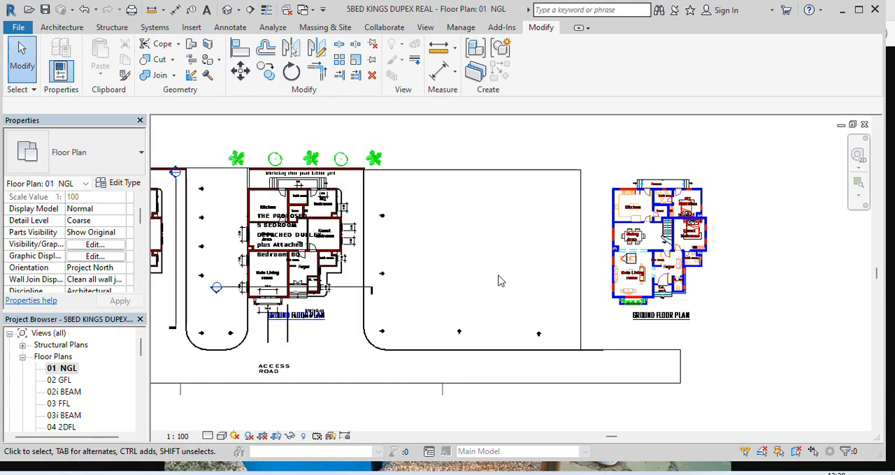
click(535, 177)
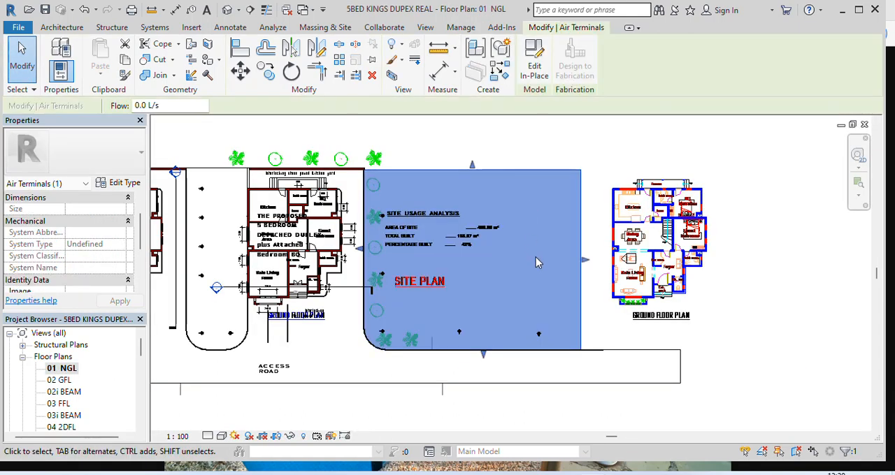
click(534, 62)
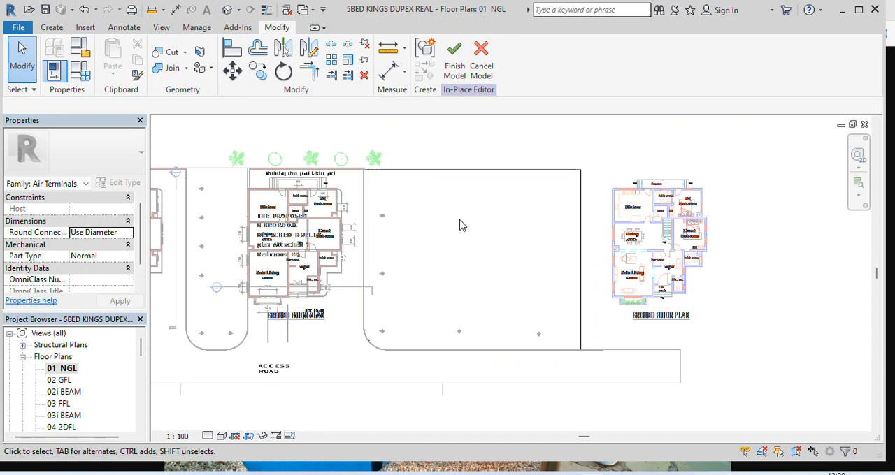
click(487, 172)
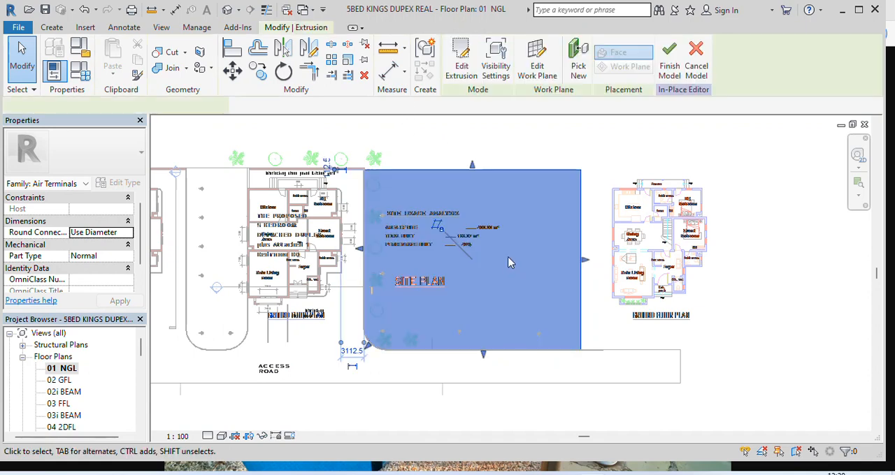
click(462, 70)
Sketch a rectangular pool opening about 10400 mm wide and 13000 mm long inside the lawn boundary
scroll(484, 242, up, 3)
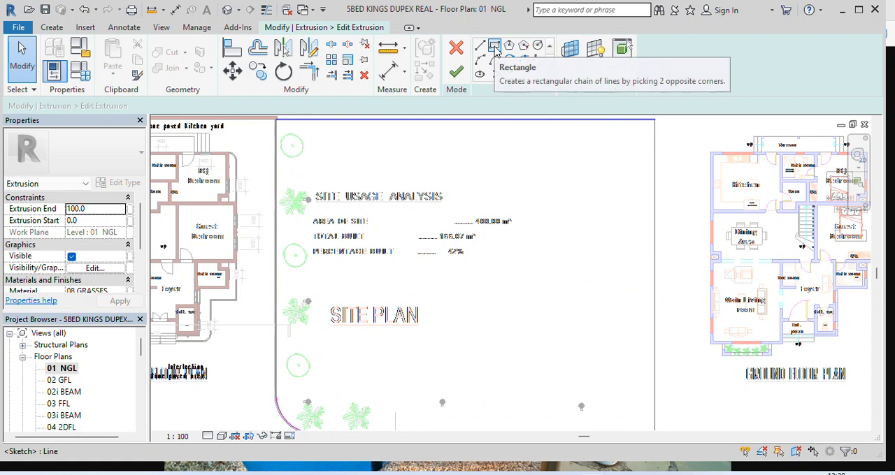
click(495, 46)
click(433, 210)
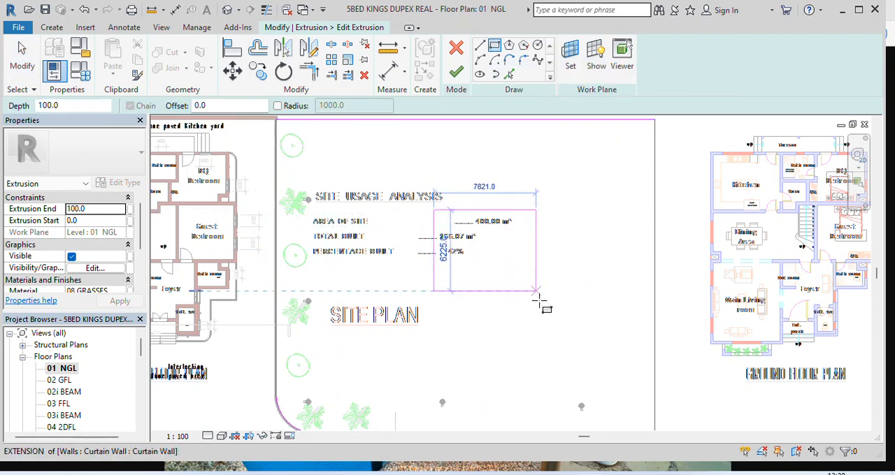
click(569, 378)
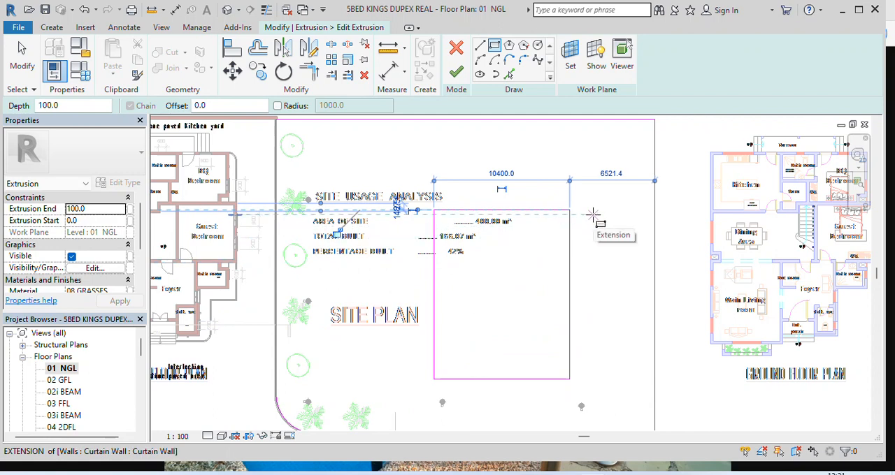
Add aligned dimensions from the pool rectangle's upper edge to the lawn's upper boundary and from its right edge to the right boundary
scroll(563, 235, up, 2)
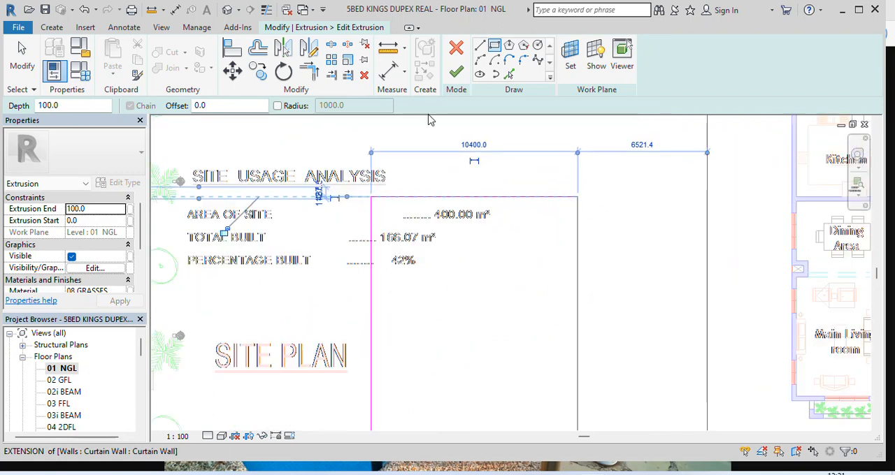
click(388, 73)
scroll(554, 281, down, 2)
scroll(523, 209, up, 3)
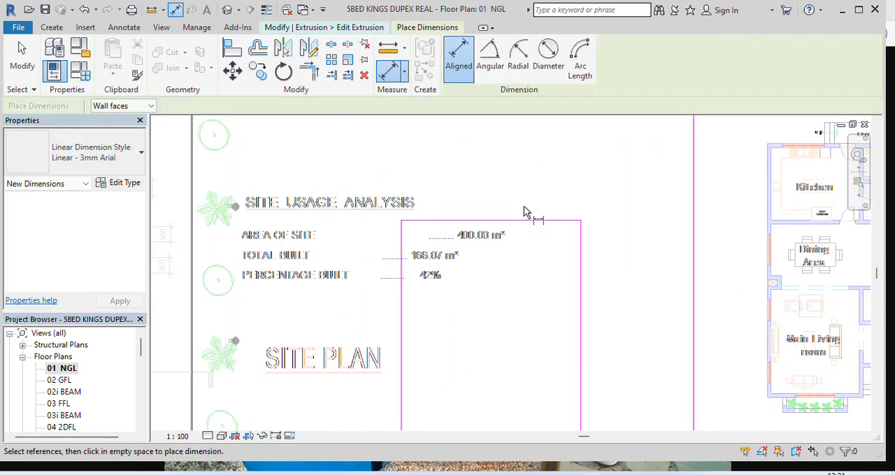
click(499, 229)
scroll(499, 227, down, 4)
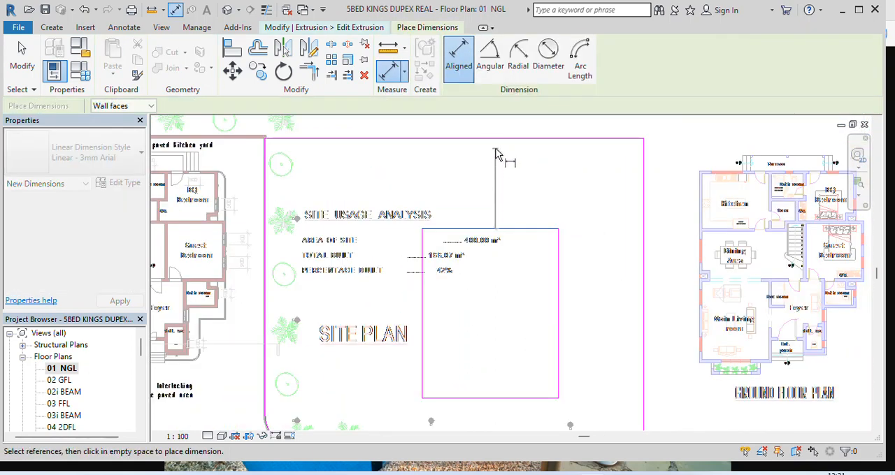
click(491, 139)
click(494, 168)
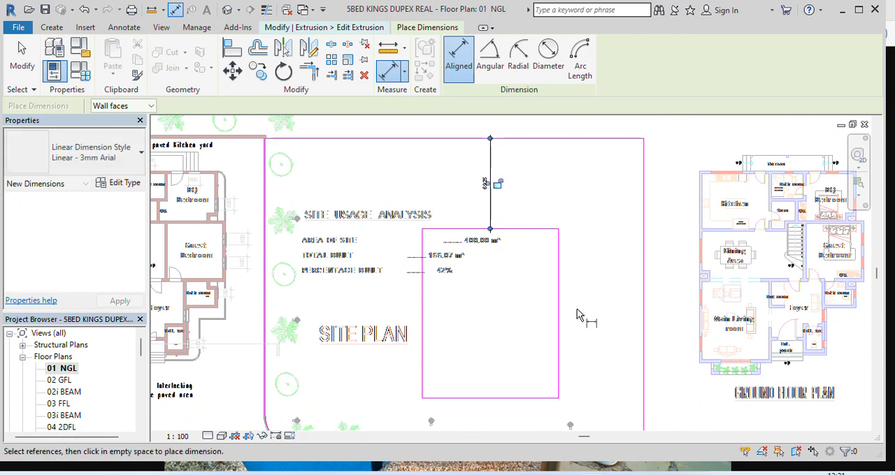
click(560, 308)
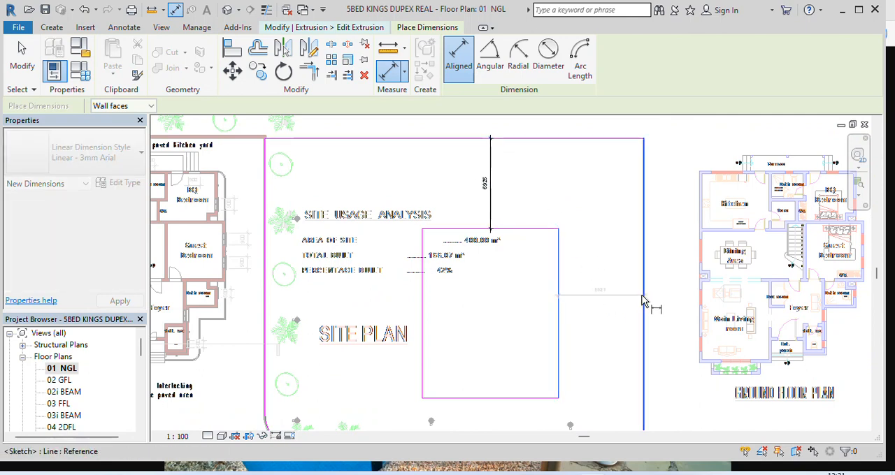
click(644, 300)
click(636, 305)
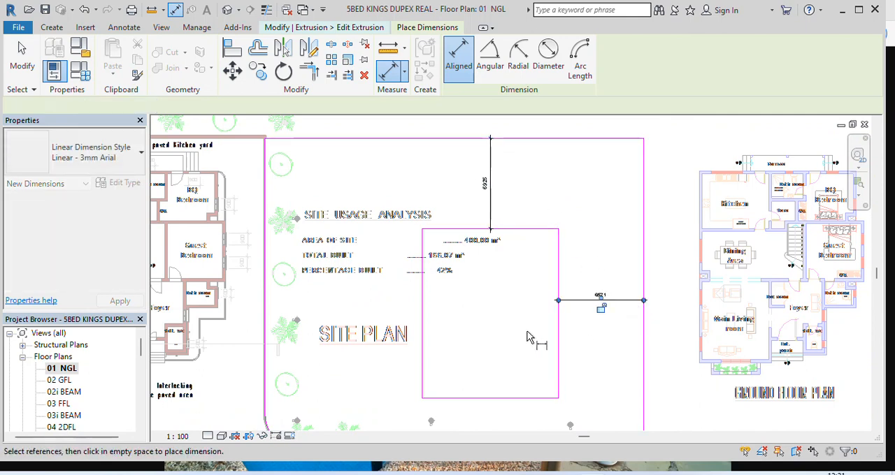
Dimension the pool rectangle's overall width and length, and leave the dimension command
click(424, 355)
click(559, 374)
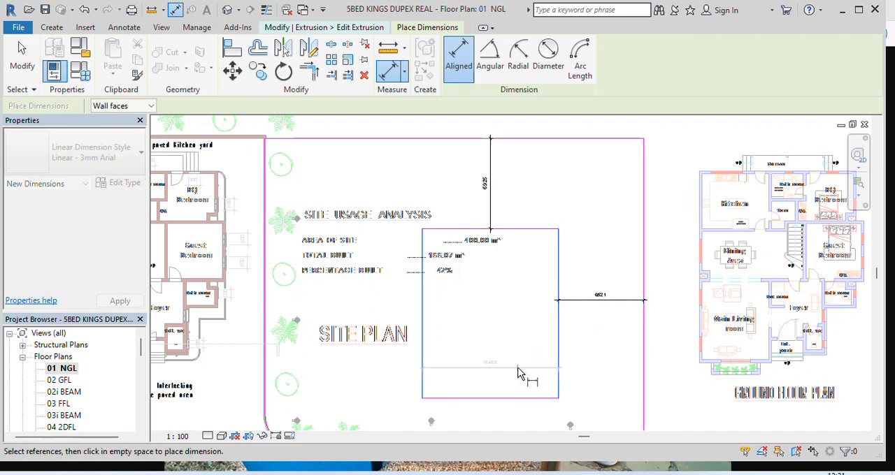
click(525, 369)
click(532, 230)
click(528, 258)
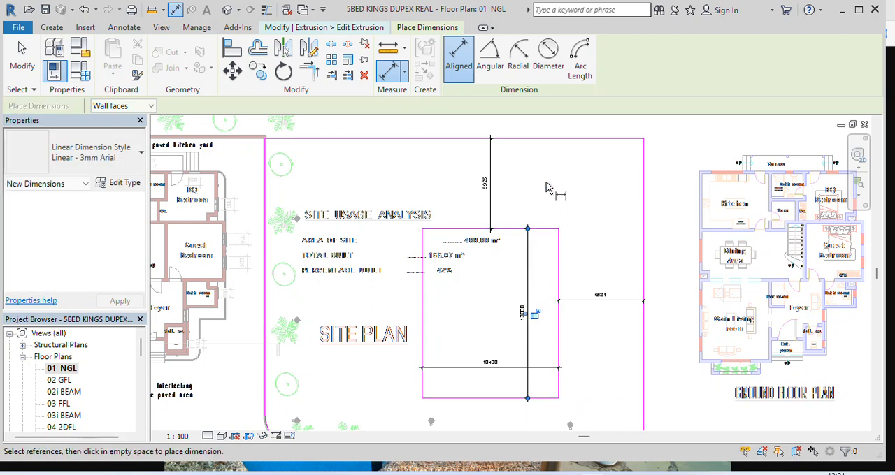
key(Escape)
key(Escape)
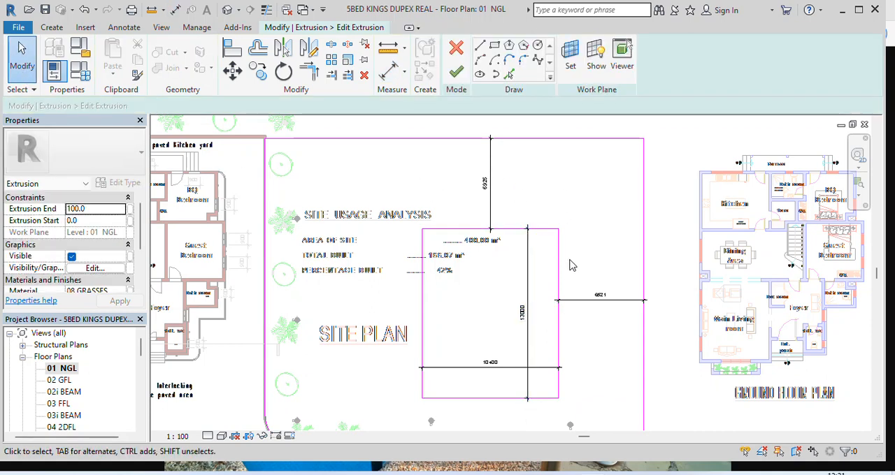
Set the distance between the pool rectangle's right edge and the lawn's right boundary to 6000 mm
scroll(570, 266, up, 4)
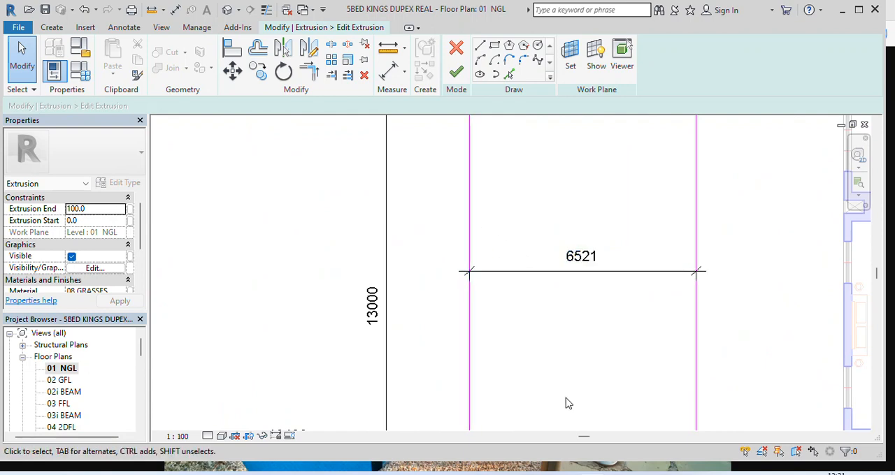
scroll(550, 314, down, 5)
click(519, 287)
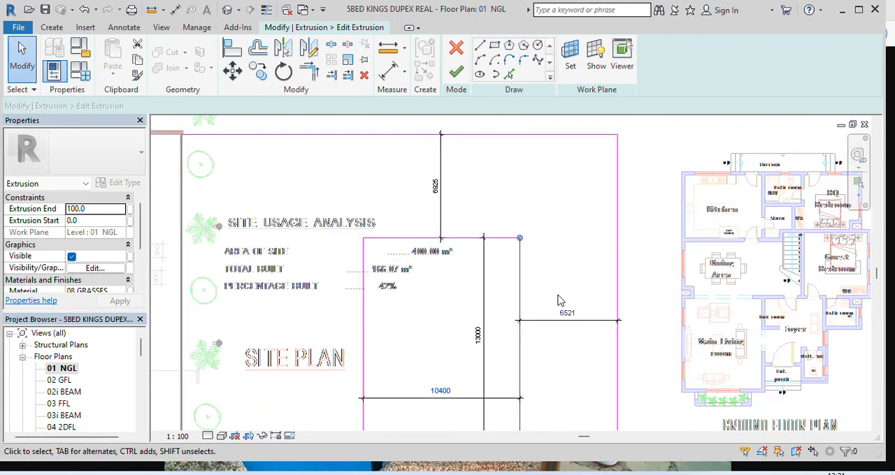
click(567, 313)
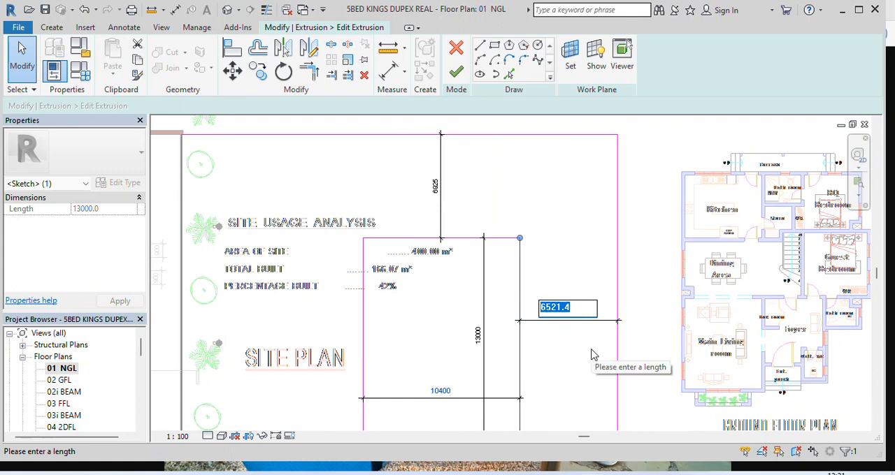
text(6000)
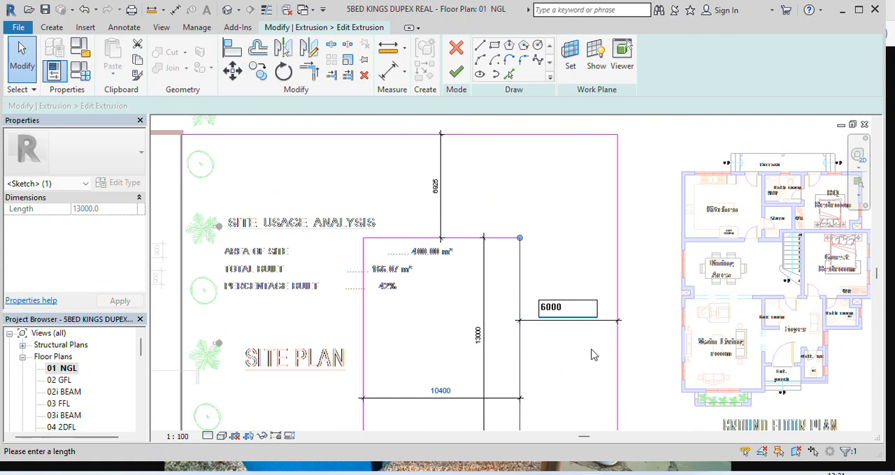
key(Return)
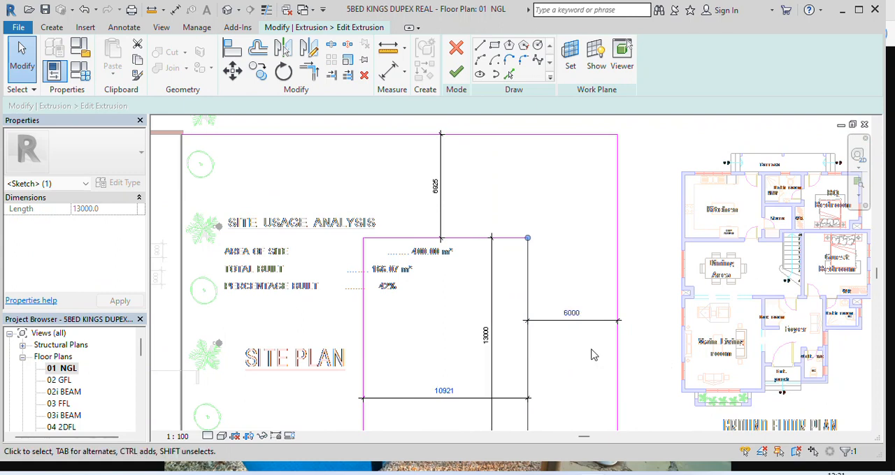
Set the distance between the pool rectangle's upper edge and the lawn's upper boundary to 7500 mm
click(467, 241)
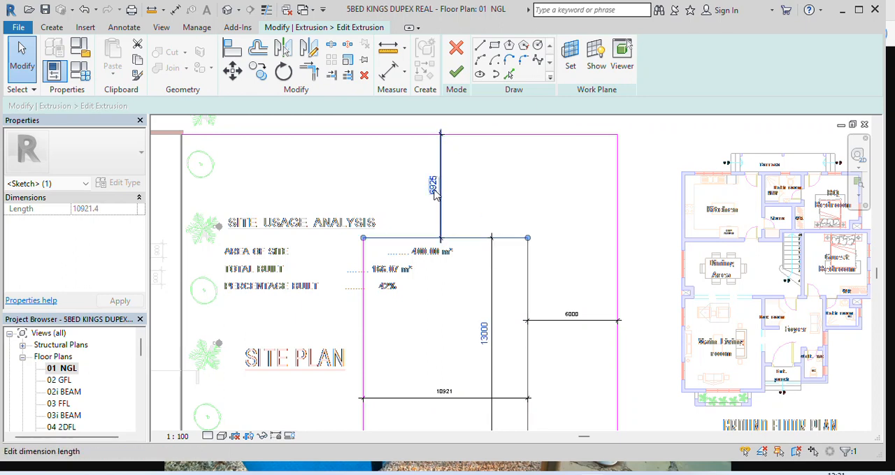
click(433, 189)
text(7500)
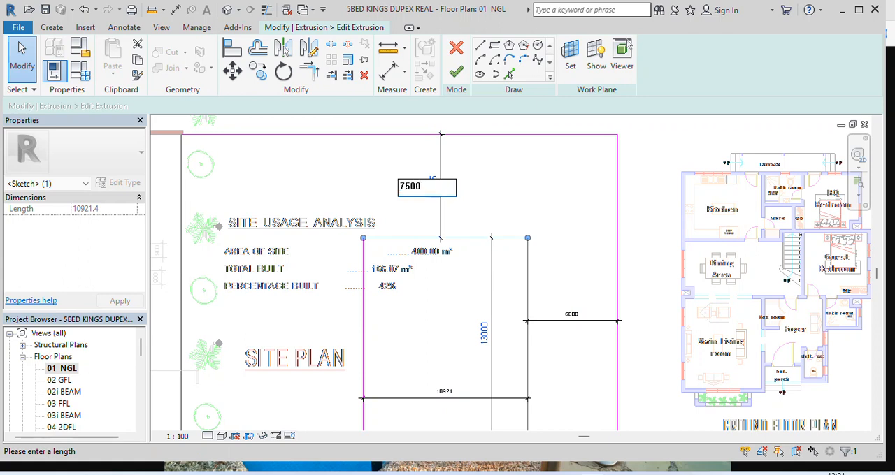
key(Return)
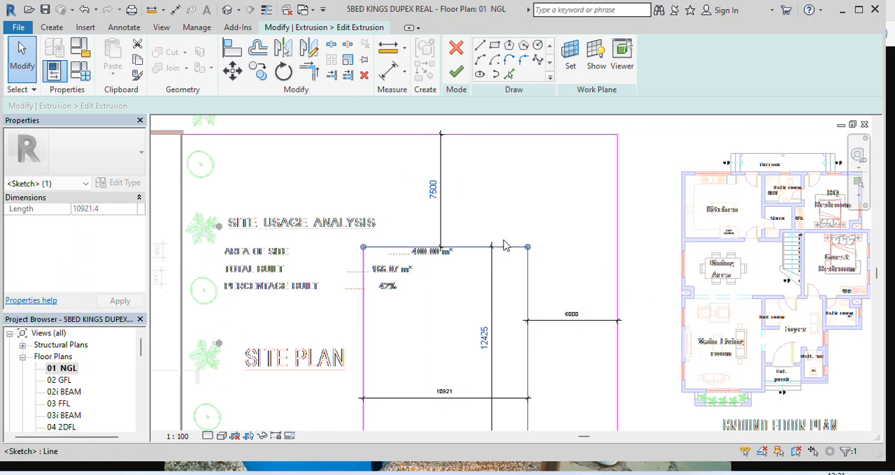
Set the pool rectangle's length to 12000 mm by moving its lower edge
scroll(503, 244, down, 2)
scroll(502, 363, up, 2)
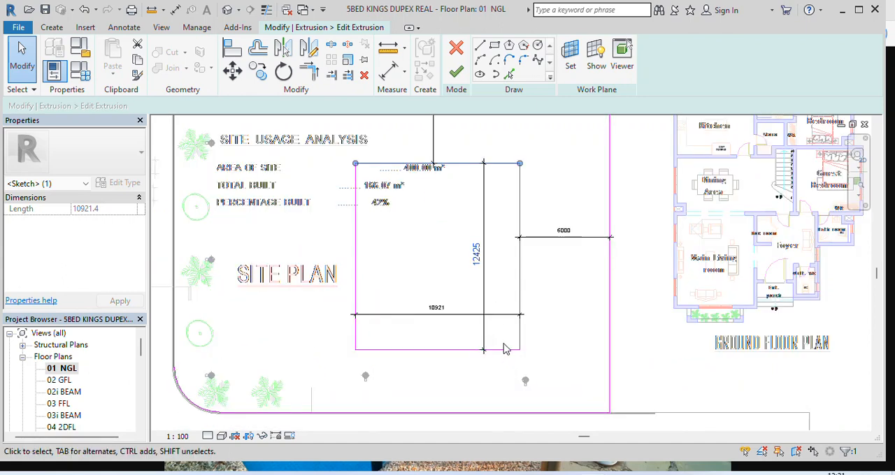
click(506, 350)
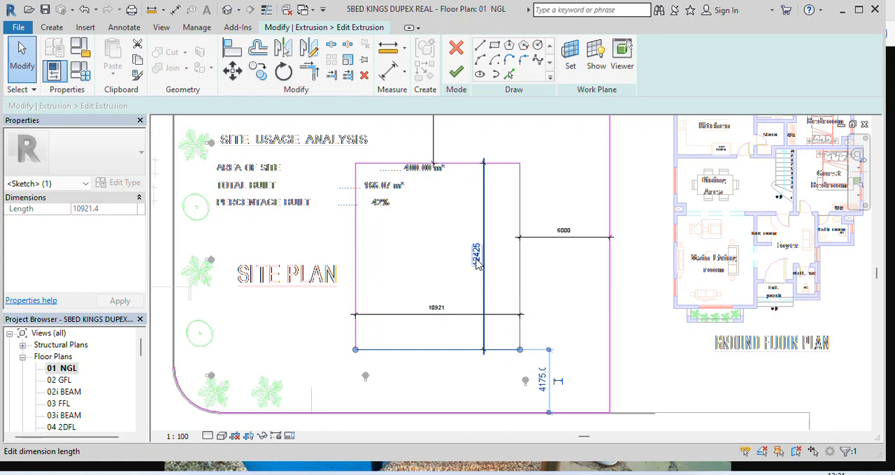
click(478, 261)
text(12000)
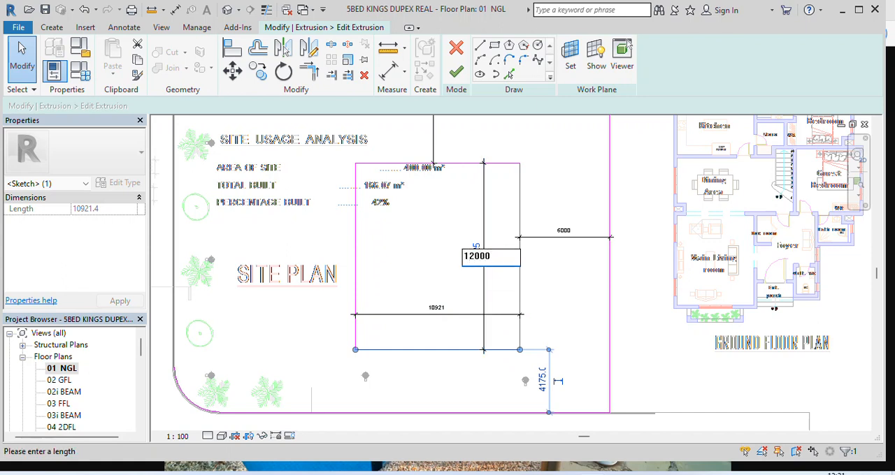
key(Return)
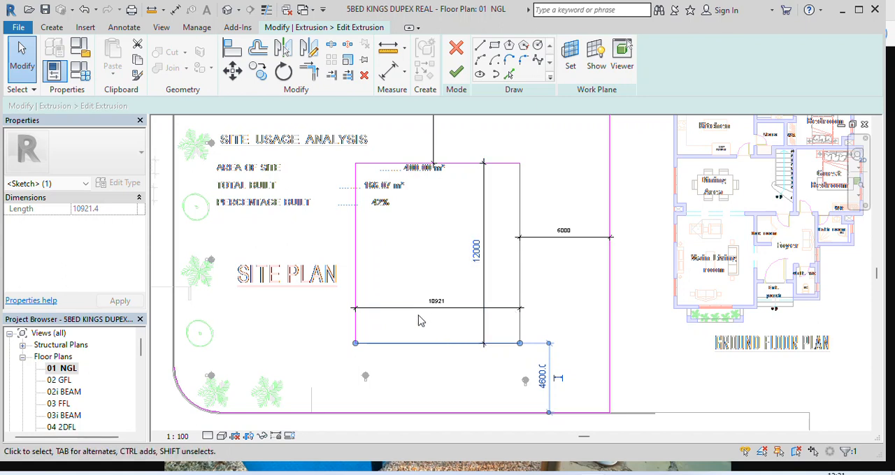
Set the pool rectangle's width to 9000 mm by moving its left edge, and clear the selection
scroll(418, 320, up, 2)
scroll(426, 357, down, 2)
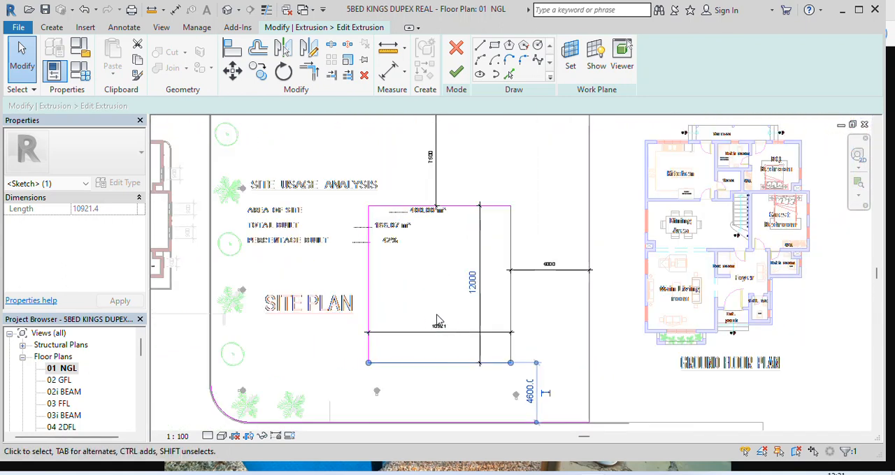
click(370, 289)
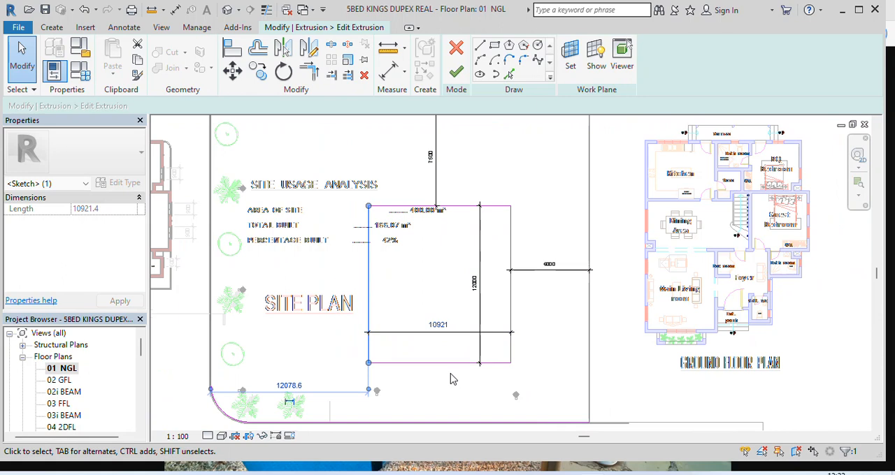
click(439, 326)
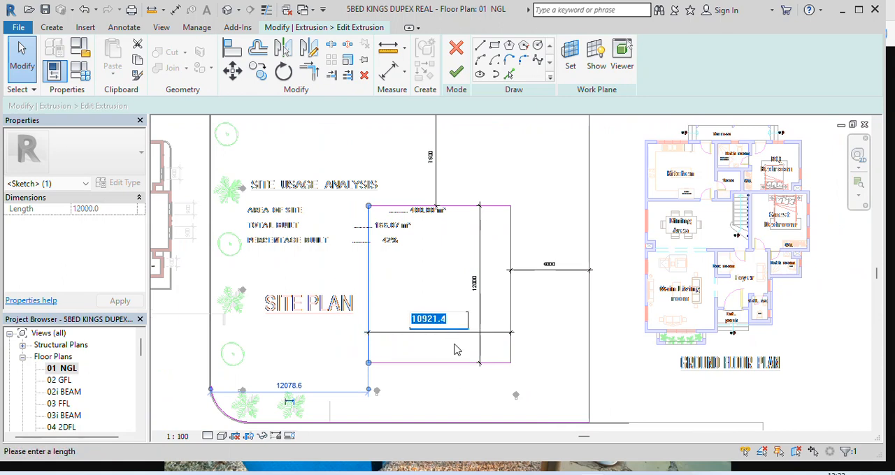
text(9000)
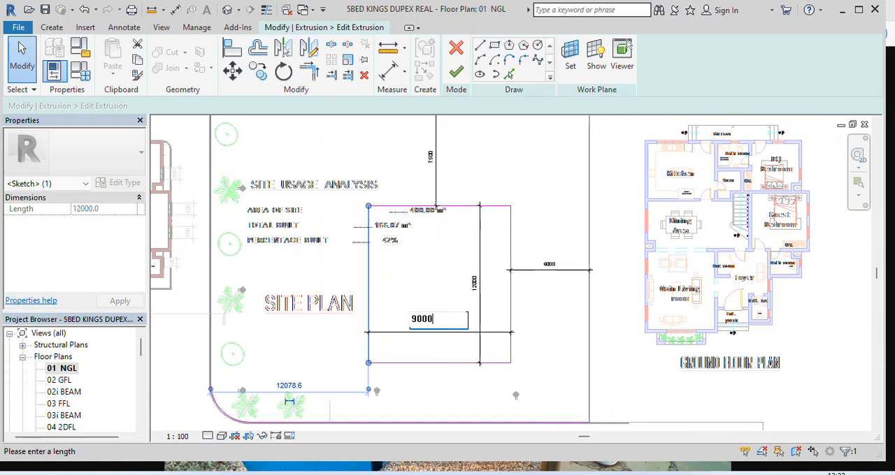
key(Return)
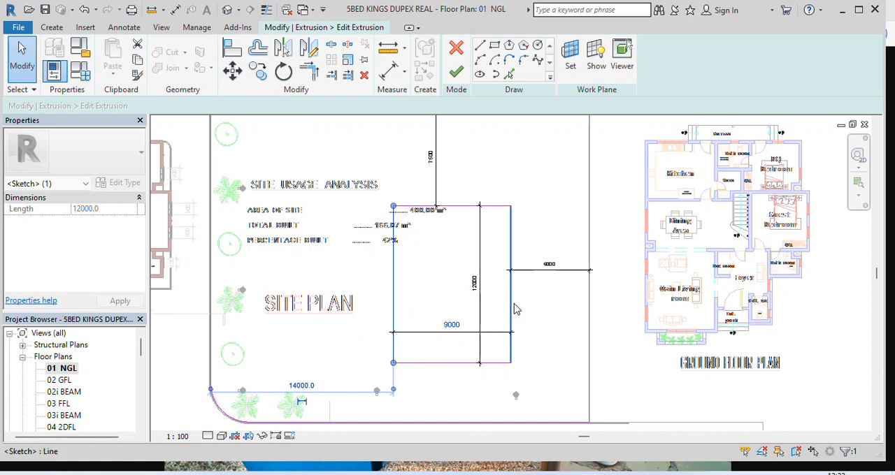
click(22, 61)
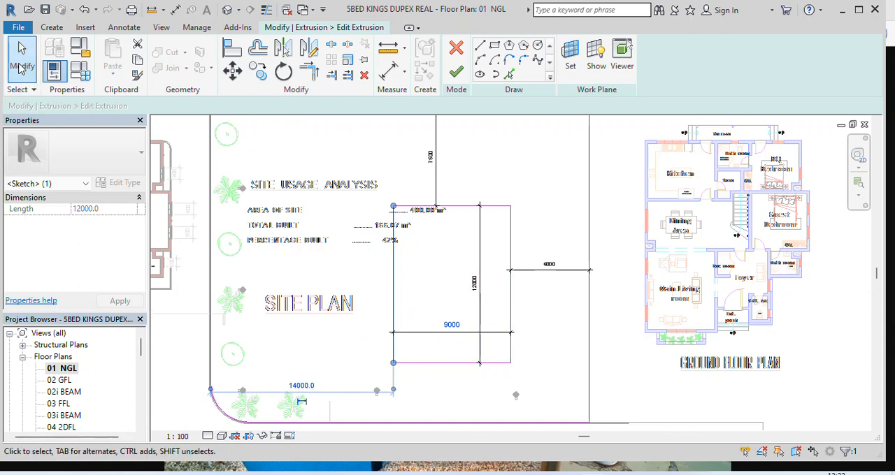
Delete the four aligned dimensions for the pool rectangle's two offsets, length and width
click(551, 271)
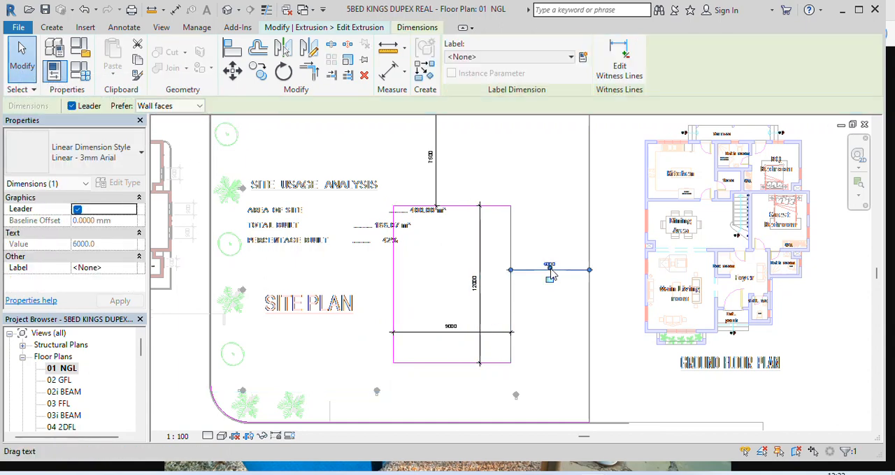
key(Delete)
click(436, 170)
key(Delete)
click(479, 279)
key(Delete)
click(460, 331)
key(Delete)
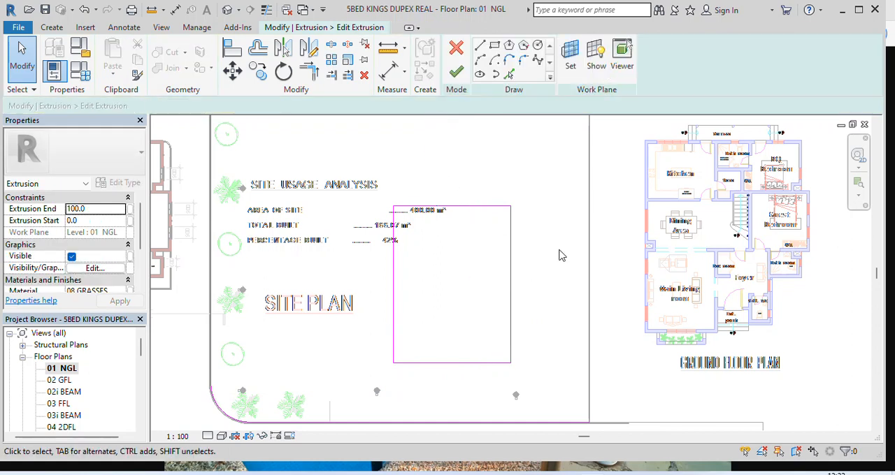
Sketch a circle of radius 2100 mm centred on the midpoint of the pool rectangle's upper edge
scroll(557, 253, down, 3)
scroll(506, 231, up, 3)
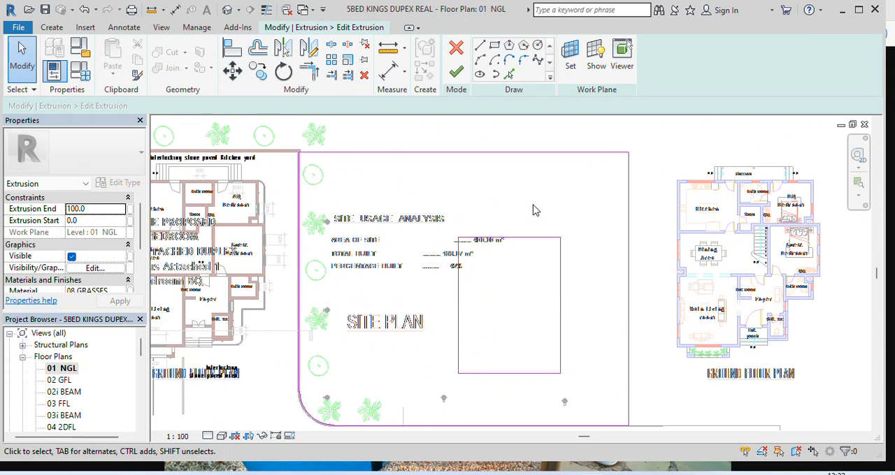
scroll(518, 230, up, 4)
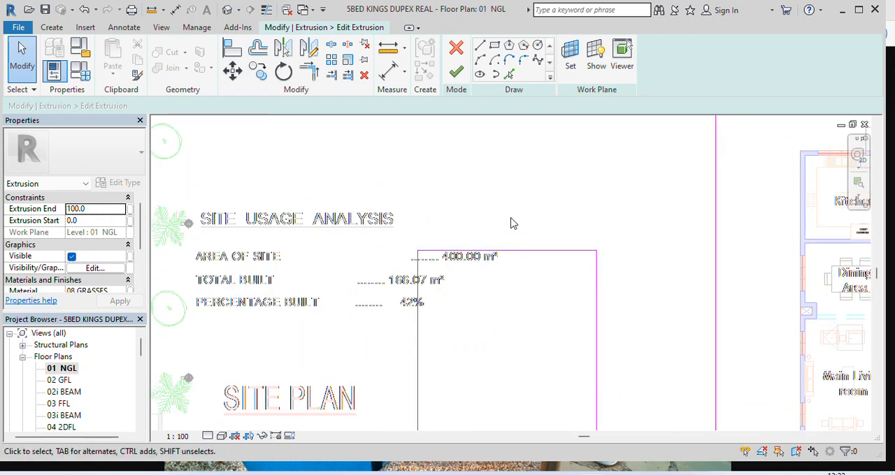
click(539, 46)
scroll(519, 252, up, 2)
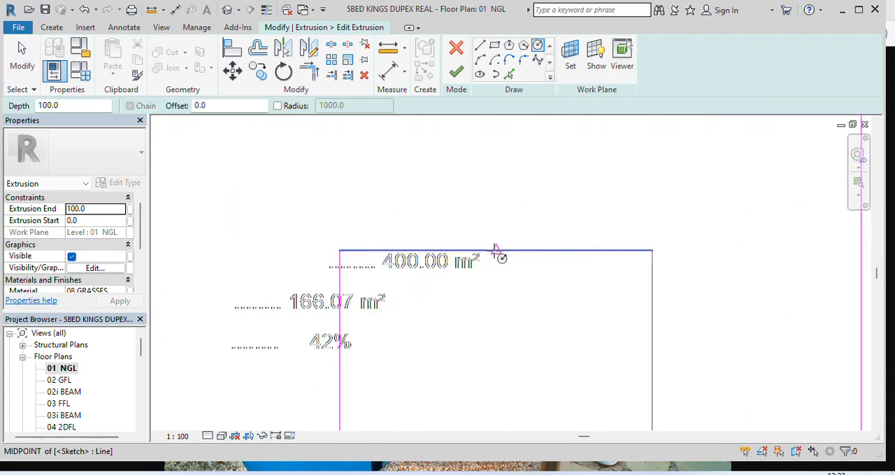
click(495, 250)
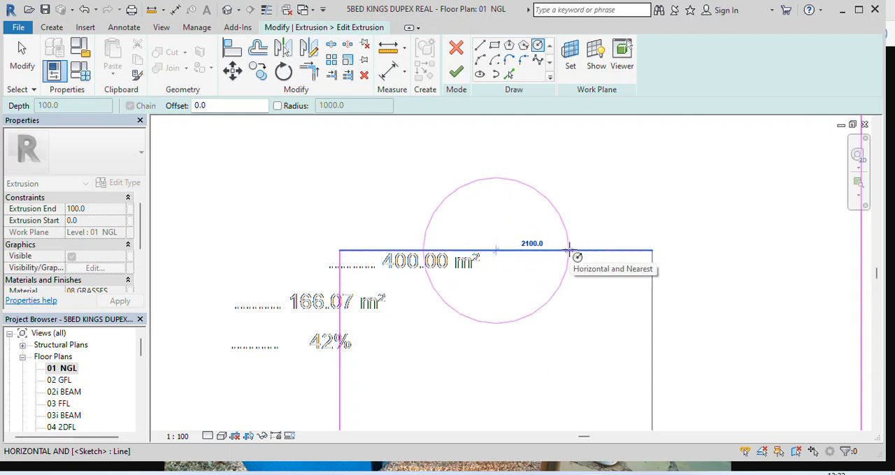
click(568, 250)
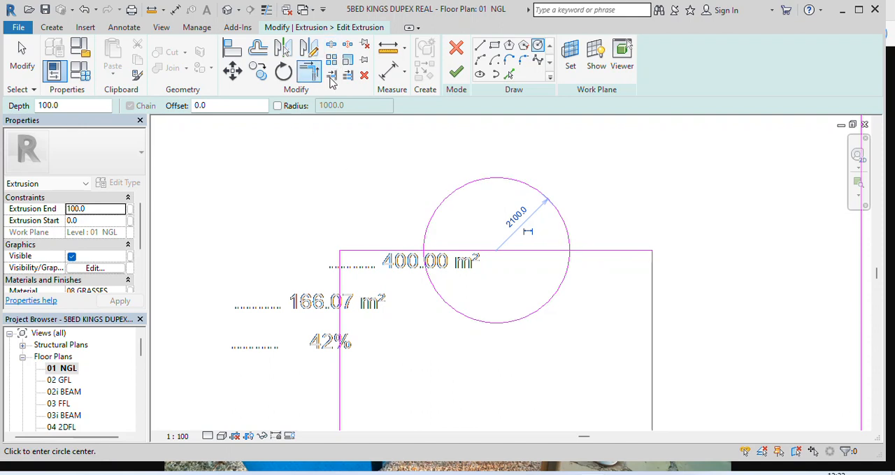
Split the circle below the pool rectangle's upper edge and delete the circle's lower arc
click(330, 47)
scroll(436, 272, up, 2)
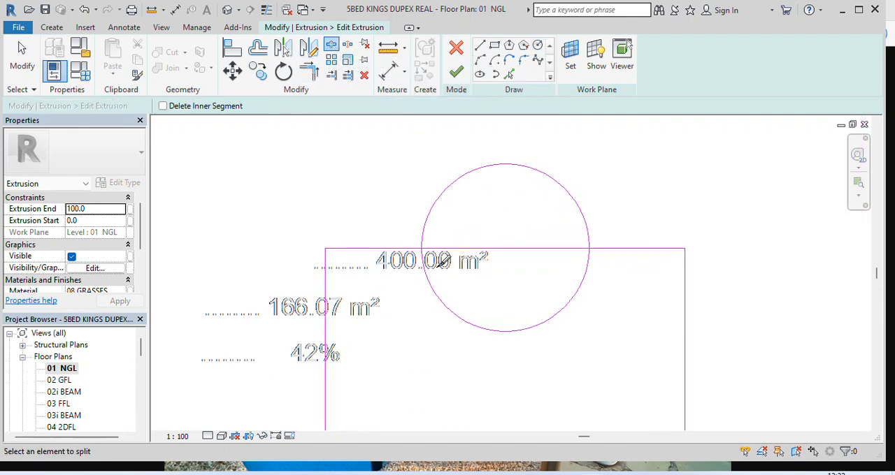
click(632, 284)
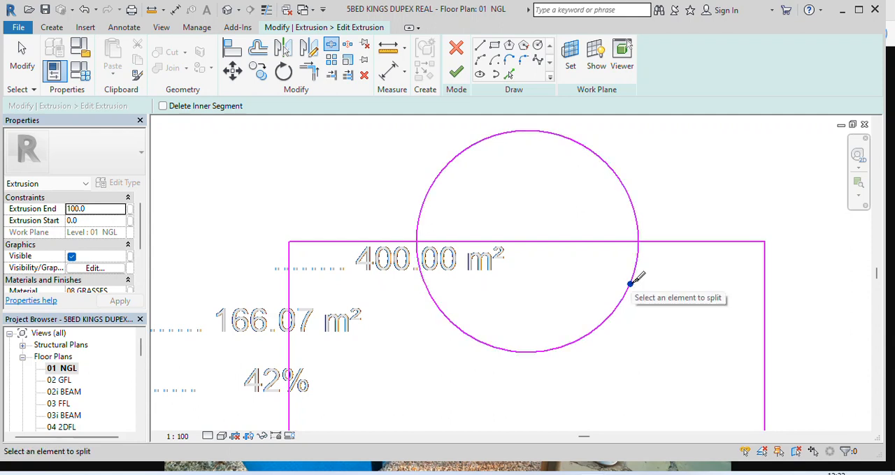
click(527, 242)
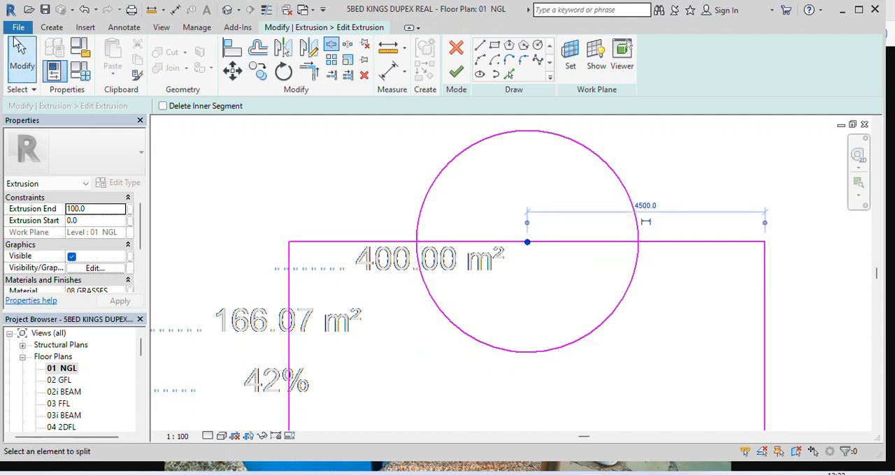
click(20, 63)
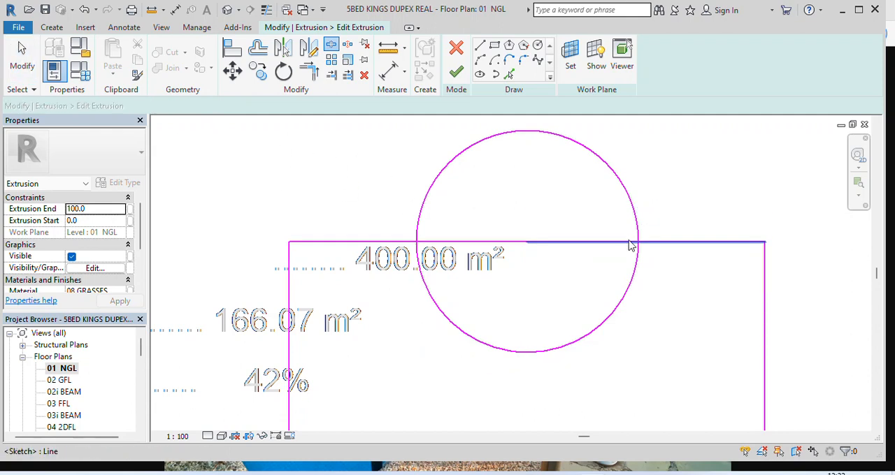
click(566, 351)
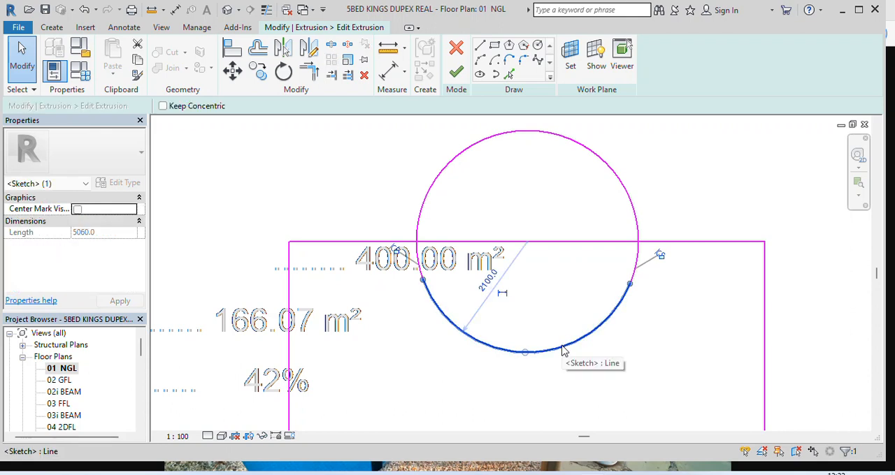
key(Delete)
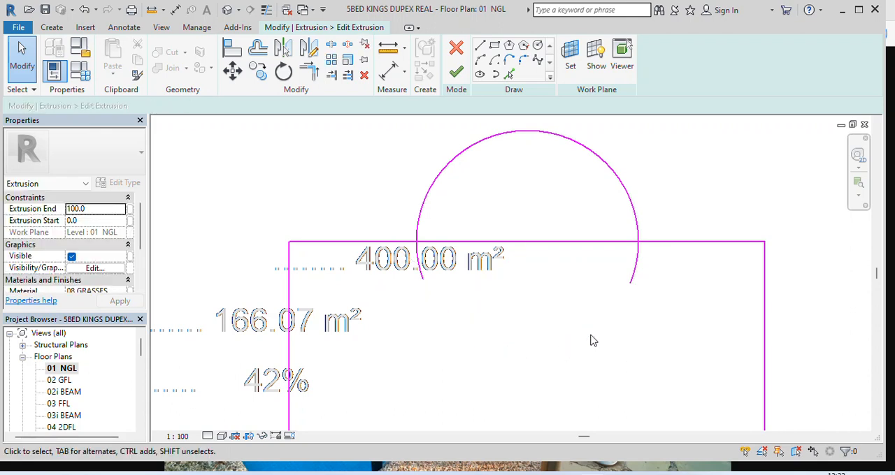
Trim the pool rectangle's upper edge and the remaining arc to each other at both ends of the arc
click(310, 71)
click(343, 242)
click(426, 197)
click(642, 225)
click(677, 242)
scroll(535, 252, down, 5)
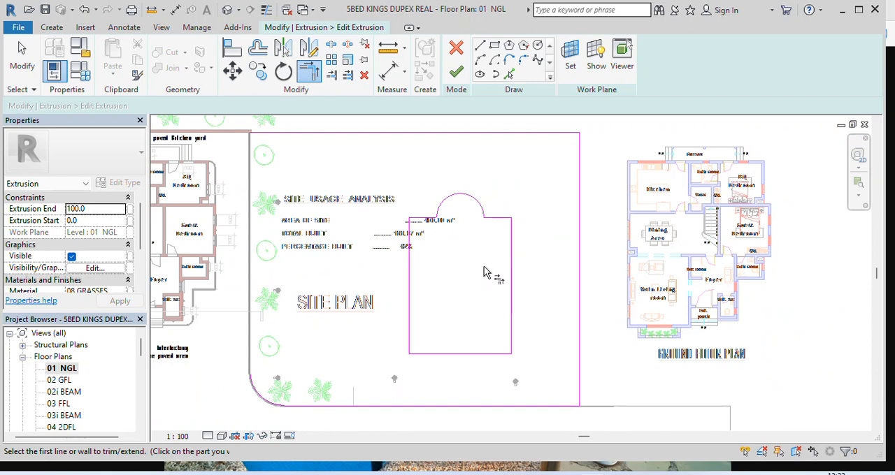
Finish the lawn extrusion sketch and the in-place model, and show the result in the 3D view
click(455, 74)
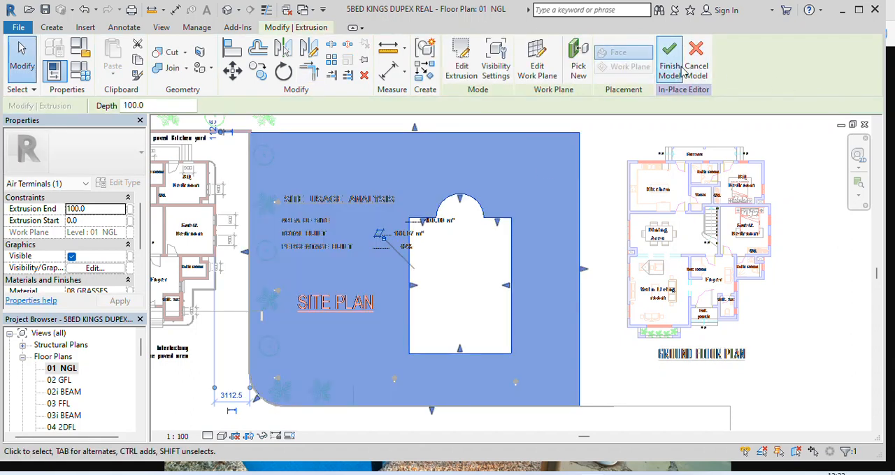
click(669, 60)
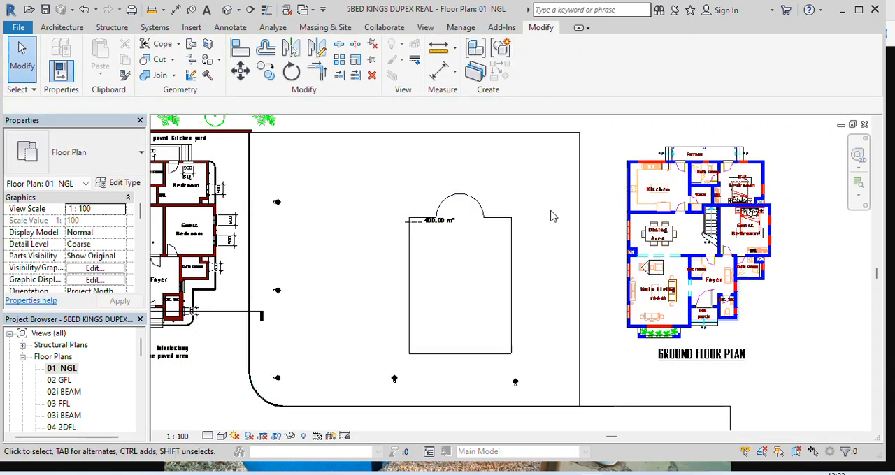
click(227, 12)
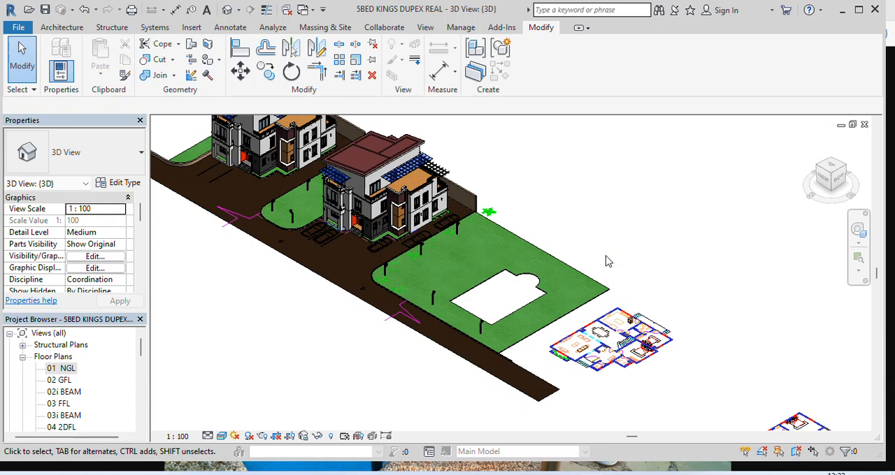
Return to the 01 NGL floor plan and start a slab floor boundary made from picked lines with a 225 mm offset
click(68, 370)
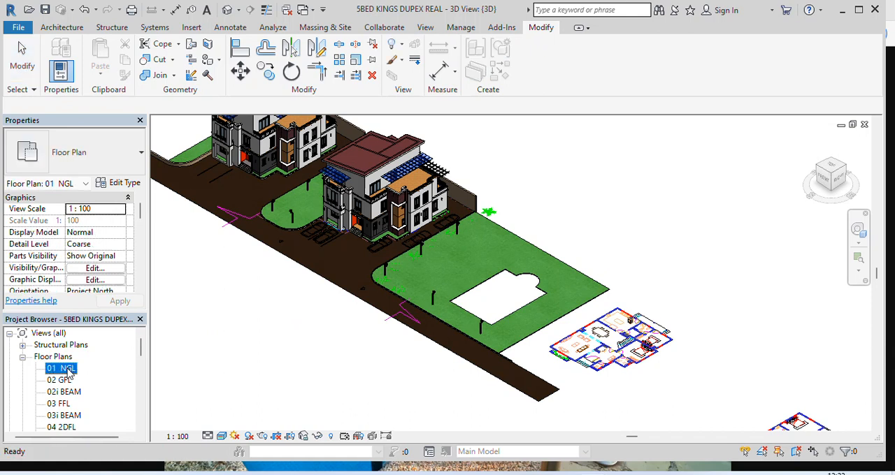
double_click(68, 371)
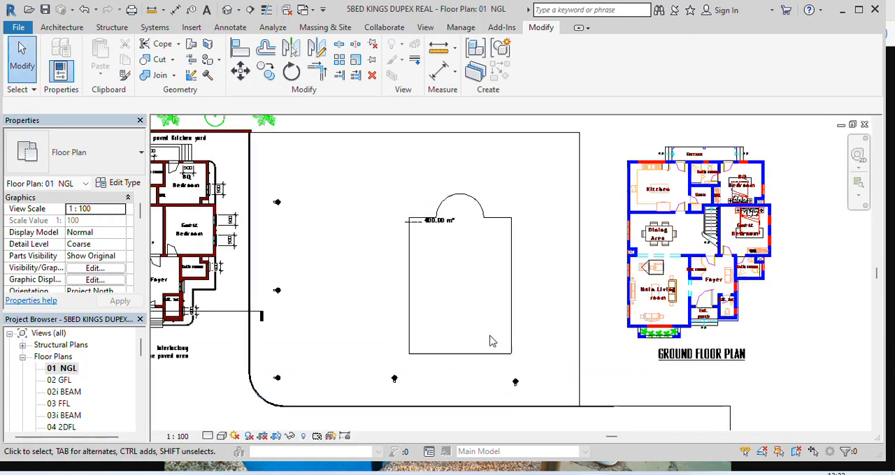
click(63, 28)
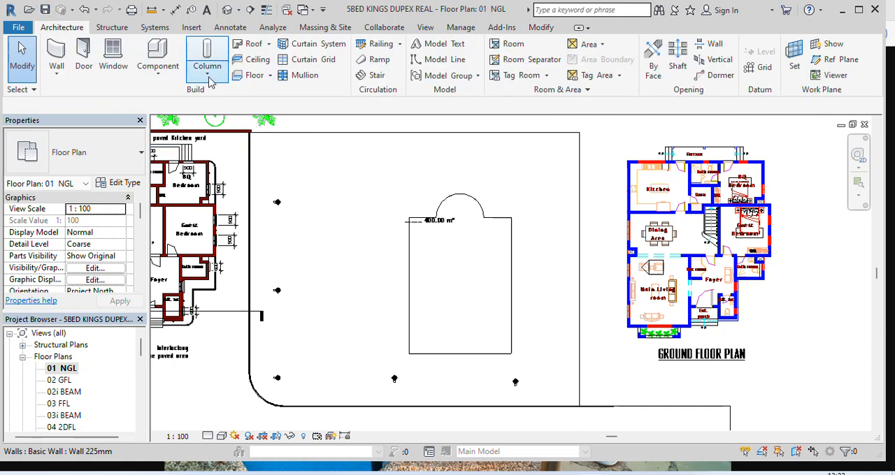
click(253, 75)
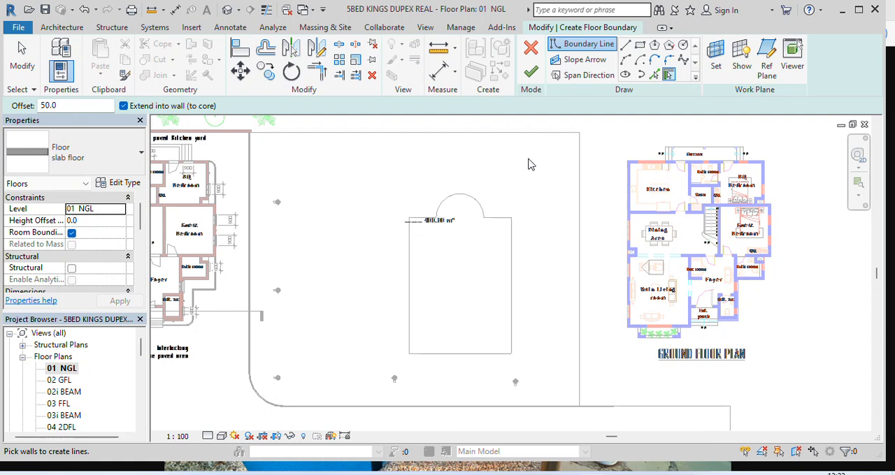
click(654, 75)
scroll(440, 194, up, 4)
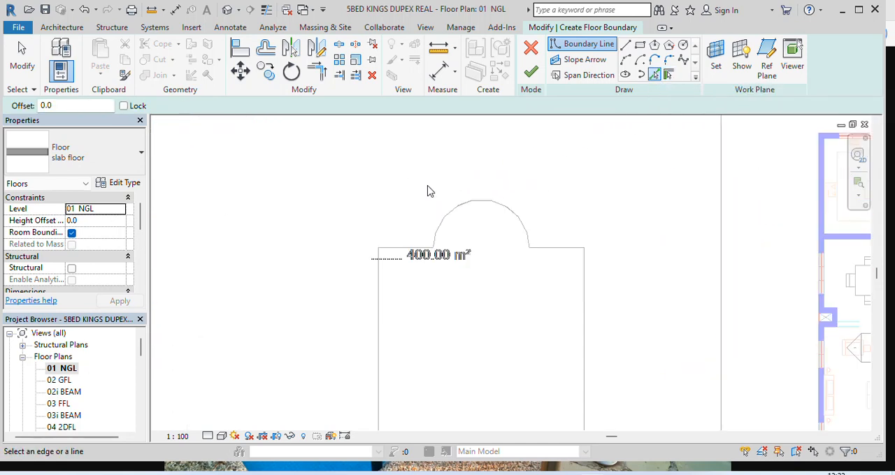
scroll(350, 260, down, 2)
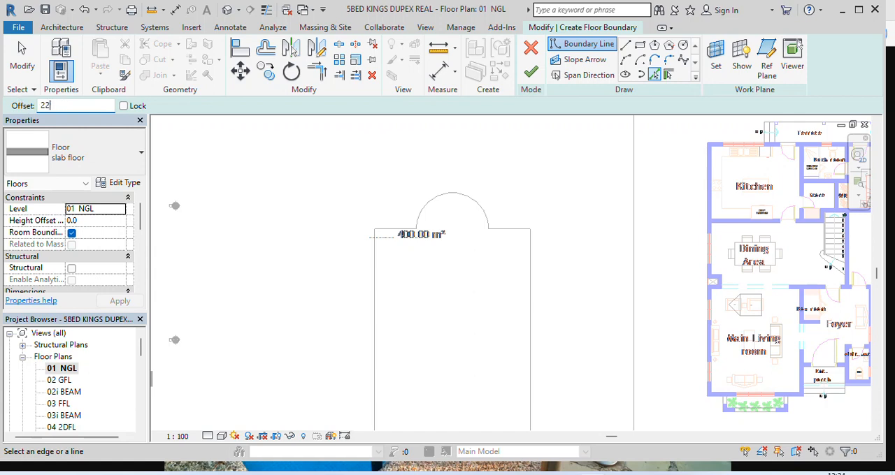
Add floor boundary lines 225 mm outside the pool opening's left, lower and right edges
click(372, 304)
scroll(377, 251, down, 4)
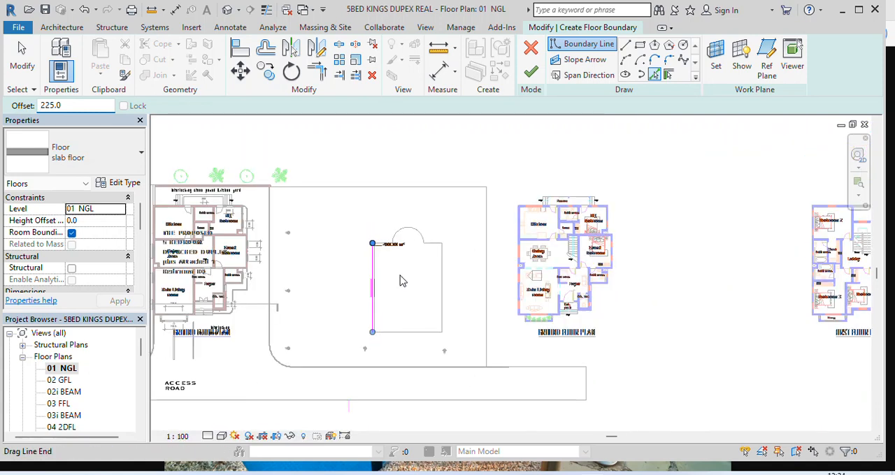
scroll(393, 282, up, 5)
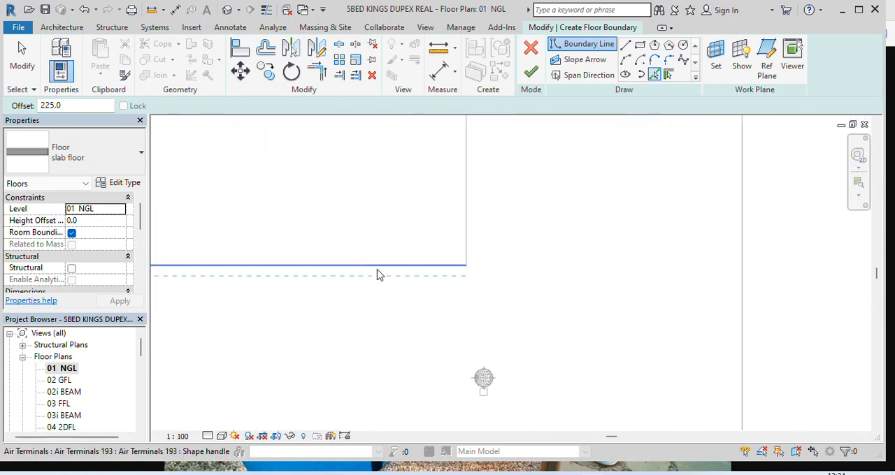
click(471, 221)
scroll(529, 352, down, 3)
scroll(529, 351, down, 3)
scroll(499, 200, up, 5)
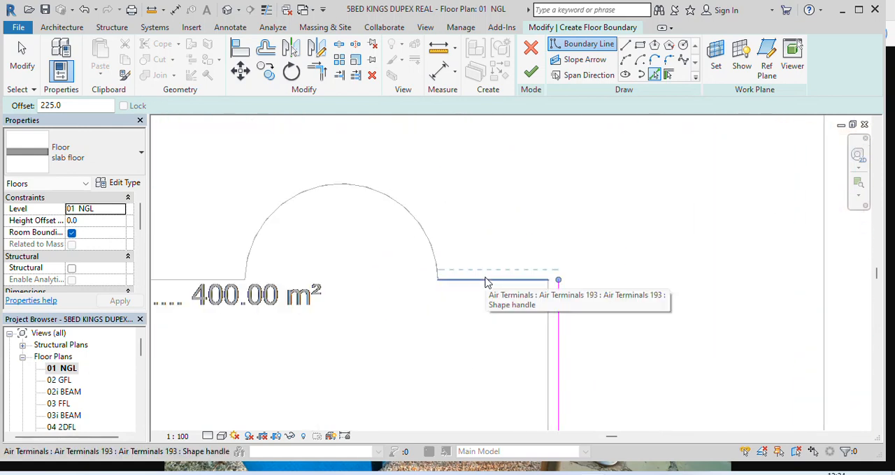
Add floor boundary lines 225 mm outside the pool opening's two short upper edges and its round end
click(485, 281)
scroll(441, 186, down, 1)
click(378, 180)
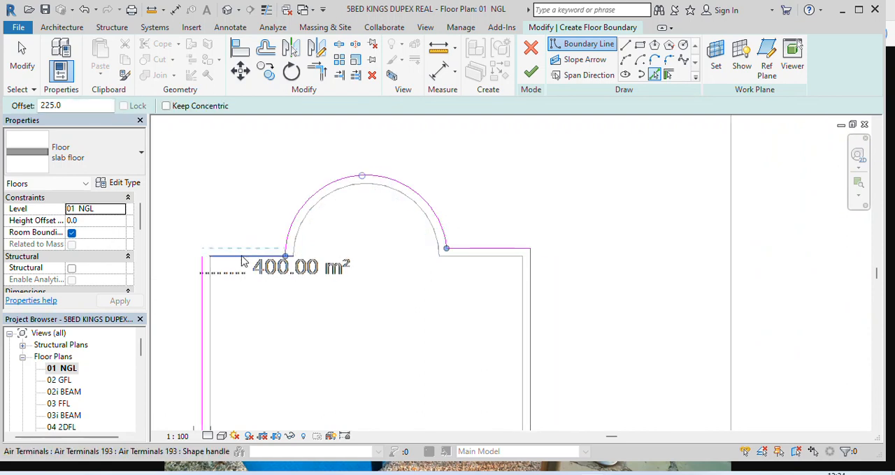
scroll(243, 262, up, 3)
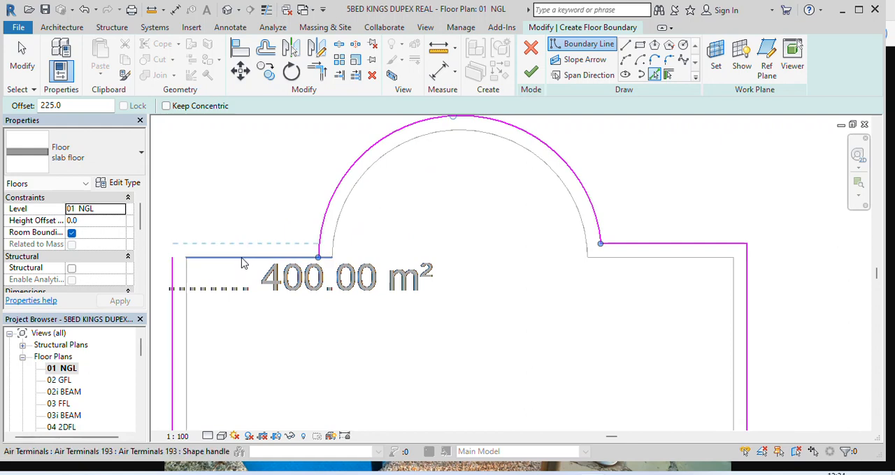
click(243, 260)
click(254, 258)
key(Escape)
key(Escape)
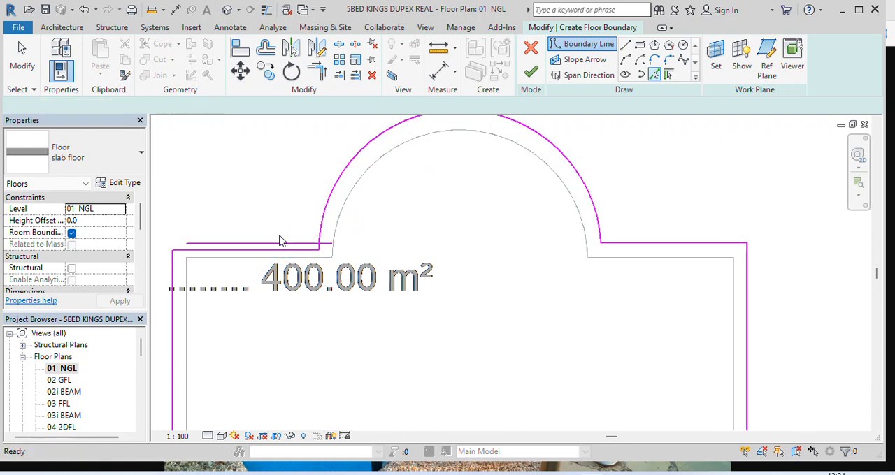
Delete the stray slanted line at the boundary's upper left and trim the offset edge to the left line and the arc
click(268, 248)
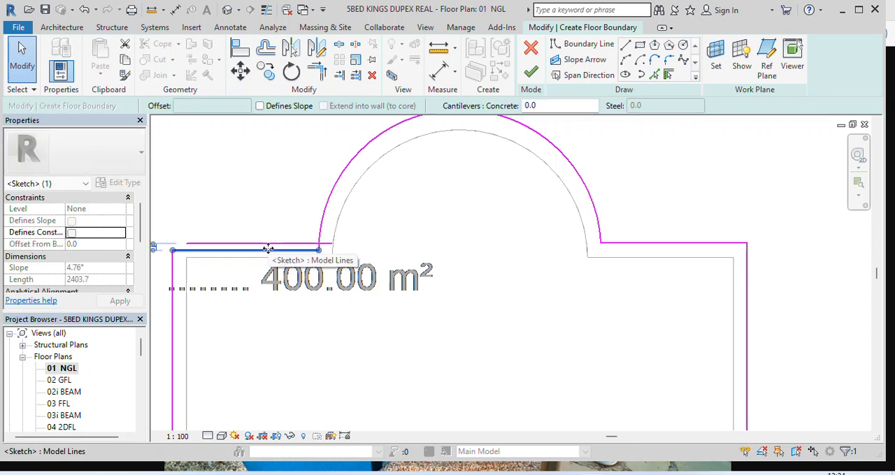
key(Delete)
click(317, 71)
click(175, 257)
click(237, 245)
click(324, 213)
click(308, 244)
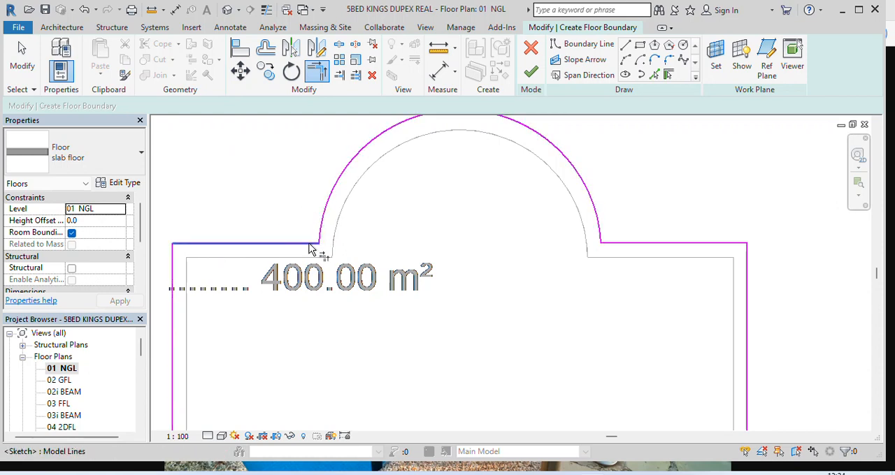
scroll(385, 285, down, 1)
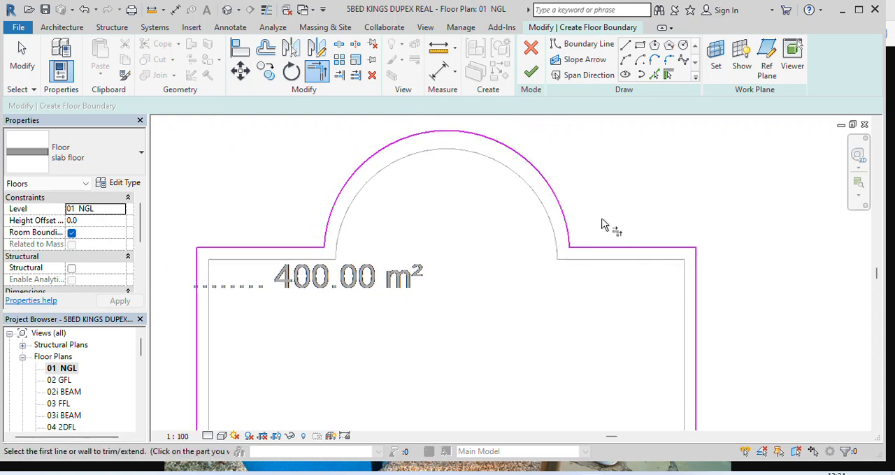
key(Escape)
key(Escape)
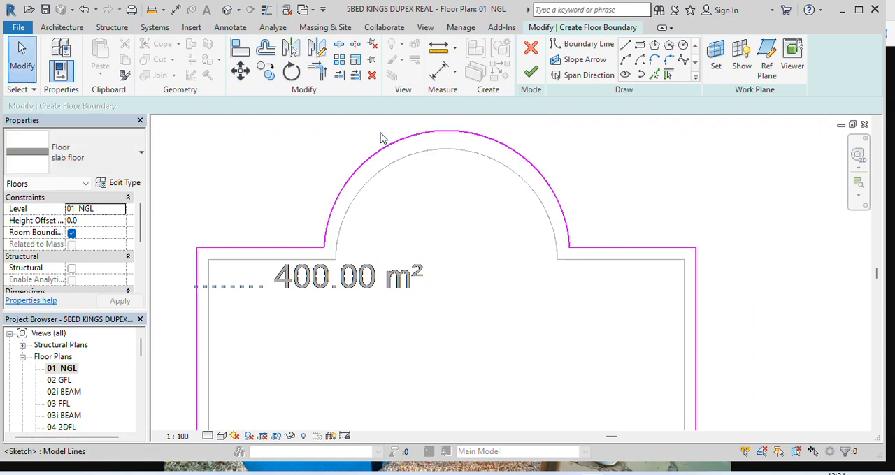
Replace the floor boundary's arc with a new one offset 225 mm outside the pool's round end
click(418, 139)
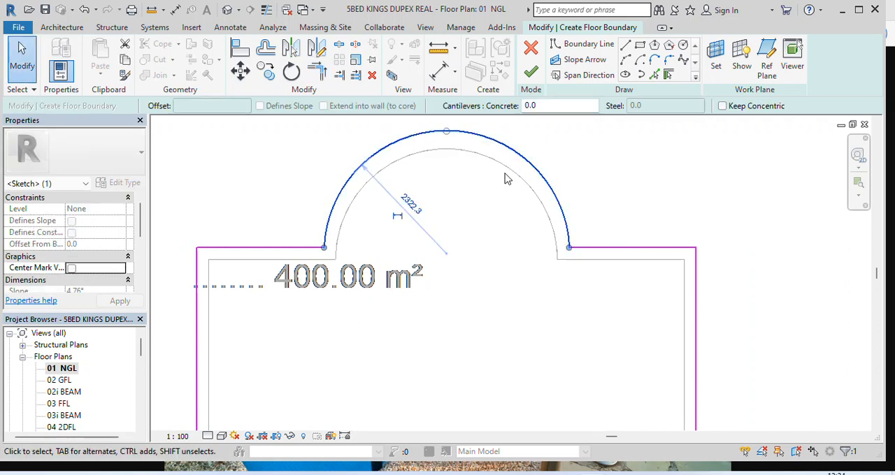
key(Delete)
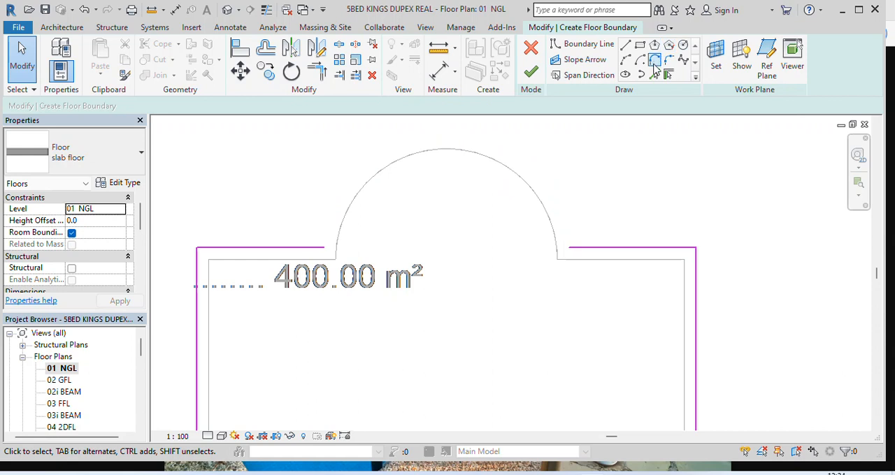
click(655, 74)
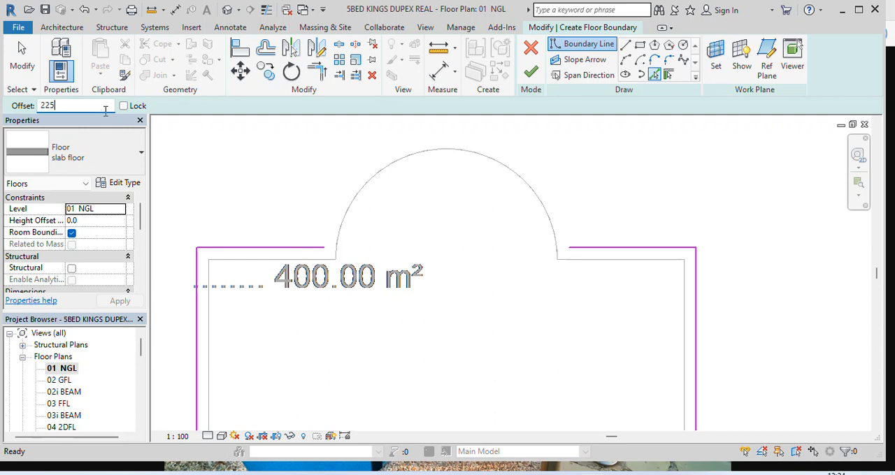
click(480, 153)
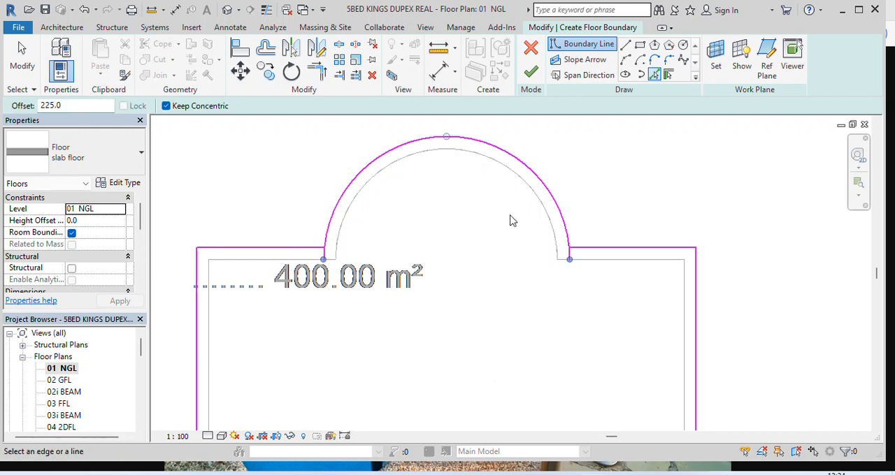
Trim the new arc's two ends to the floor boundary's short upper edges
click(315, 71)
click(306, 245)
click(323, 235)
click(565, 233)
click(571, 247)
scroll(455, 195, down, 5)
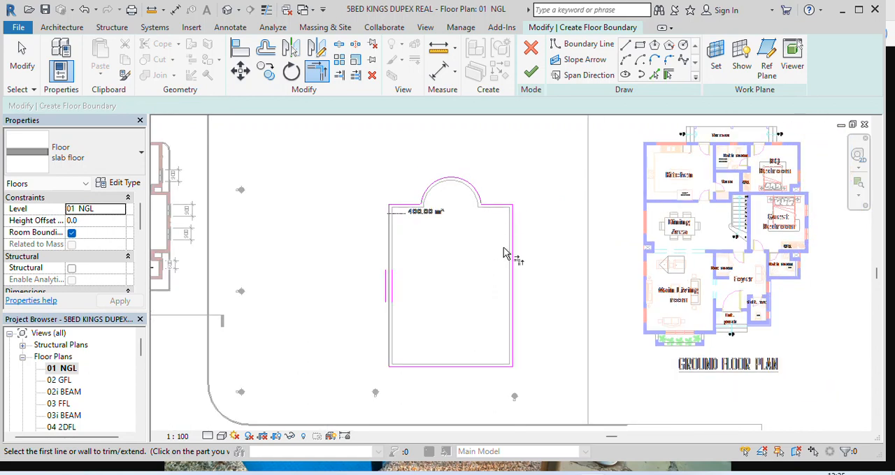
scroll(485, 260, down, 1)
scroll(486, 222, up, 1)
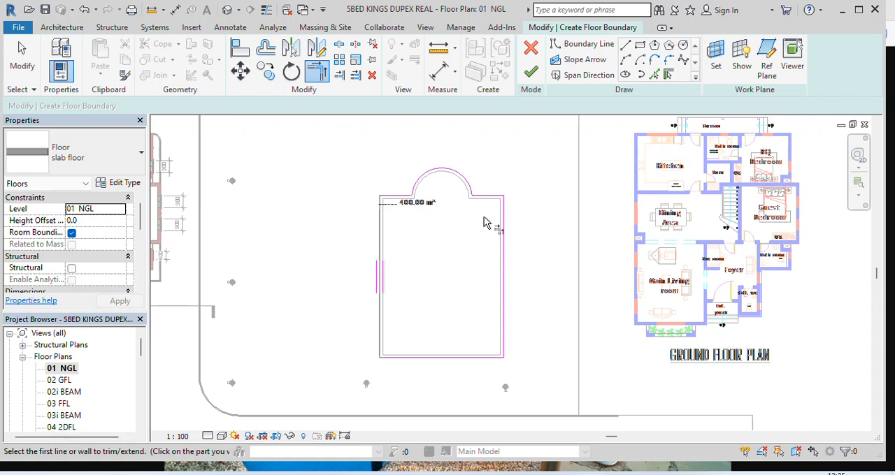
Draw a slope arrow from the midpoint of the floor boundary's lower edge straight up to the top of the round end
click(589, 62)
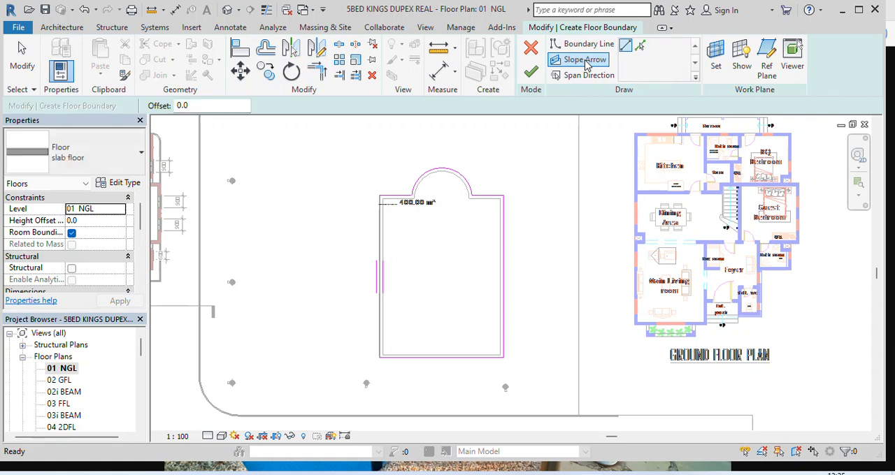
scroll(439, 362, up, 3)
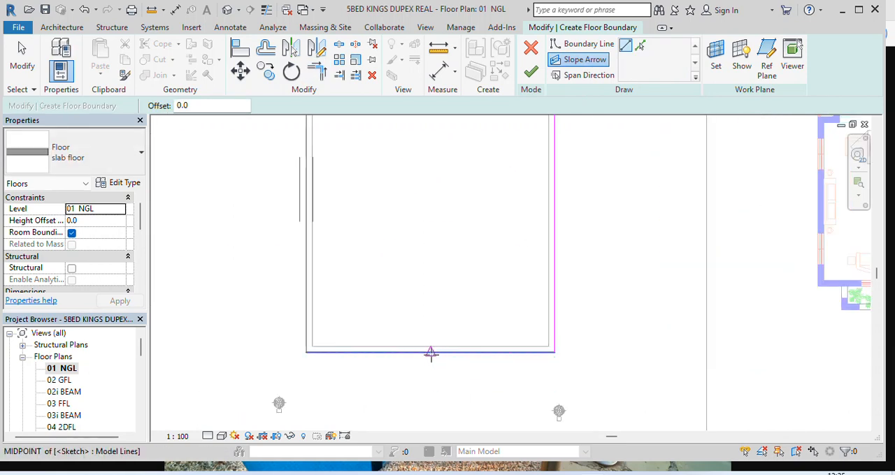
click(431, 354)
scroll(430, 349, down, 2)
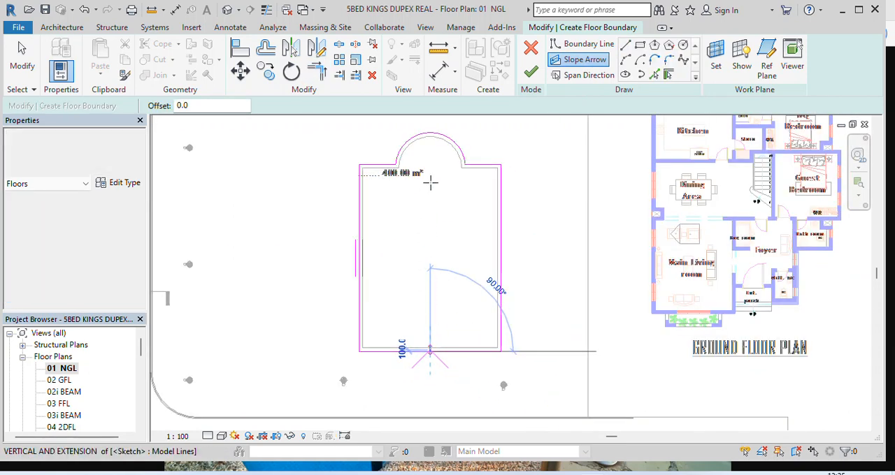
scroll(430, 133, up, 4)
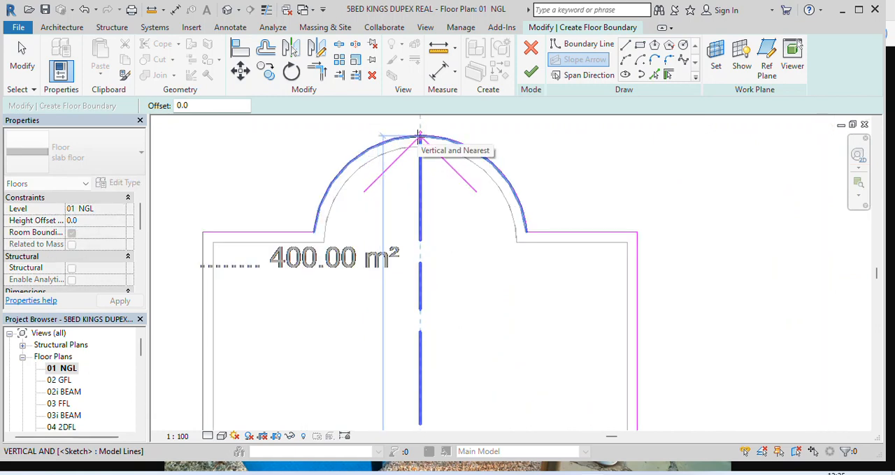
click(419, 135)
scroll(444, 196, down, 3)
key(Escape)
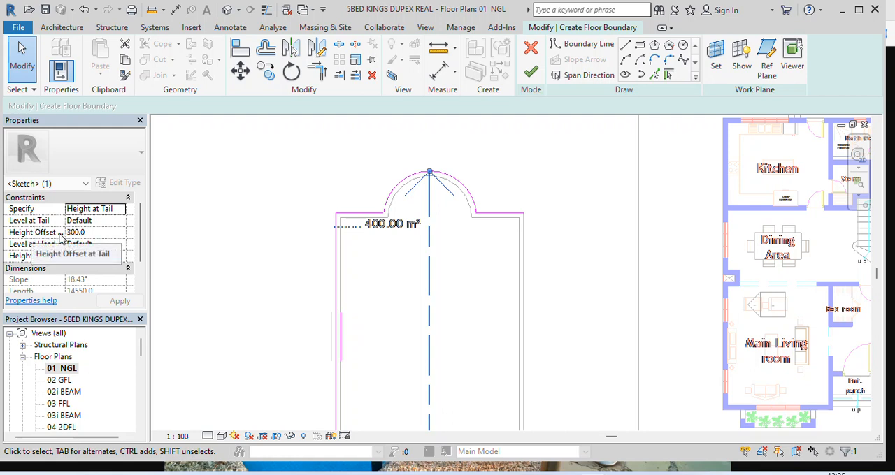
Set the slope arrow's height offset to -1000 at the tail and -2000 at the head, and finish the floor sketch
click(95, 232)
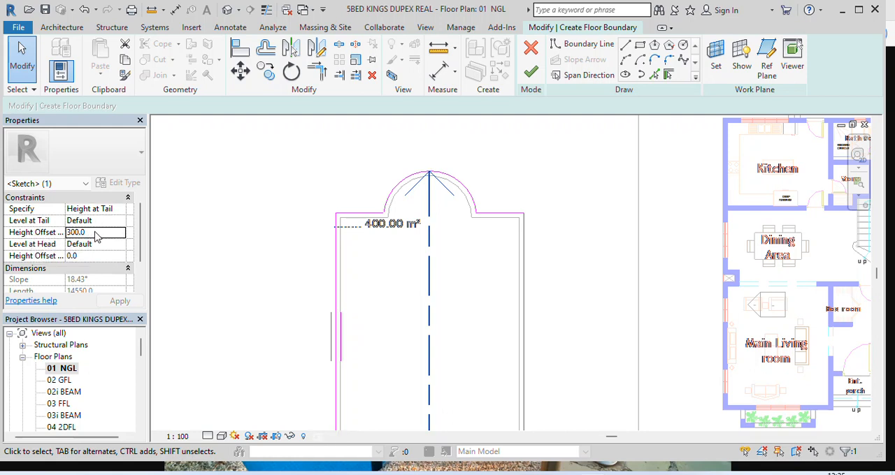
text(-1)
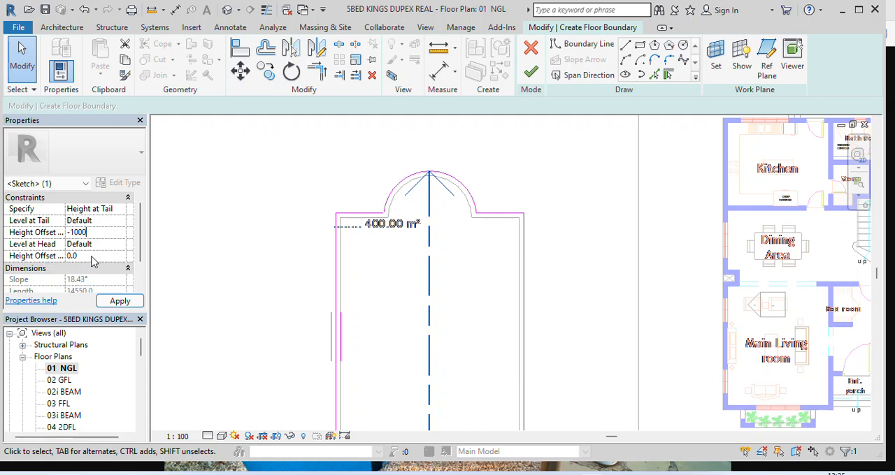
click(92, 256)
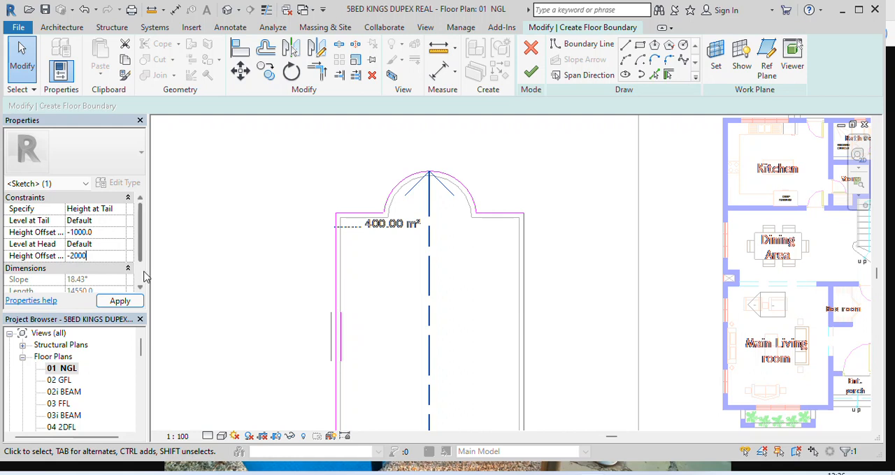
click(119, 303)
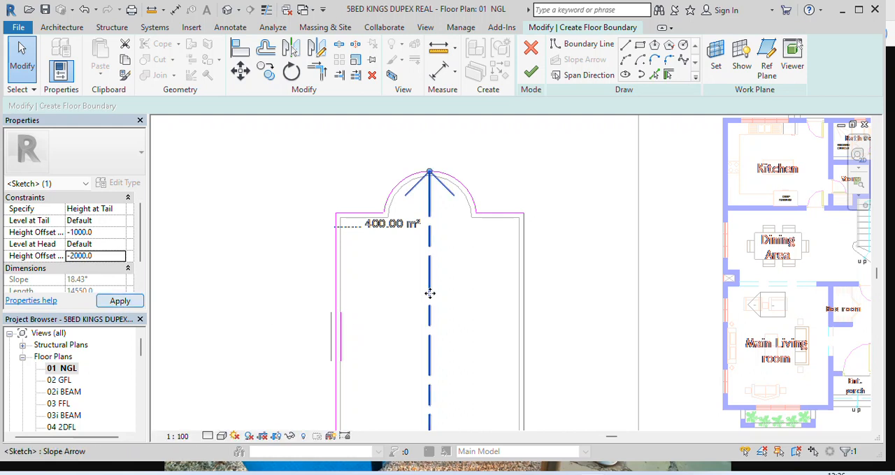
scroll(449, 274, down, 2)
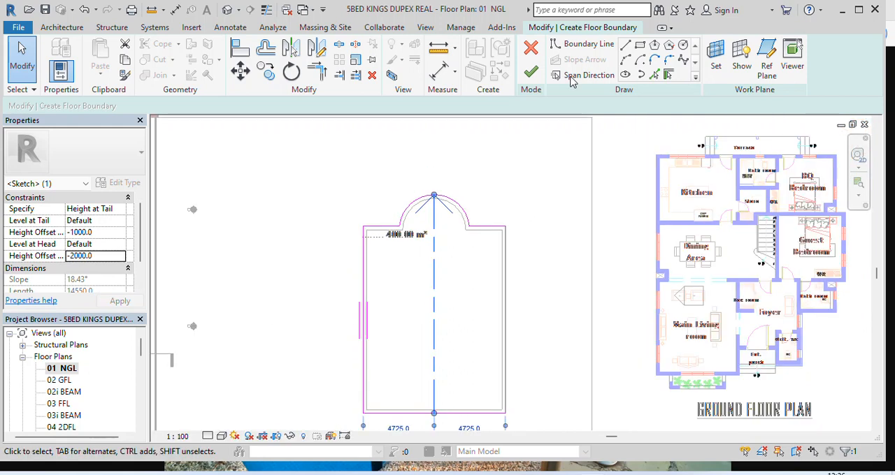
click(533, 73)
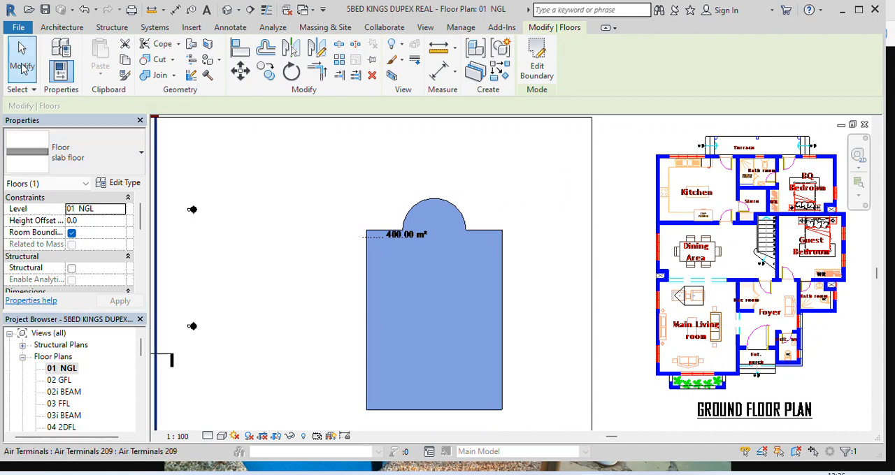
click(285, 226)
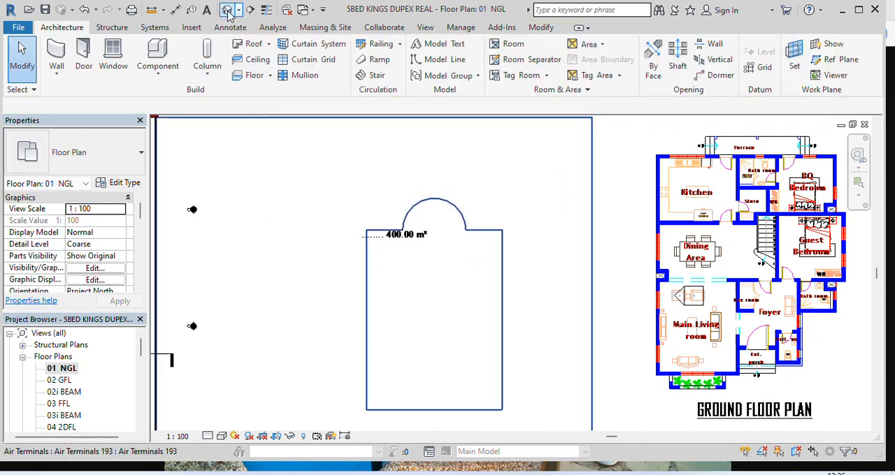
Examine the sloped pool floor against the lawn opening in the default 3D view
click(228, 14)
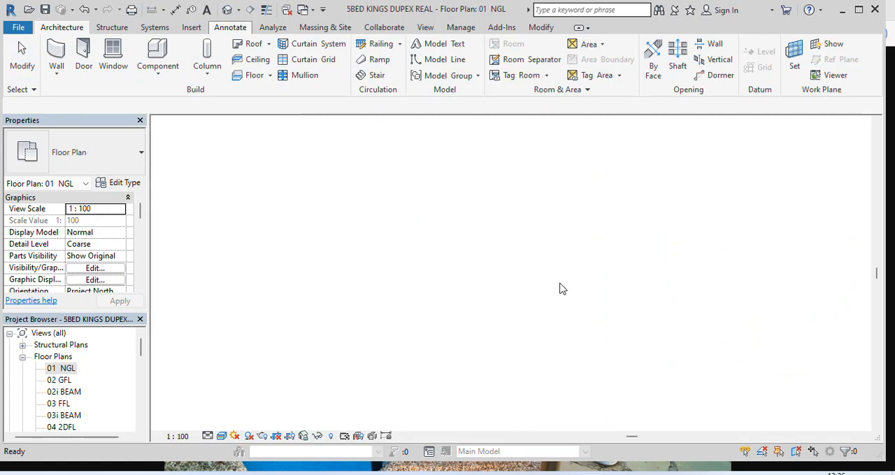
scroll(521, 290, up, 6)
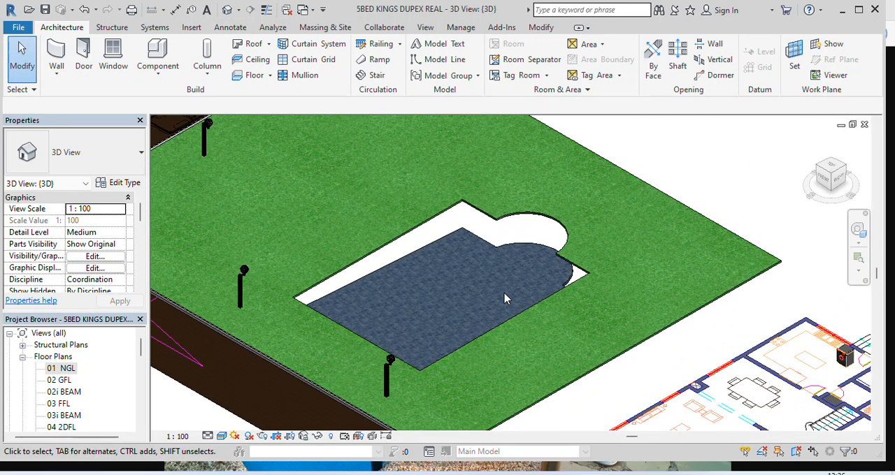
scroll(501, 294, up, 6)
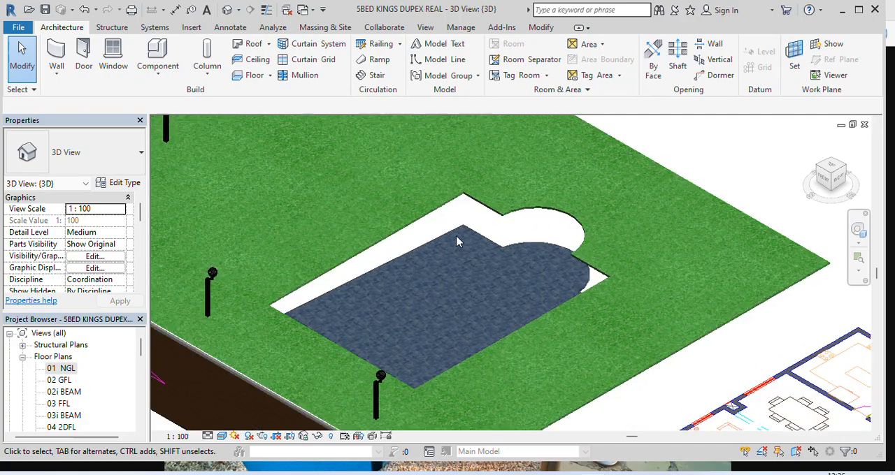
scroll(447, 226, down, 6)
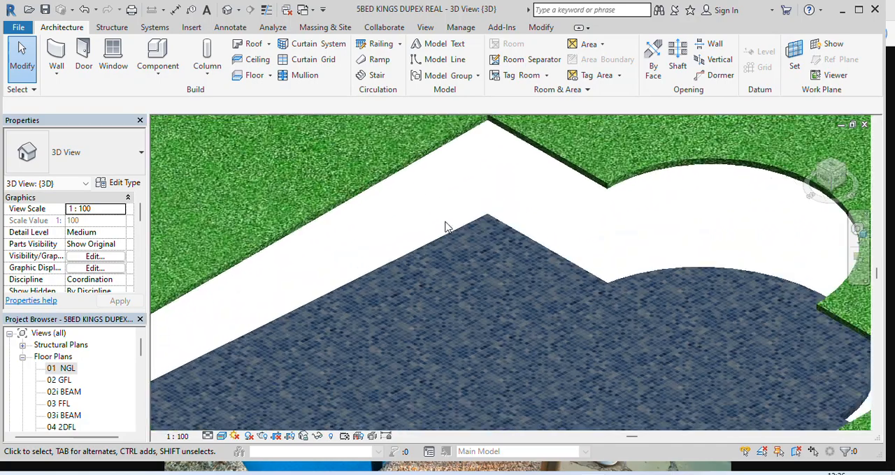
scroll(451, 236, up, 4)
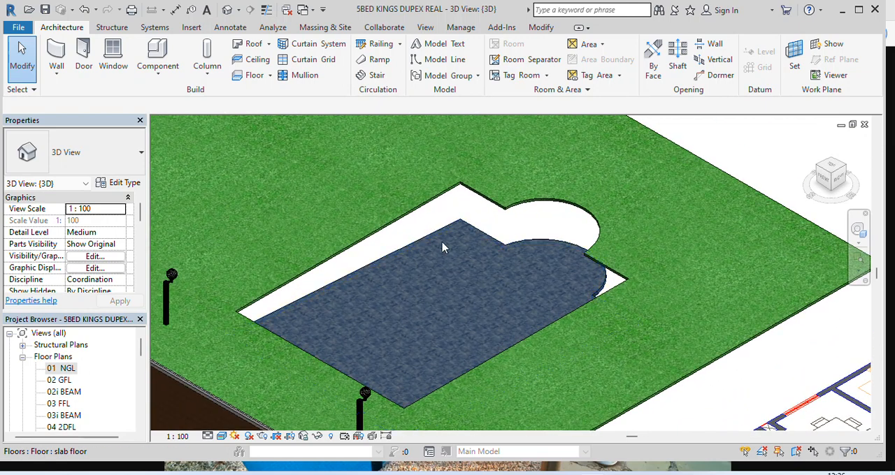
scroll(446, 258, down, 2)
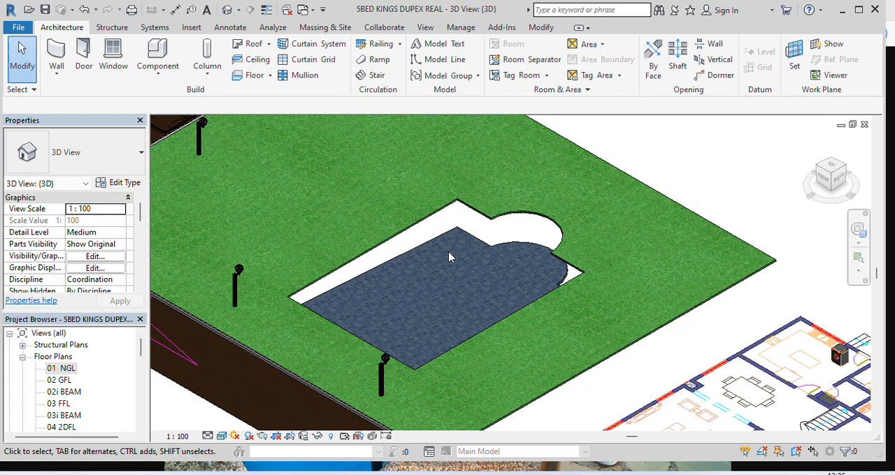
scroll(454, 251, up, 3)
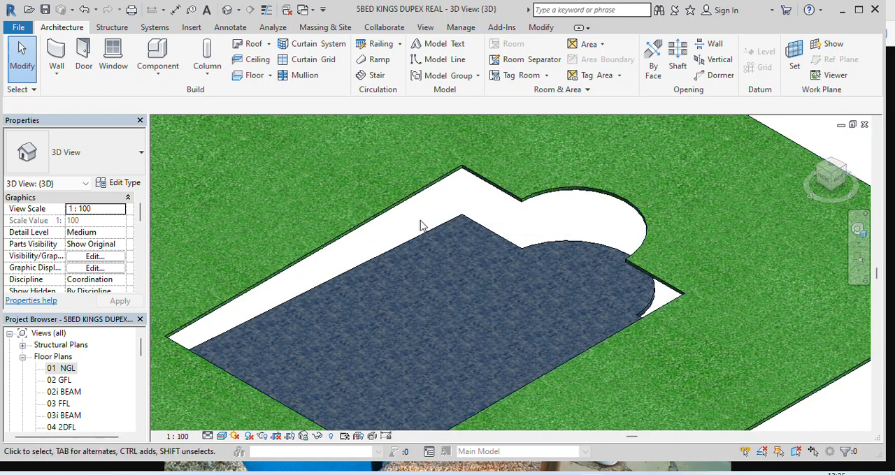
scroll(413, 231, down, 3)
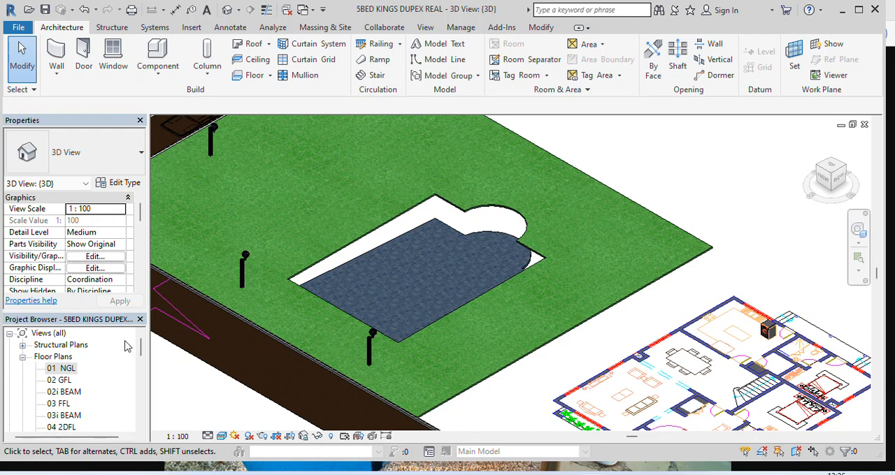
In the 01 NGL plan, place a Wall150mm wall along the pool opening's left edge using Pick Lines and location line Finish Face: Exterior
double_click(66, 369)
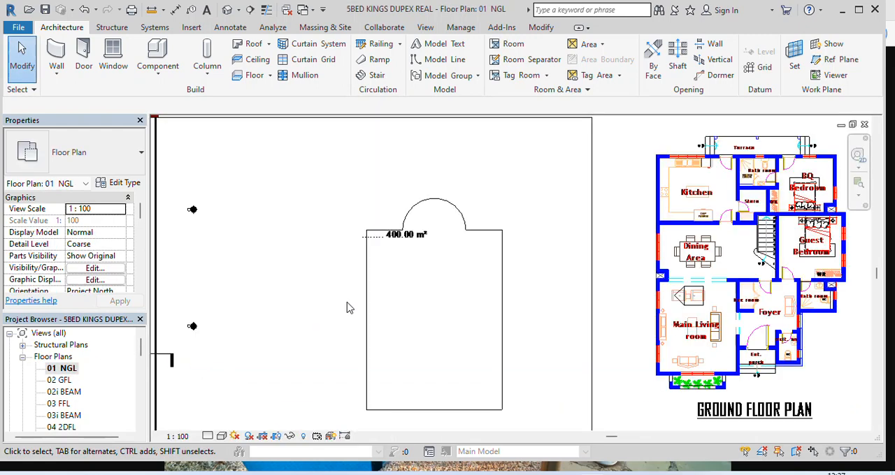
scroll(462, 304, up, 2)
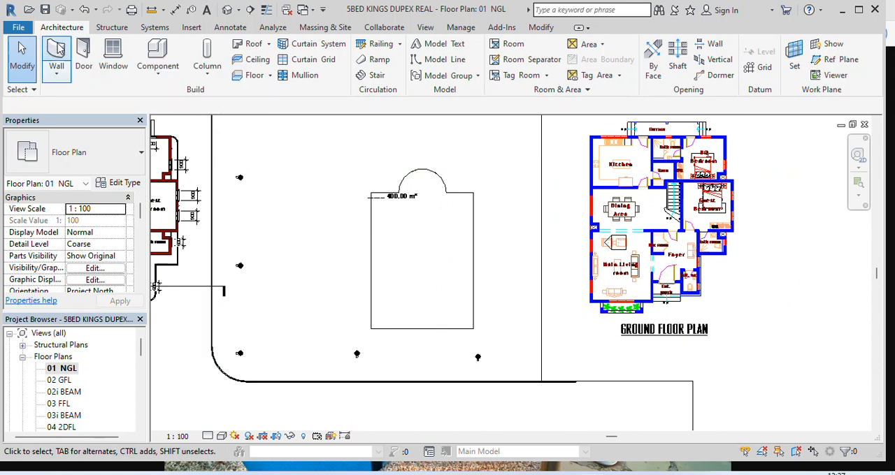
click(58, 56)
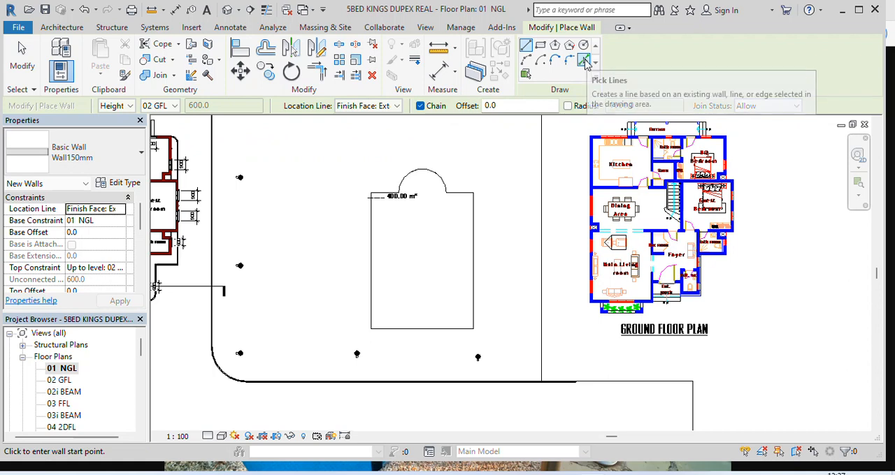
click(584, 62)
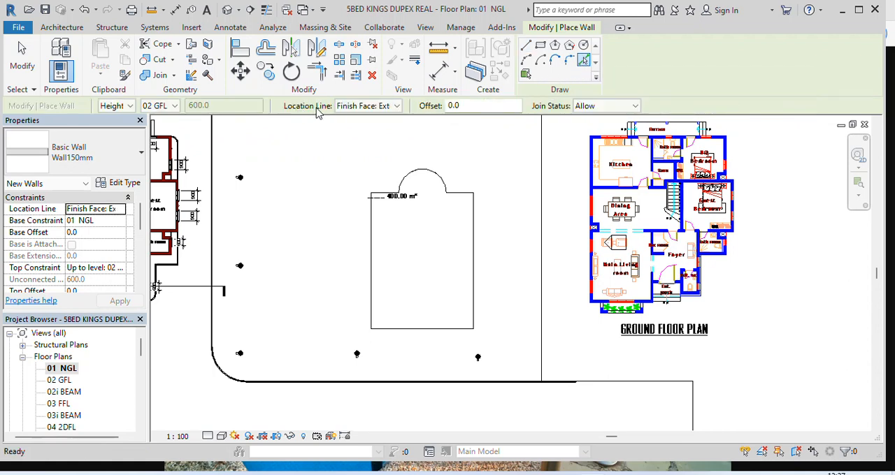
click(396, 106)
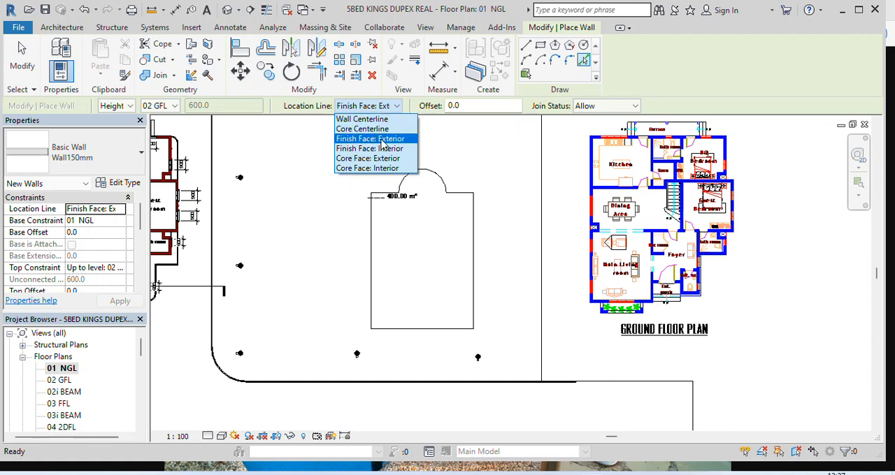
click(376, 140)
scroll(360, 248, up, 3)
scroll(376, 236, up, 2)
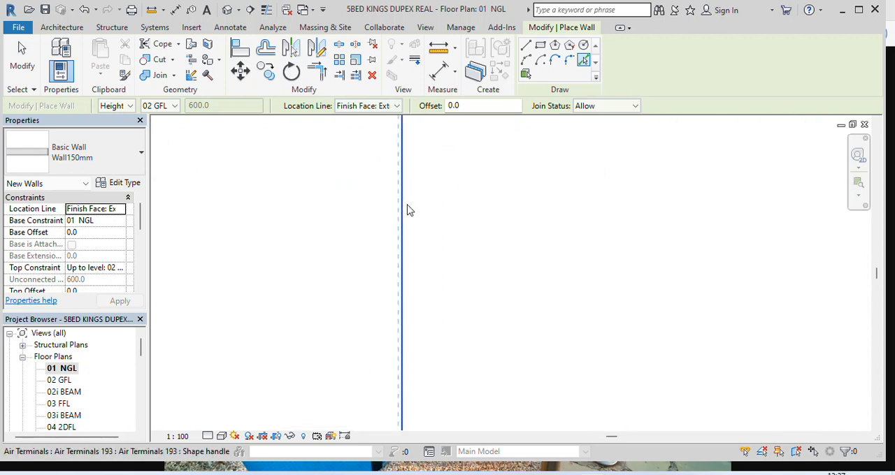
scroll(433, 214, down, 3)
scroll(441, 240, up, 2)
scroll(419, 212, up, 2)
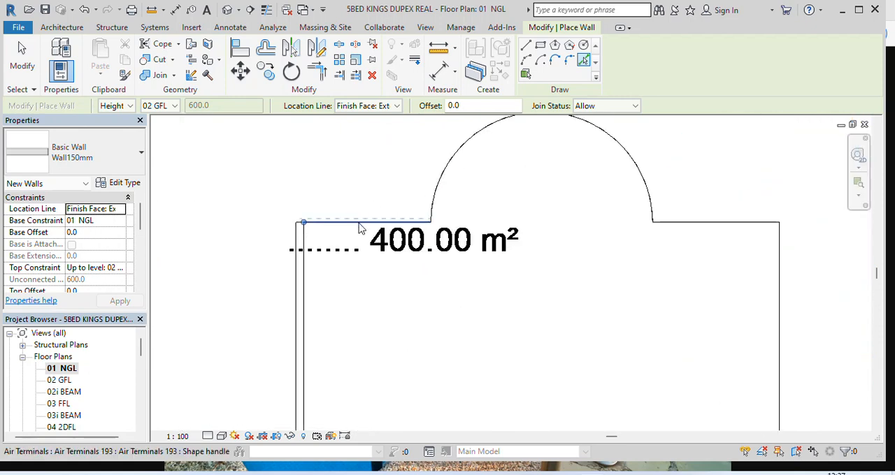
Add Wall150mm walls along the outside of the pool opening's two short upper edges and its round end
click(360, 225)
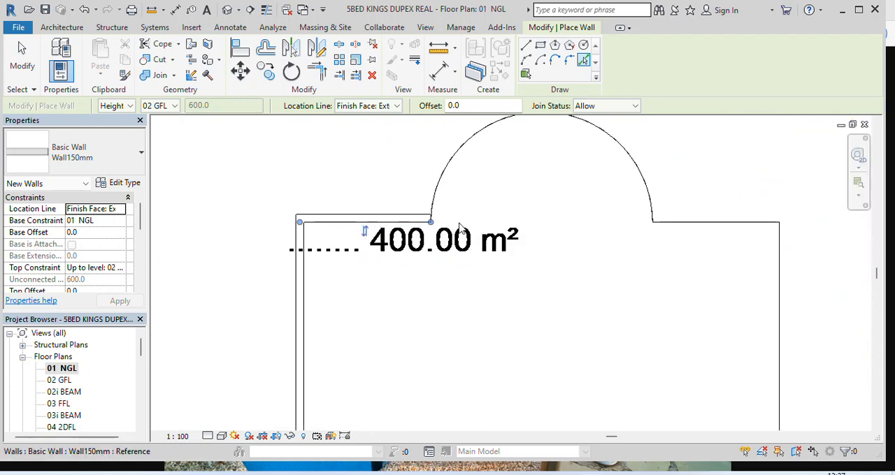
click(449, 171)
click(711, 222)
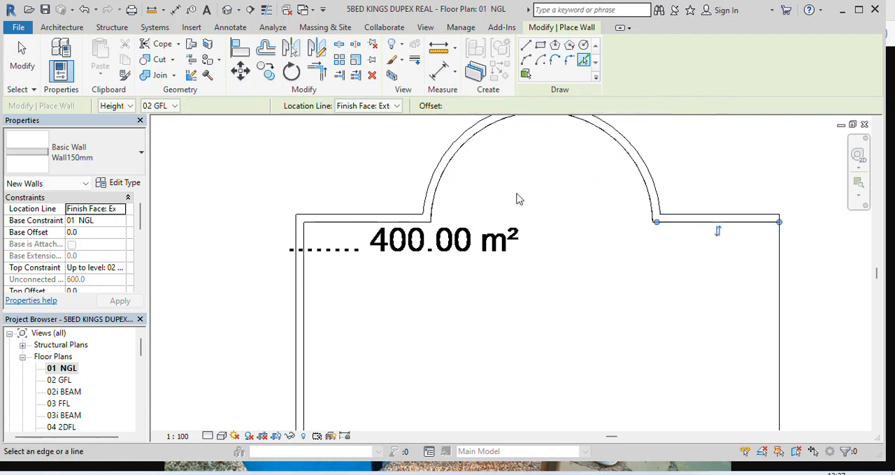
scroll(521, 206, down, 4)
Add Wall150mm walls along the outside of the pool opening's right and lower edges to close the perimeter
scroll(657, 303, up, 2)
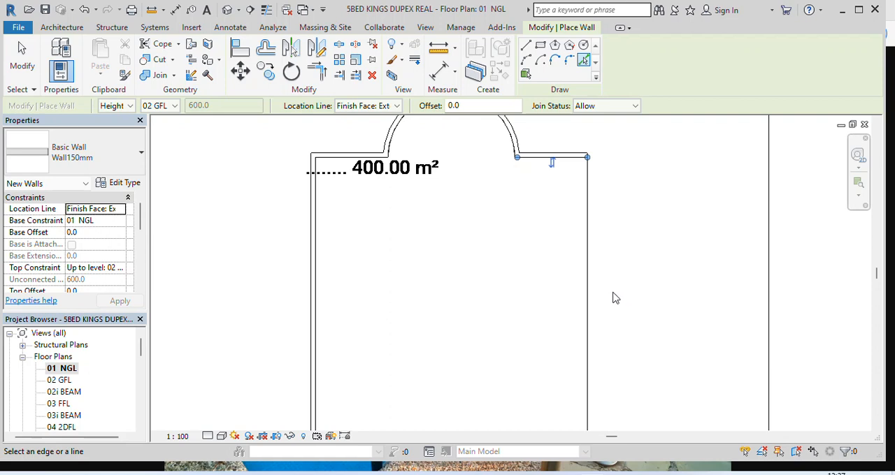
scroll(590, 297, up, 3)
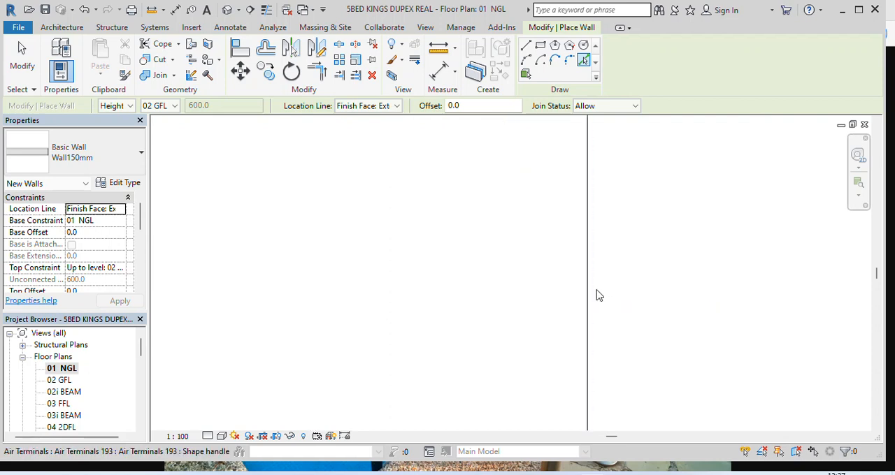
scroll(553, 230, down, 5)
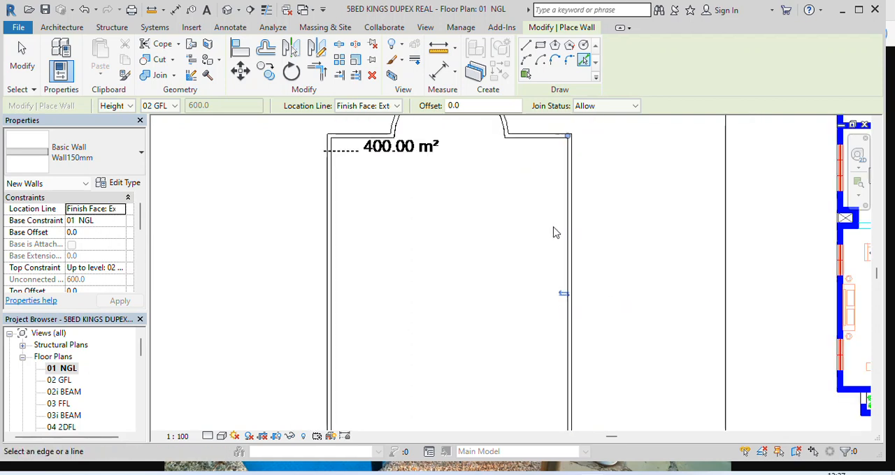
scroll(502, 371, up, 4)
scroll(500, 358, up, 2)
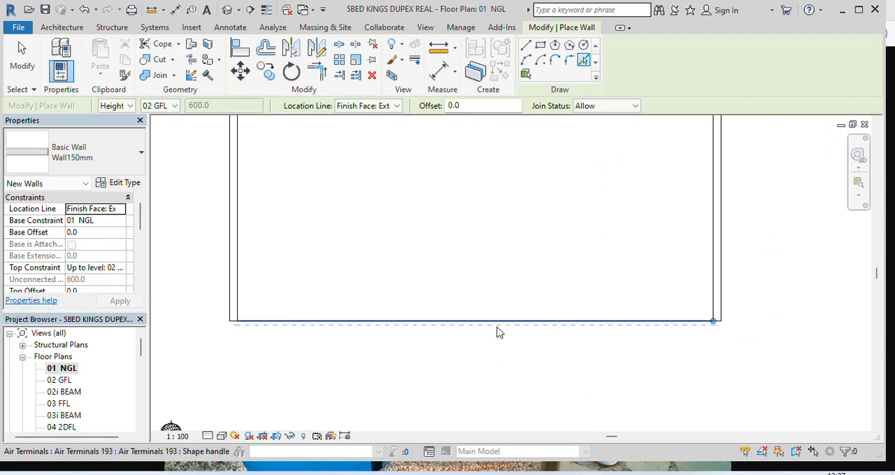
scroll(505, 325, down, 4)
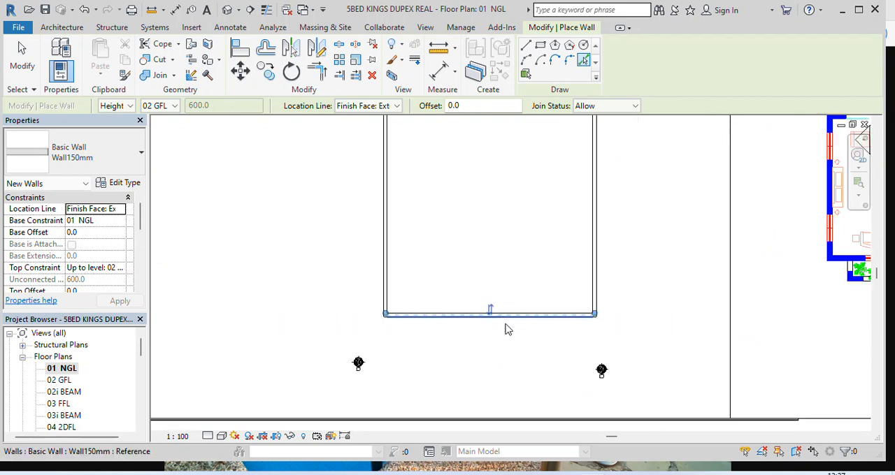
scroll(514, 333, down, 2)
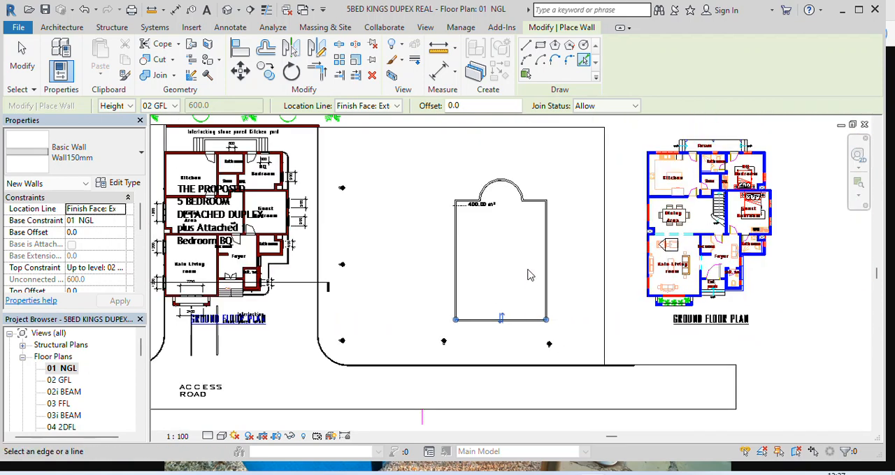
Finish placing walls and examine the perimeter walls against the sloped pool floor in the default 3D view
scroll(511, 235, up, 2)
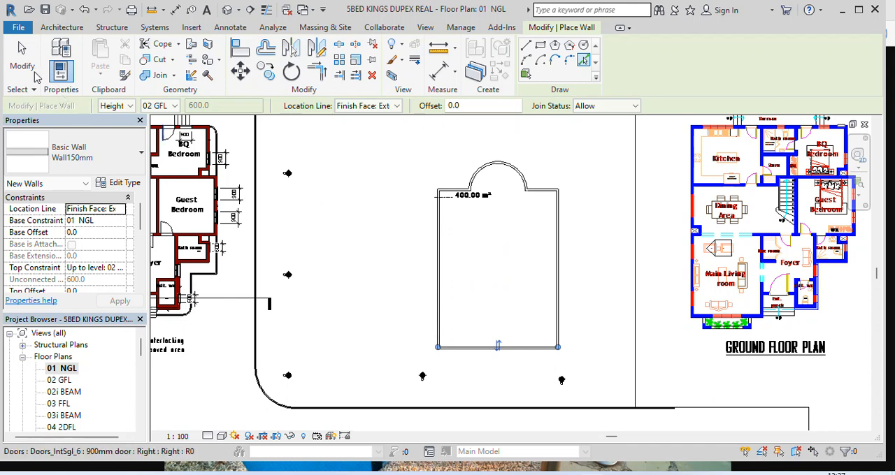
click(26, 65)
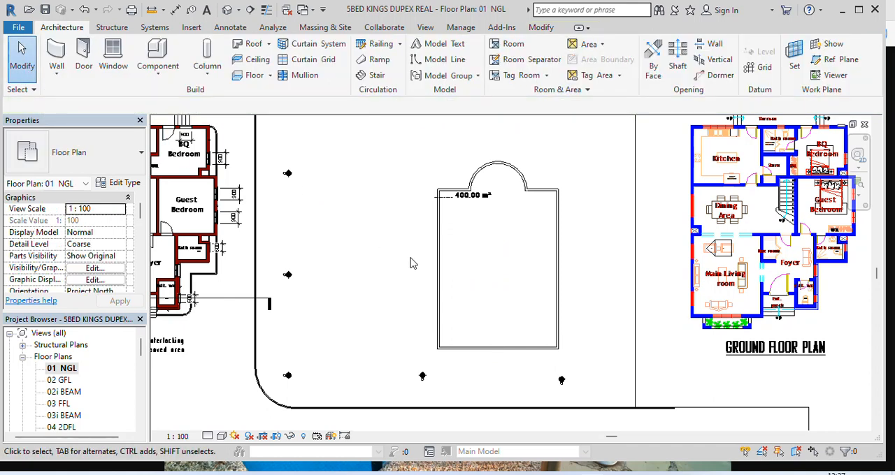
click(227, 10)
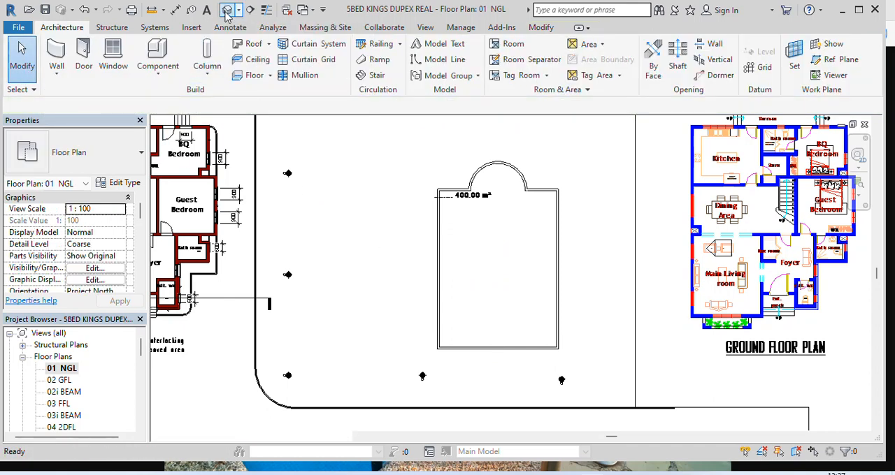
scroll(482, 241, up, 3)
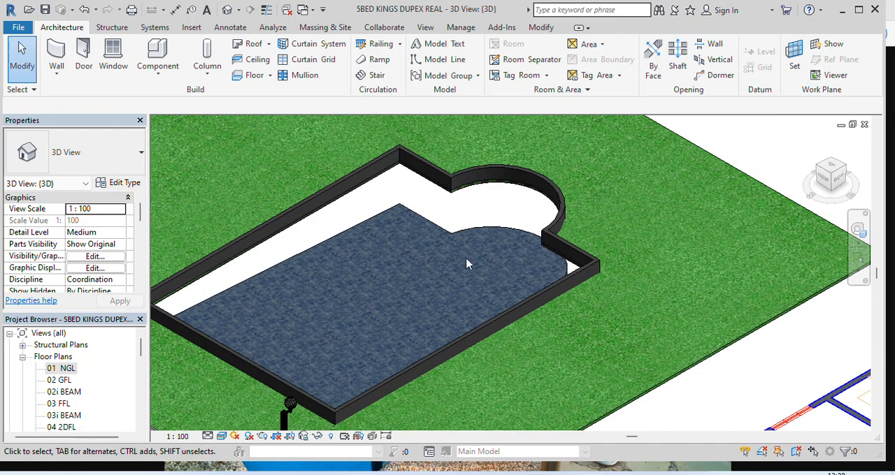
scroll(467, 264, down, 3)
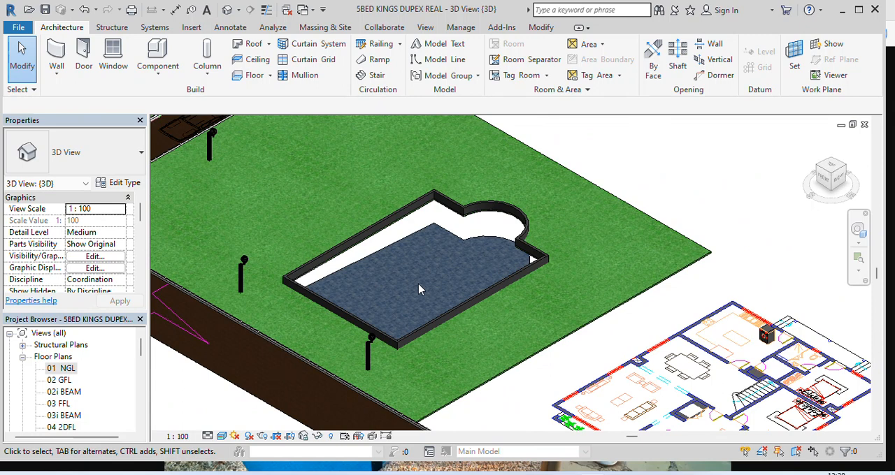
scroll(377, 252, up, 5)
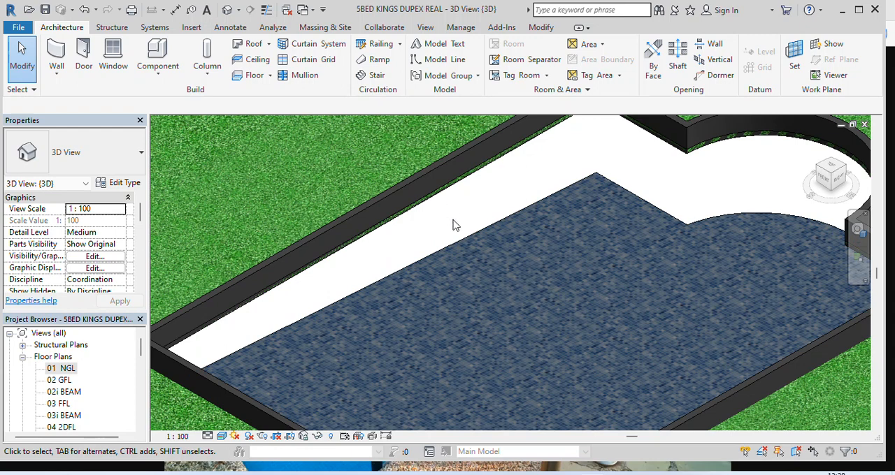
Open the pool's long left wall for profile editing and add a sketch line picked from the sloped slab floor's edge
click(436, 174)
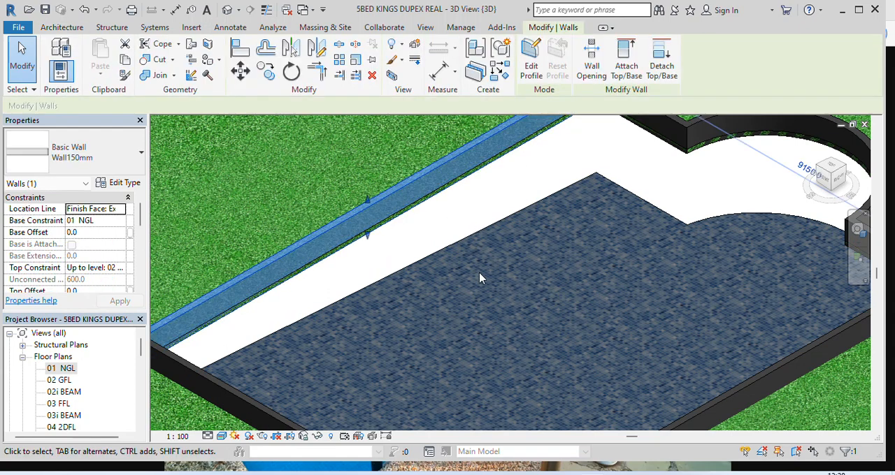
scroll(479, 278, down, 3)
click(531, 70)
scroll(489, 248, up, 3)
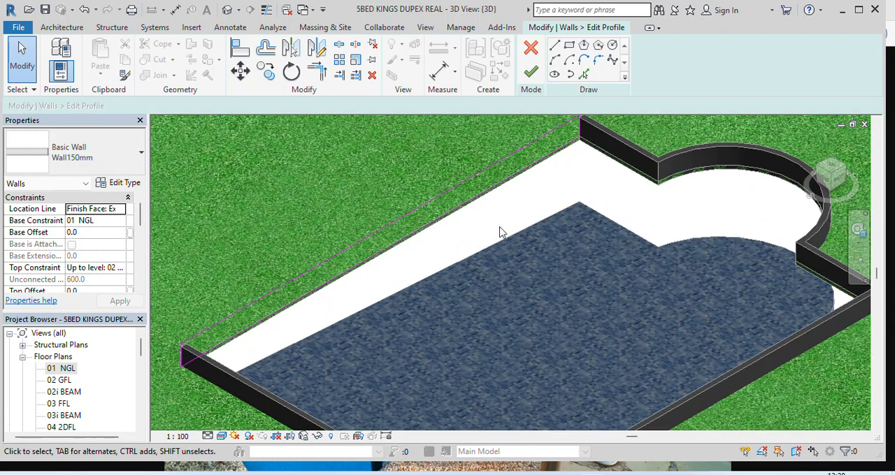
scroll(499, 232, down, 3)
scroll(552, 213, up, 3)
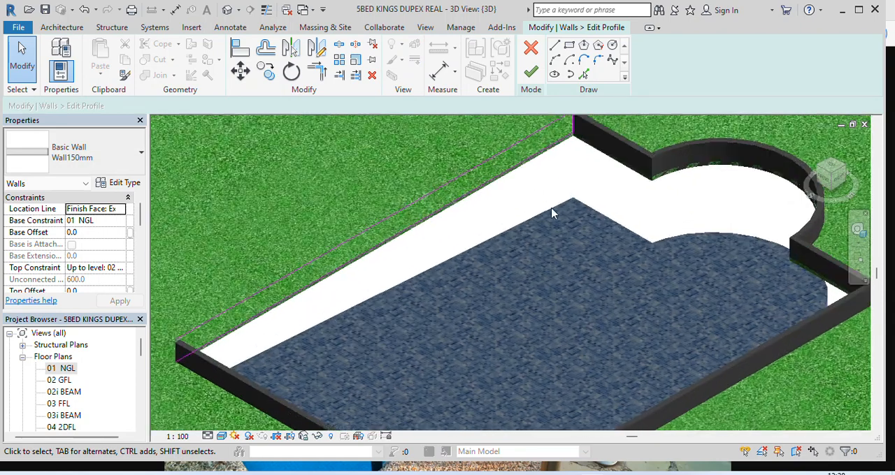
click(584, 75)
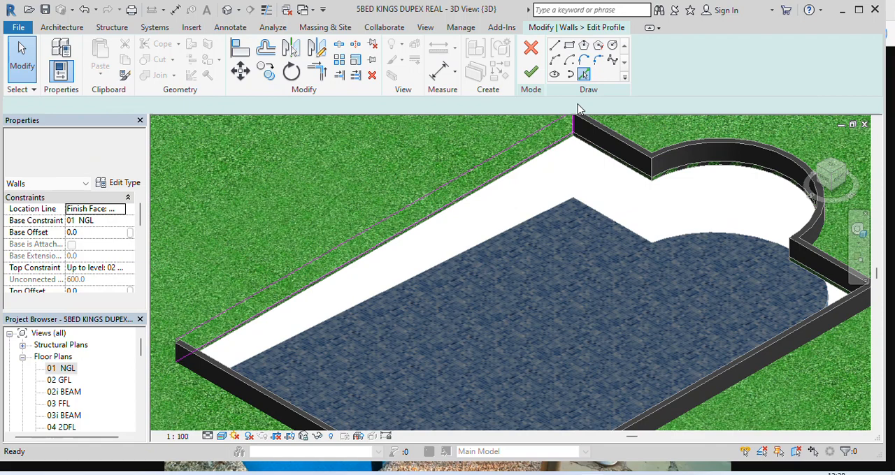
scroll(480, 253, up, 4)
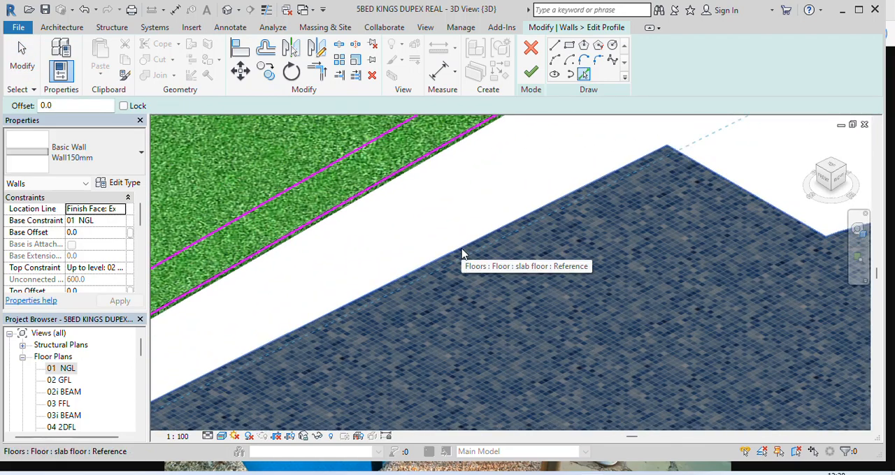
click(461, 254)
scroll(469, 241, down, 5)
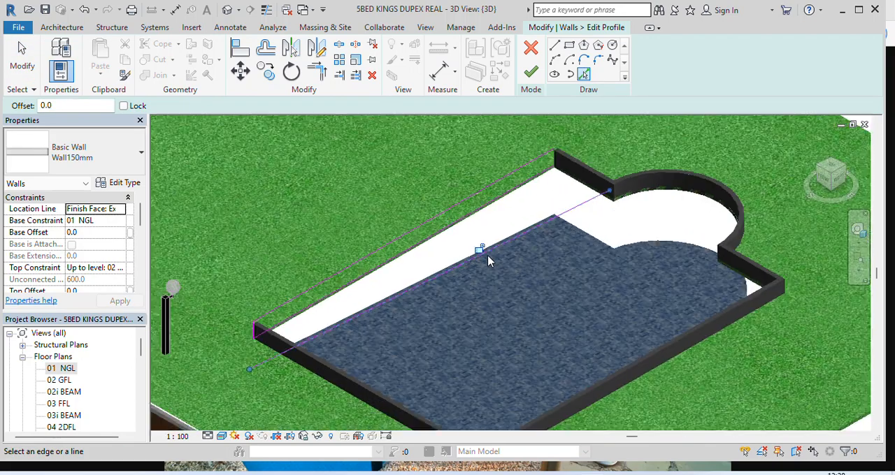
scroll(545, 257, up, 4)
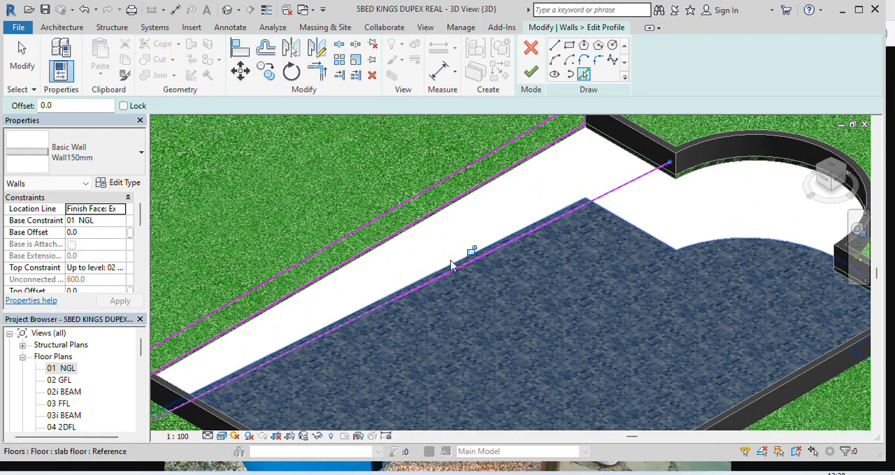
scroll(556, 245, down, 3)
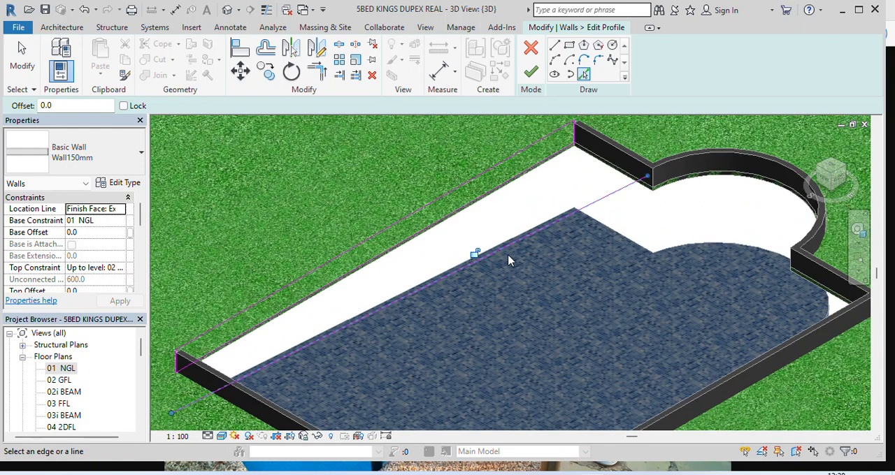
Trim/extend the profile's vertical line at the wall's deep end to a corner with the sloped line
click(318, 73)
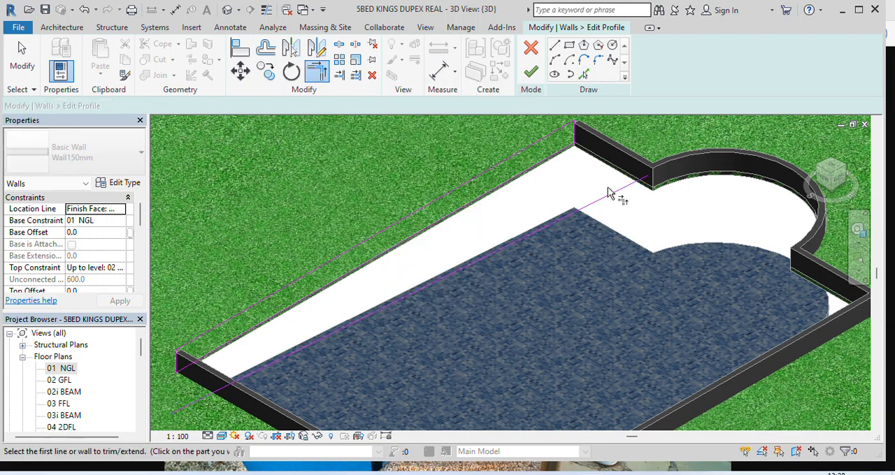
scroll(577, 129, up, 4)
scroll(563, 145, up, 2)
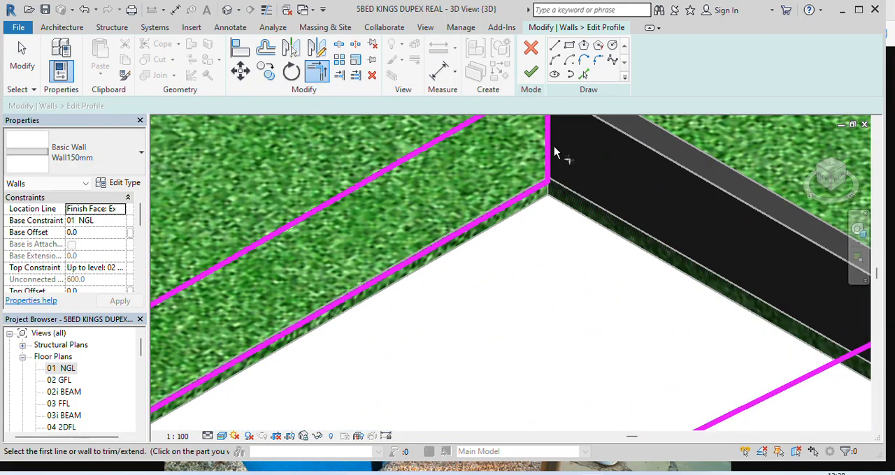
click(549, 153)
scroll(564, 148, down, 5)
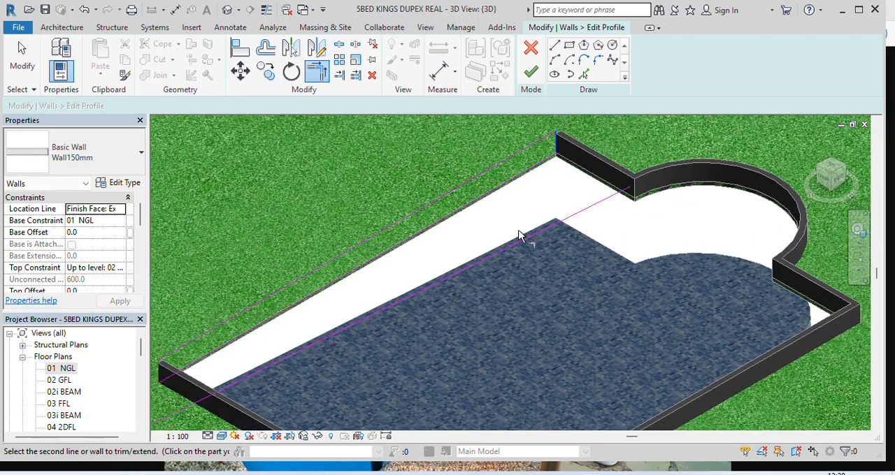
scroll(517, 241, up, 3)
scroll(511, 246, up, 2)
click(517, 250)
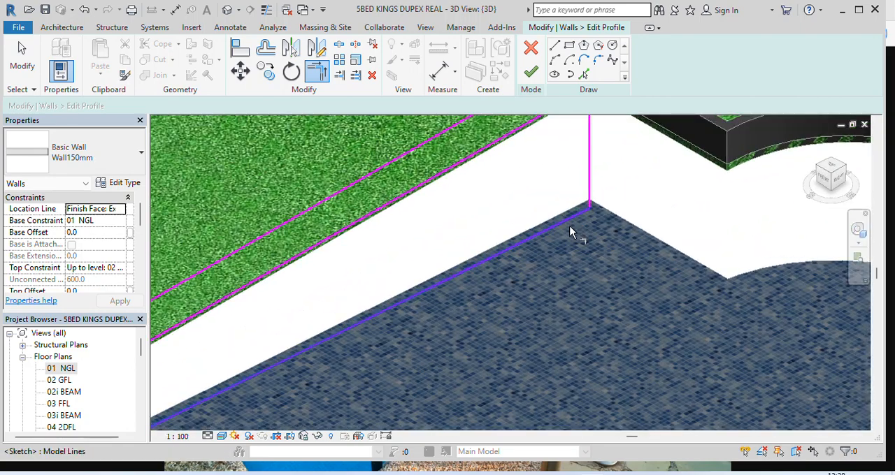
Extend the profile's vertical line at the wall's shallow end to form a corner with the sloped line
scroll(538, 252, down, 5)
scroll(443, 301, up, 3)
scroll(320, 293, up, 3)
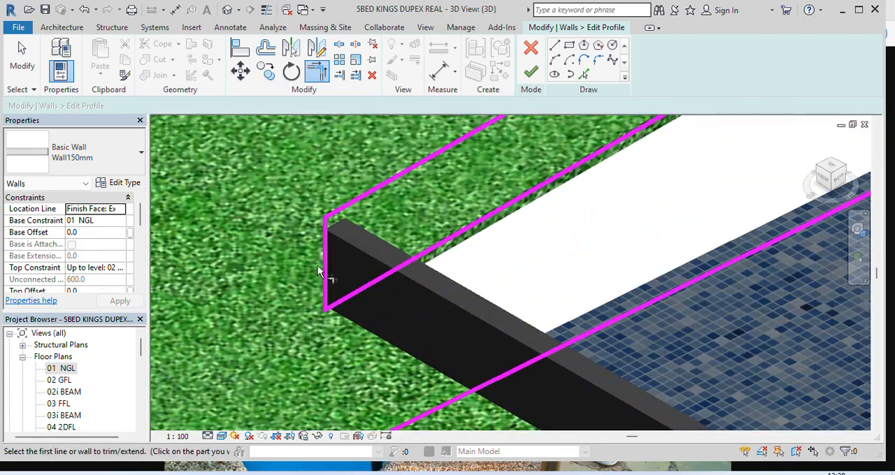
click(325, 257)
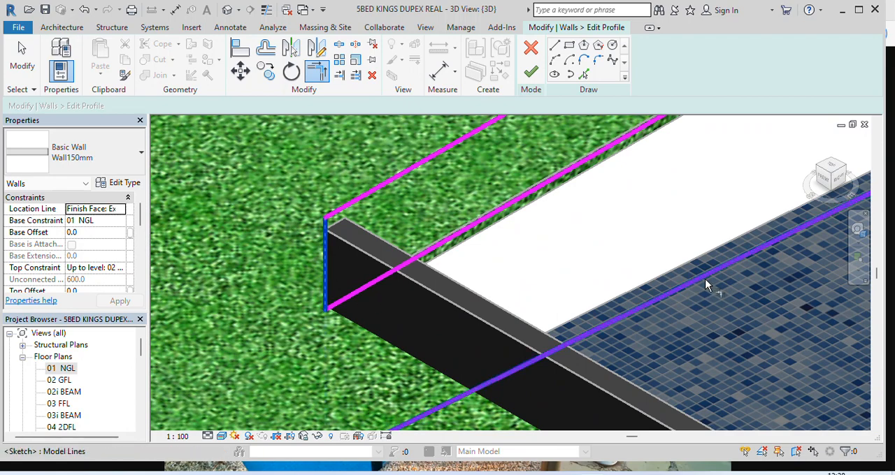
click(705, 281)
scroll(426, 298, down, 5)
scroll(486, 293, down, 2)
scroll(578, 235, up, 1)
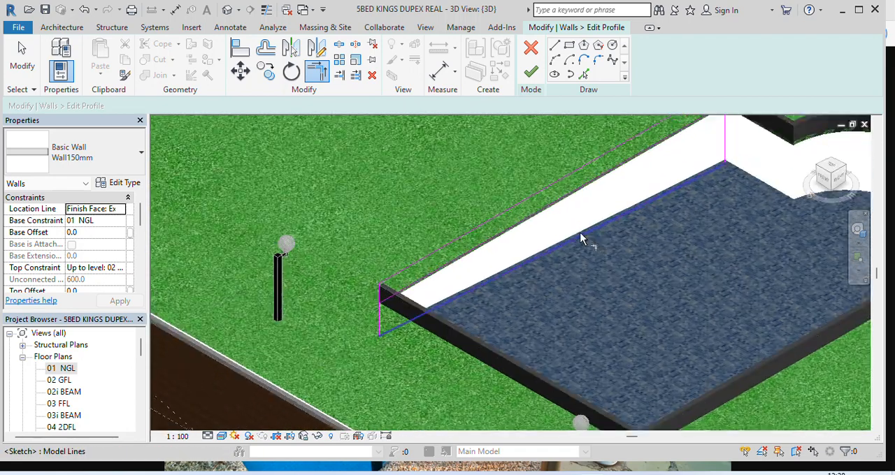
scroll(580, 237, up, 2)
scroll(552, 249, down, 1)
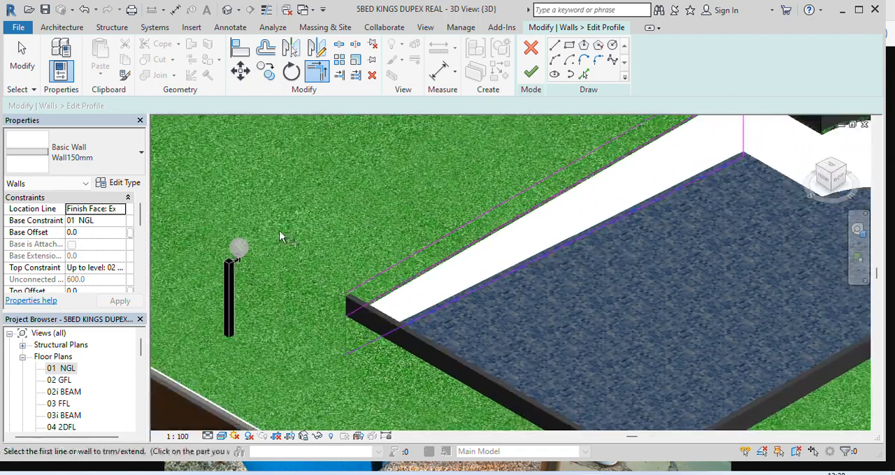
Delete the original top line of the wall profile
click(21, 63)
click(474, 223)
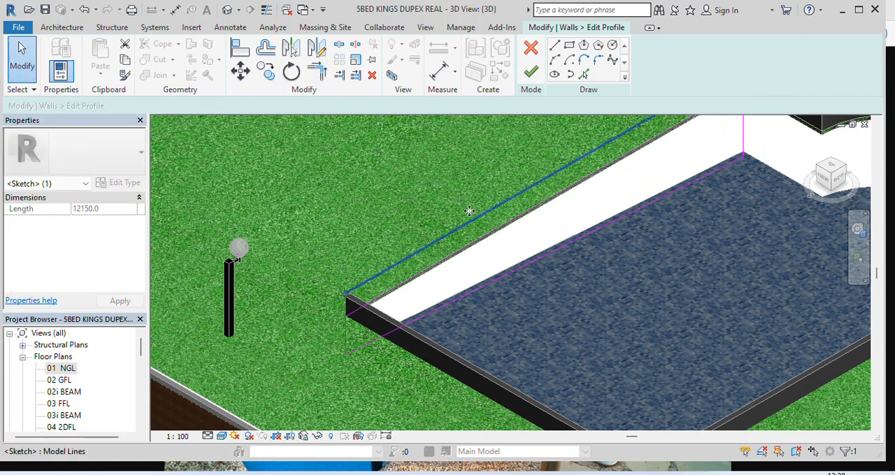
key(Delete)
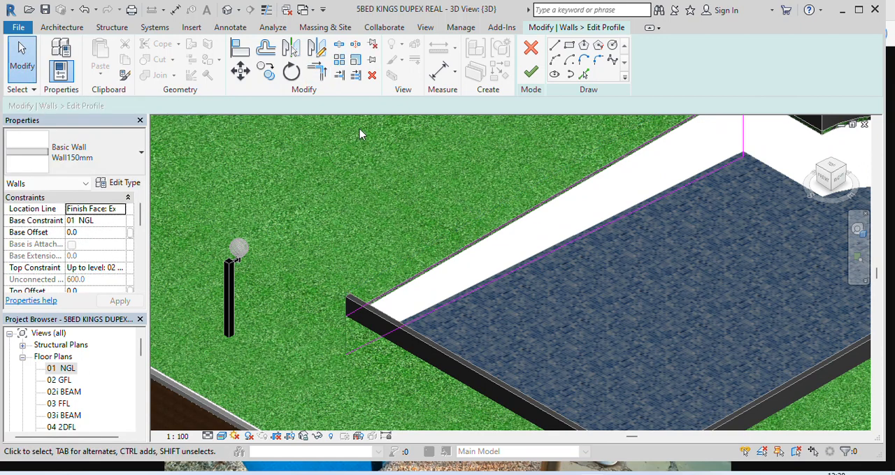
Trim the profile's original base line to corners with the vertical lines at both ends, keeping the area below it
click(316, 73)
scroll(350, 311, up, 2)
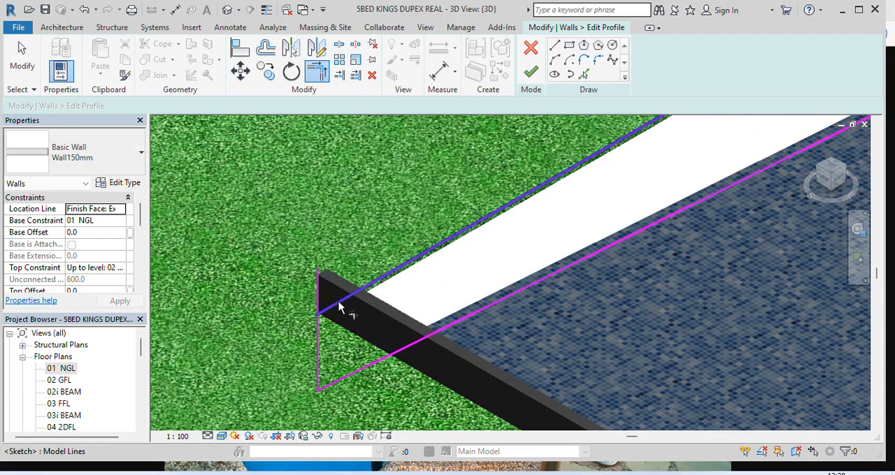
click(338, 306)
click(316, 343)
scroll(280, 333, down, 3)
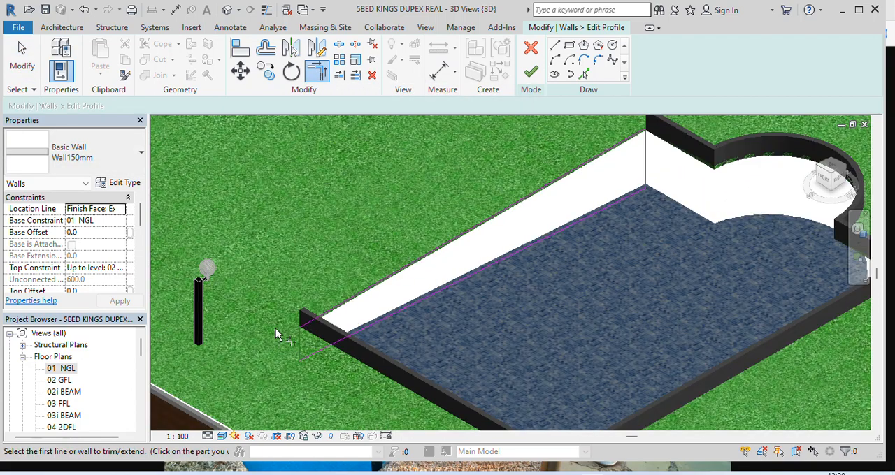
scroll(515, 189, up, 4)
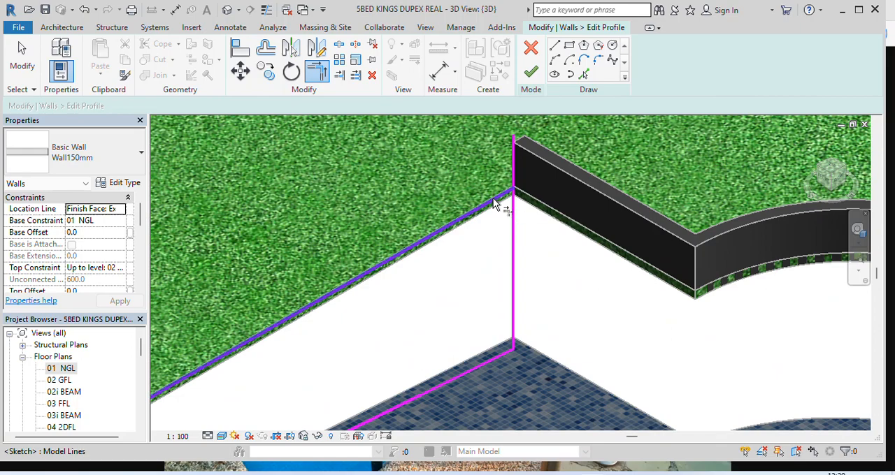
scroll(489, 213, down, 3)
scroll(487, 212, down, 3)
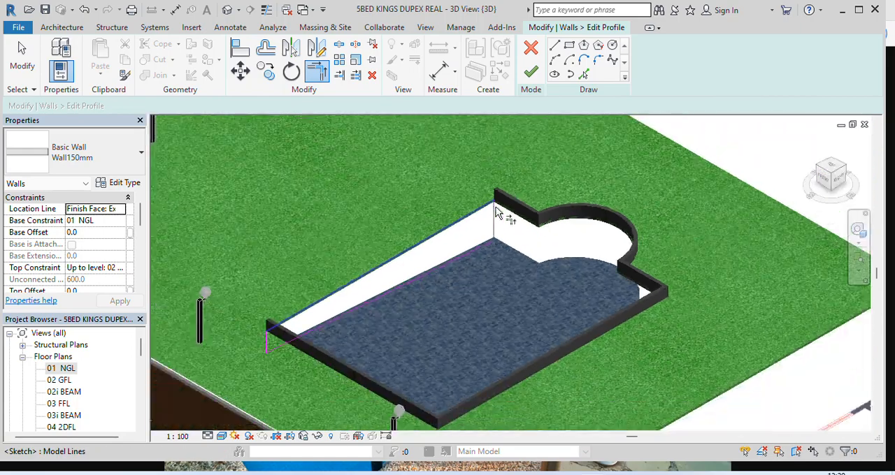
scroll(301, 310, up, 4)
scroll(302, 310, up, 4)
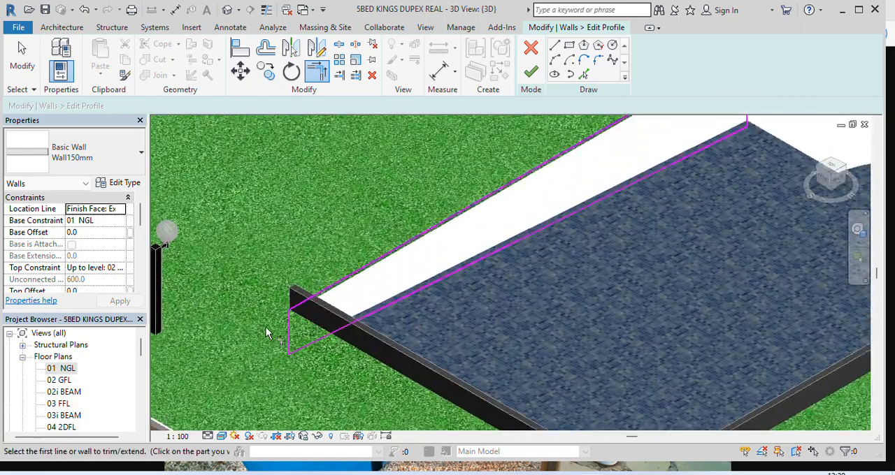
Finish the left wall's profile edit and deselect the wall
scroll(309, 301, down, 4)
scroll(592, 182, up, 1)
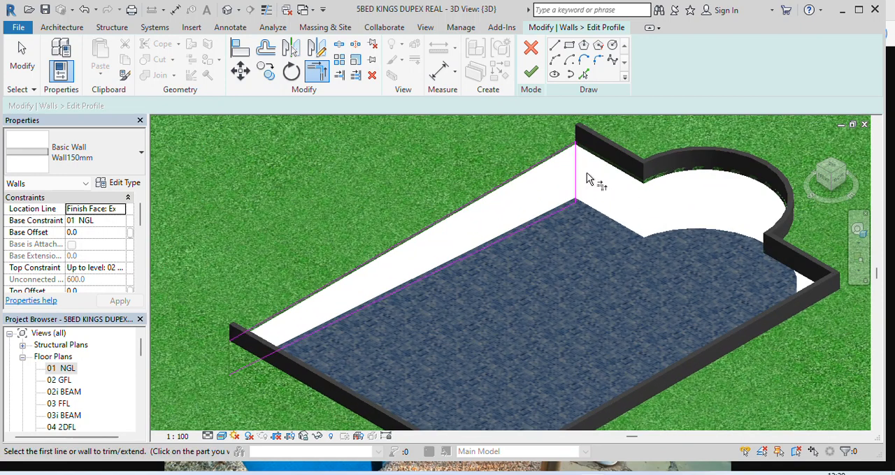
scroll(567, 194, down, 3)
scroll(424, 258, up, 3)
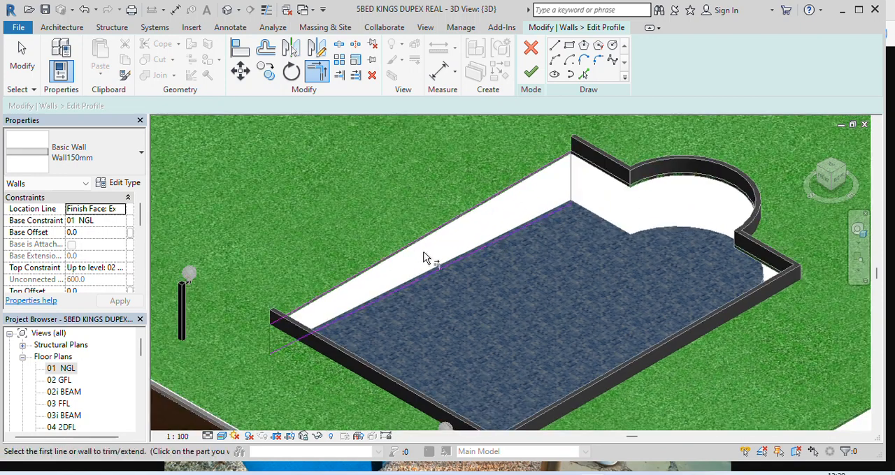
click(531, 74)
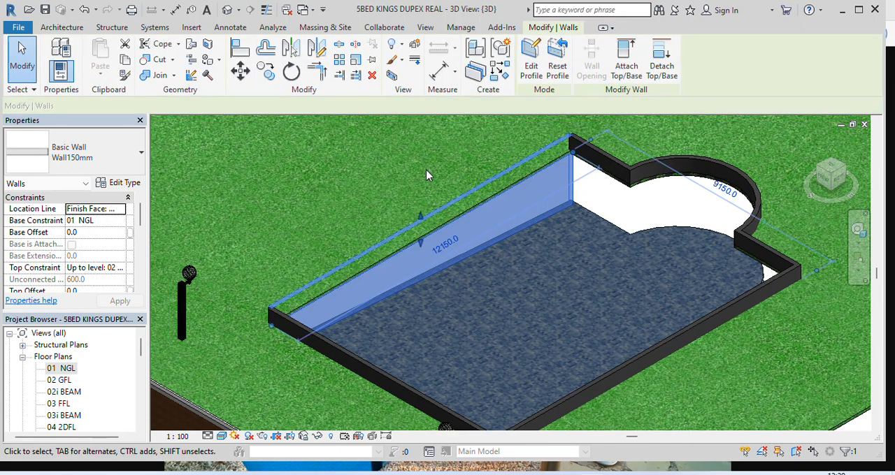
click(303, 175)
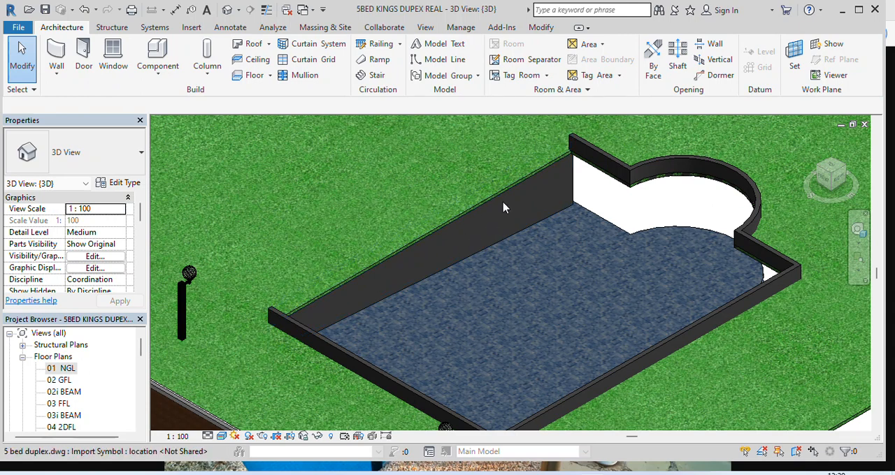
Open the wall profile of the pool's straight 9150 mm end, opposite the circular end, for editing
scroll(503, 208, down, 4)
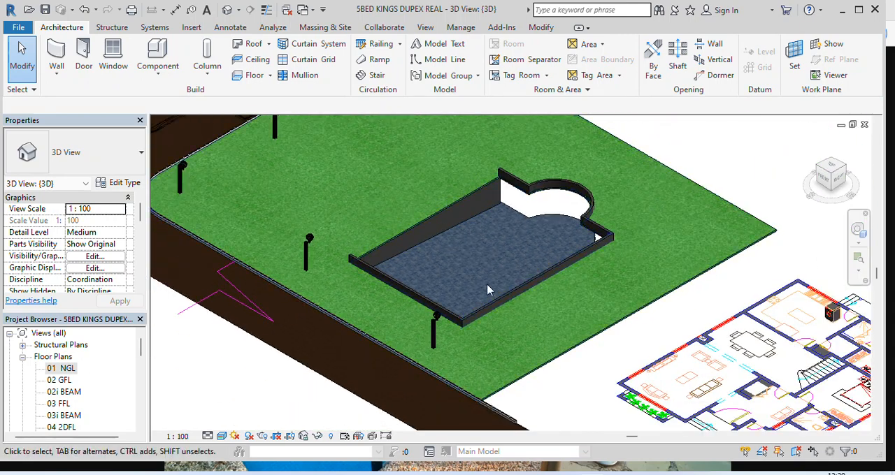
click(849, 173)
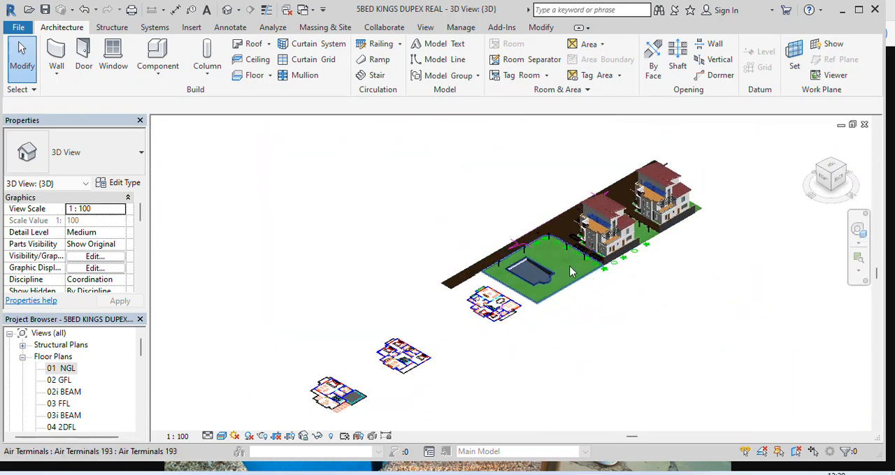
scroll(571, 272, up, 10)
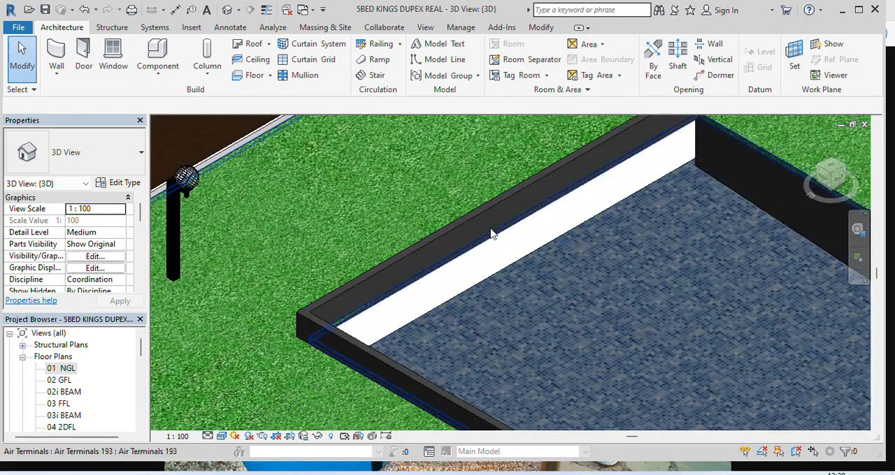
scroll(491, 234, up, 2)
scroll(485, 244, down, 2)
scroll(543, 240, up, 2)
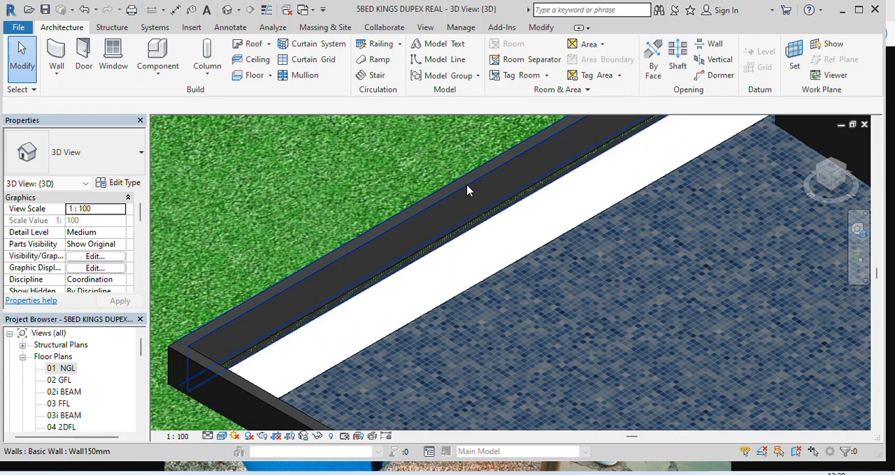
click(467, 190)
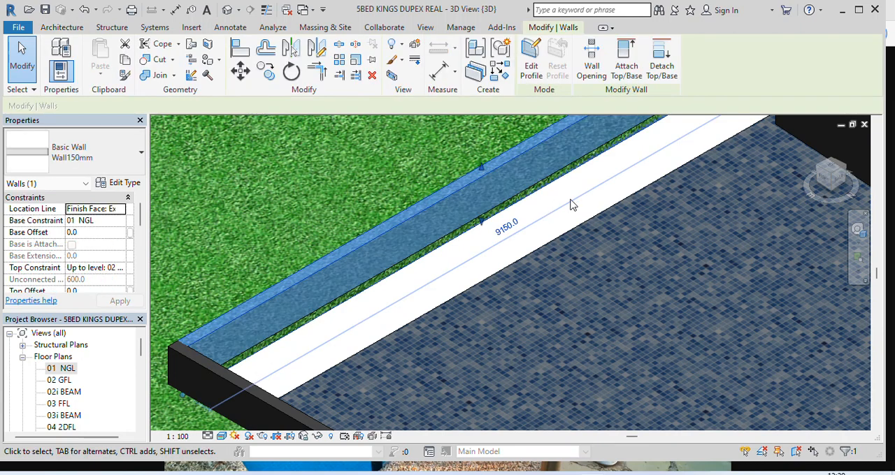
click(534, 69)
scroll(350, 262, down, 1)
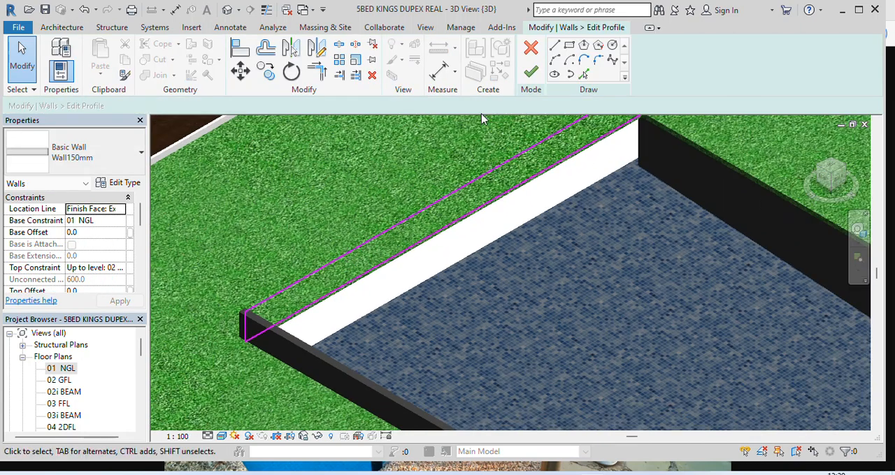
Pick the slab floor's edge along the straight end wall to add it as a line in the wall profile
click(584, 74)
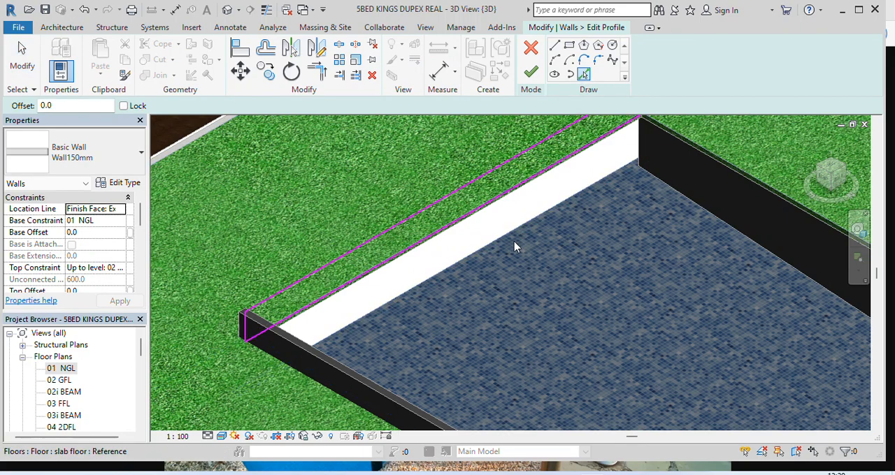
scroll(514, 246, up, 2)
click(478, 246)
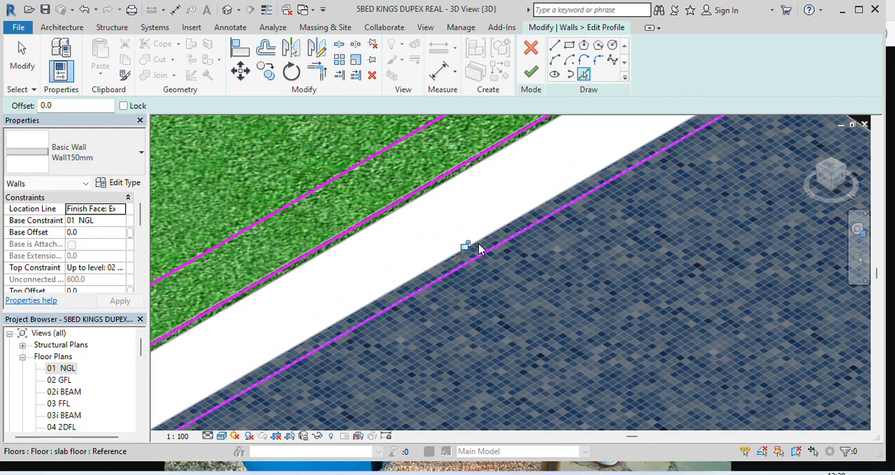
scroll(468, 249, down, 4)
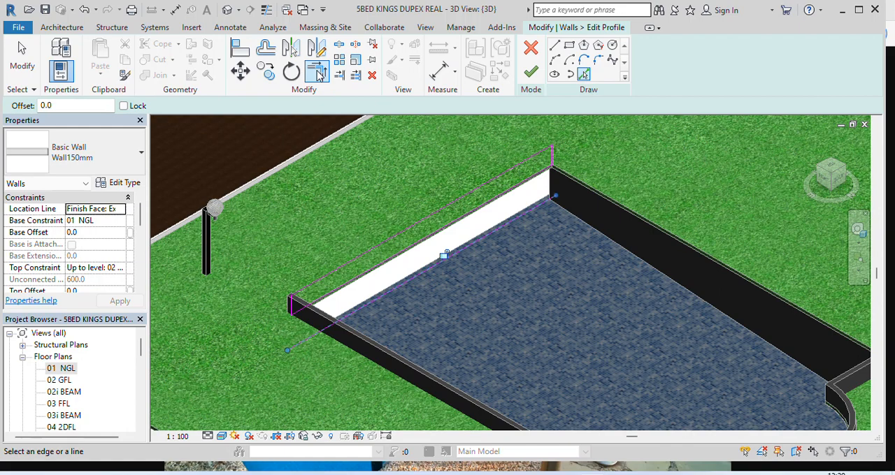
Extend the end wall profile's vertical lines at both ends to form corners with the picked slab line
click(316, 72)
scroll(549, 157, up, 5)
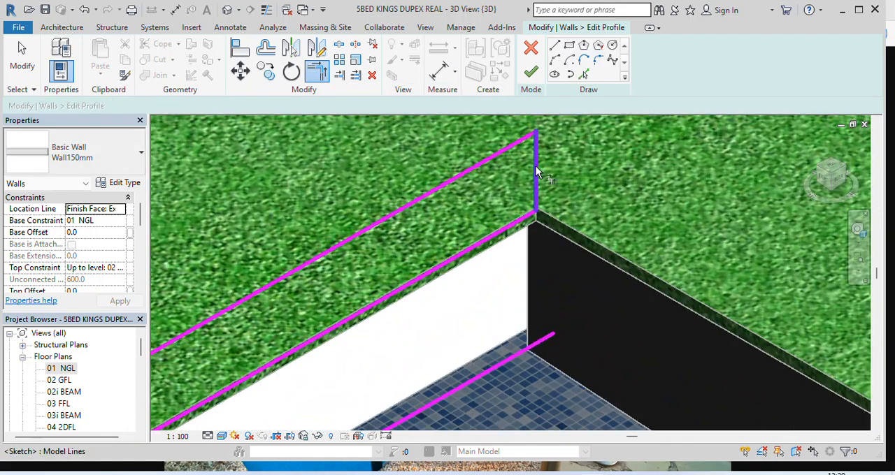
click(536, 174)
scroll(536, 183, down, 2)
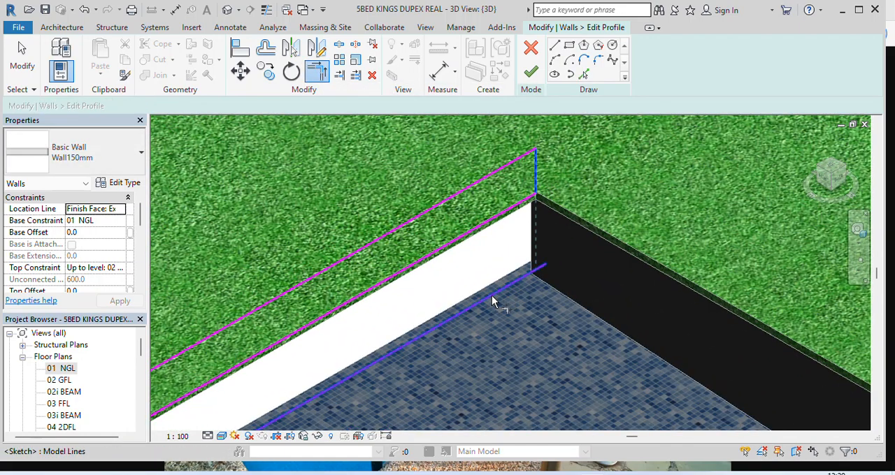
click(493, 297)
scroll(493, 298, down, 3)
scroll(332, 335, up, 3)
scroll(331, 335, up, 2)
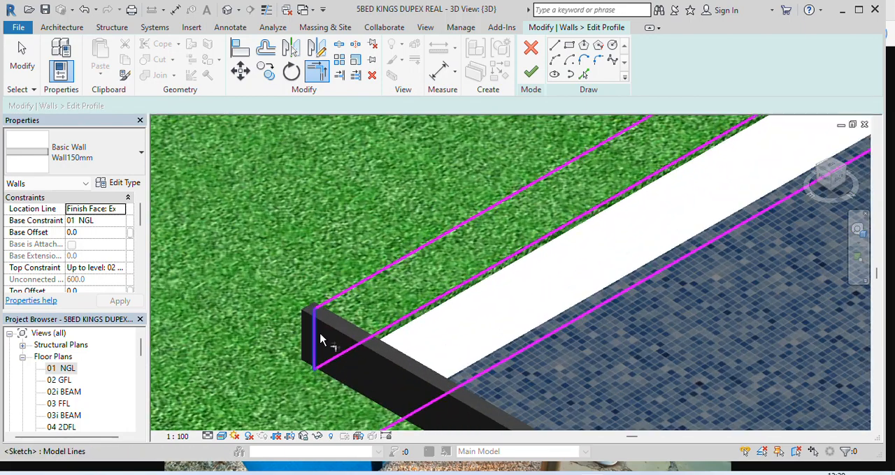
click(576, 320)
scroll(423, 298, down, 2)
scroll(412, 295, down, 2)
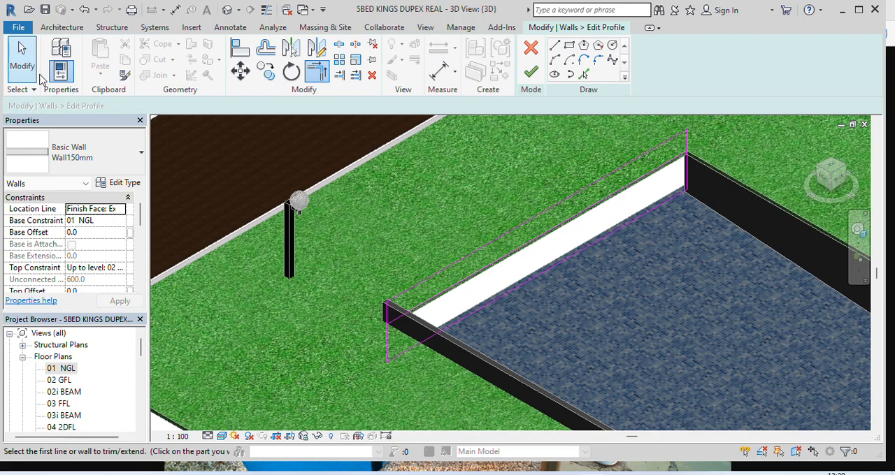
Delete the original top line of the straight end wall's profile
click(21, 63)
scroll(508, 242, up, 2)
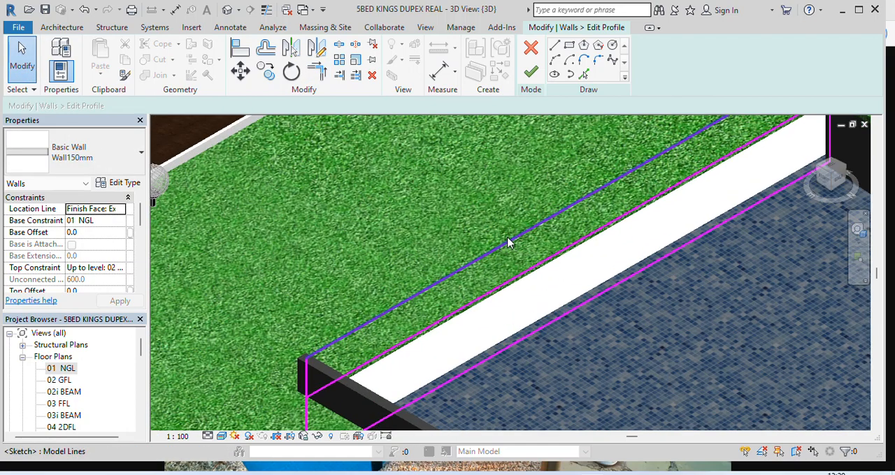
click(508, 243)
key(Delete)
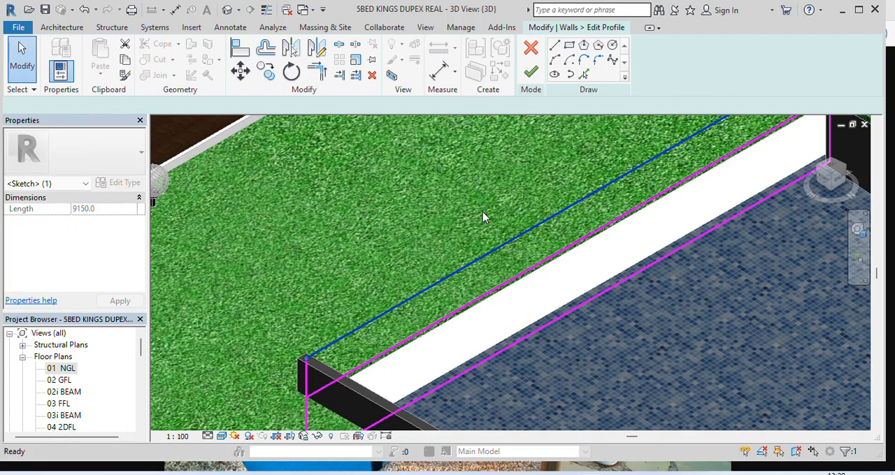
Trim the end wall profile's original base line to corners with both vertical lines, keeping the area below it
scroll(249, 292, down, 2)
click(318, 74)
scroll(298, 364, up, 2)
click(265, 363)
click(295, 325)
scroll(268, 366, down, 5)
scroll(488, 239, up, 4)
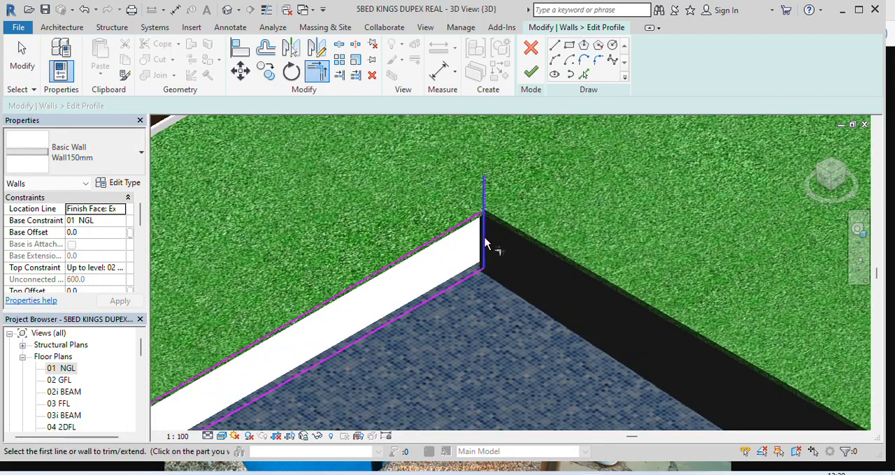
scroll(484, 237, up, 2)
click(468, 209)
click(491, 228)
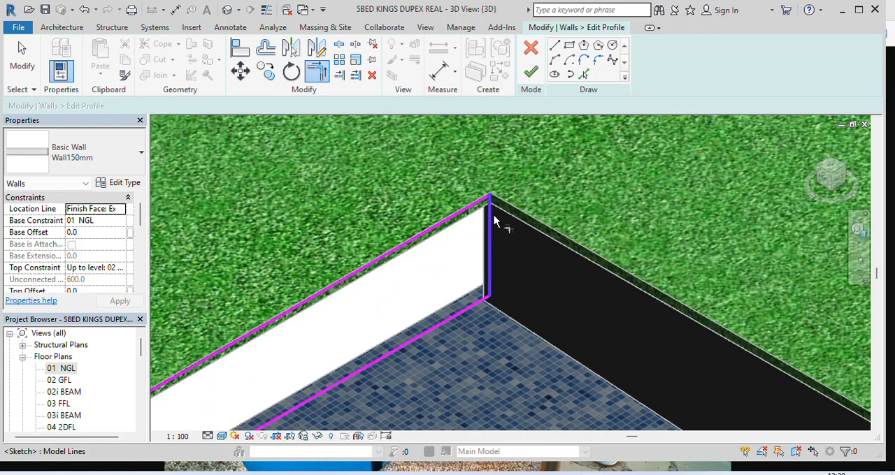
scroll(493, 221, down, 4)
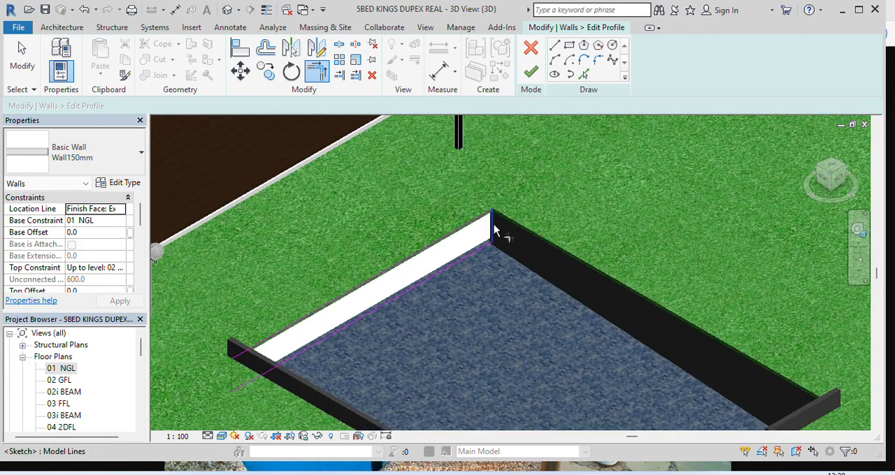
Finish the straight end wall's profile edit and deselect the wall
click(531, 74)
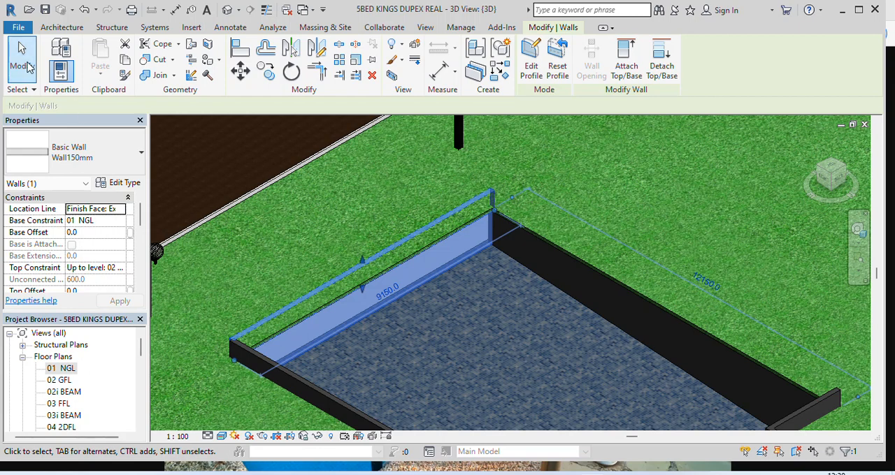
click(26, 66)
scroll(391, 213, down, 3)
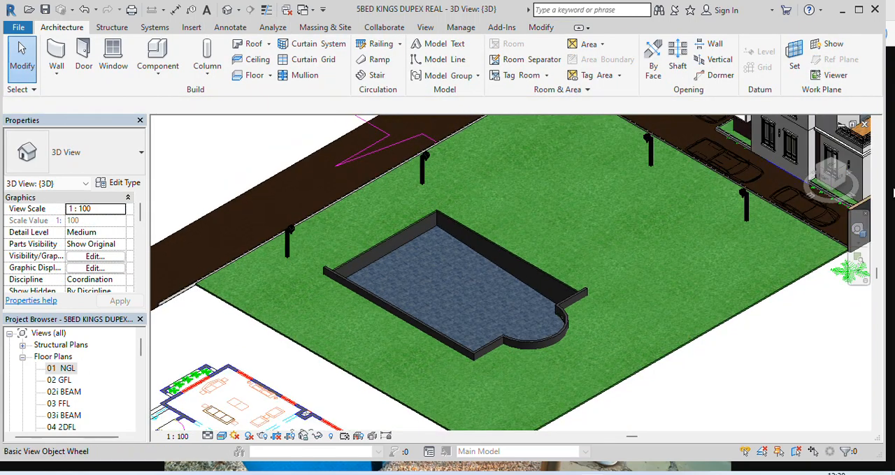
Open the profile of the remaining 12150 mm long side wall for editing
scroll(678, 279, down, 10)
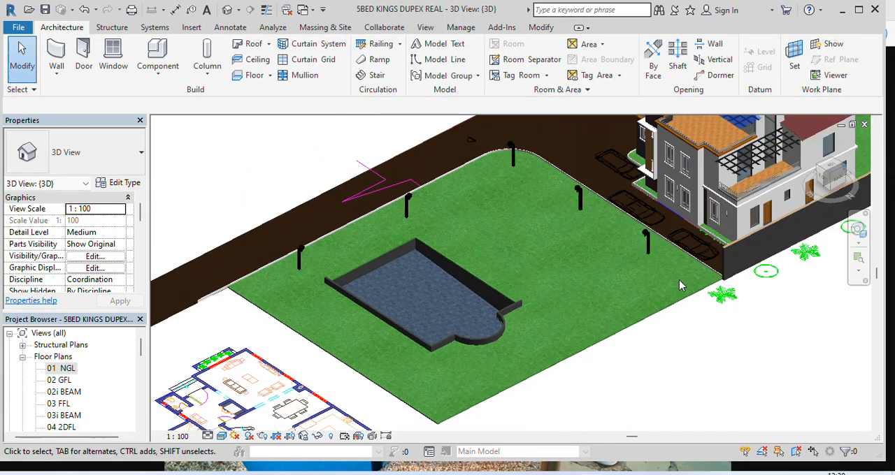
scroll(535, 302, up, 10)
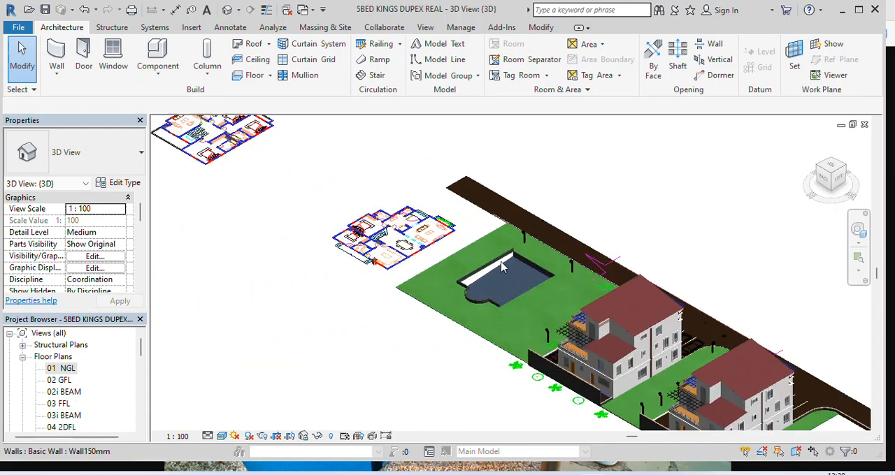
scroll(483, 253, down, 1)
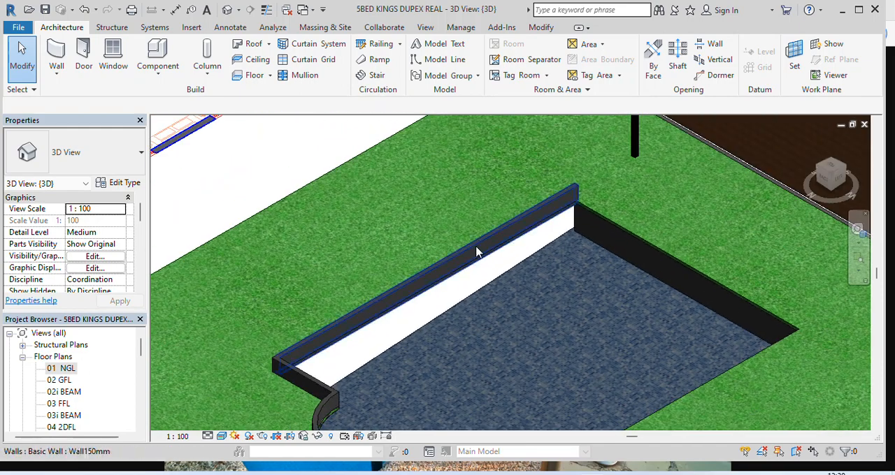
click(478, 252)
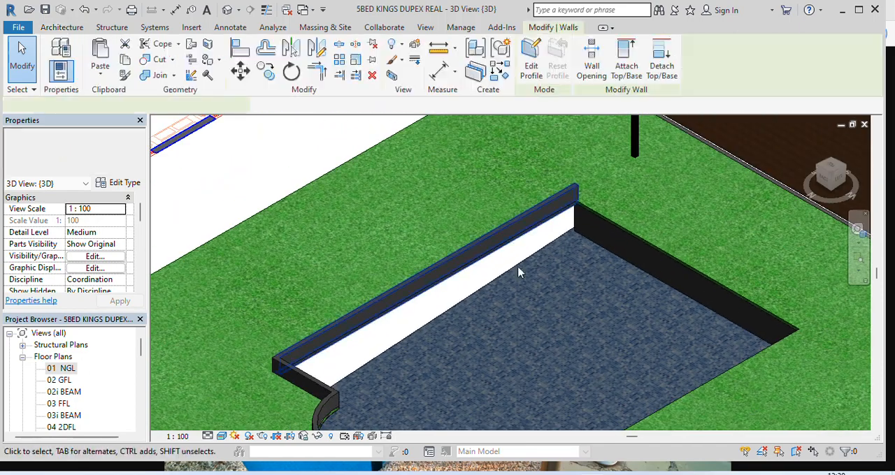
click(532, 69)
scroll(506, 304, up, 3)
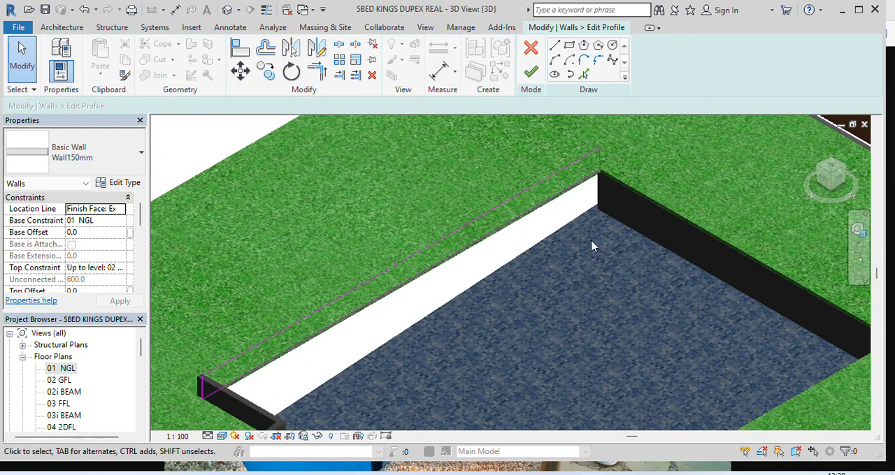
Pick the sloped slab floor's edge along the second long wall to add it as a profile line
click(584, 74)
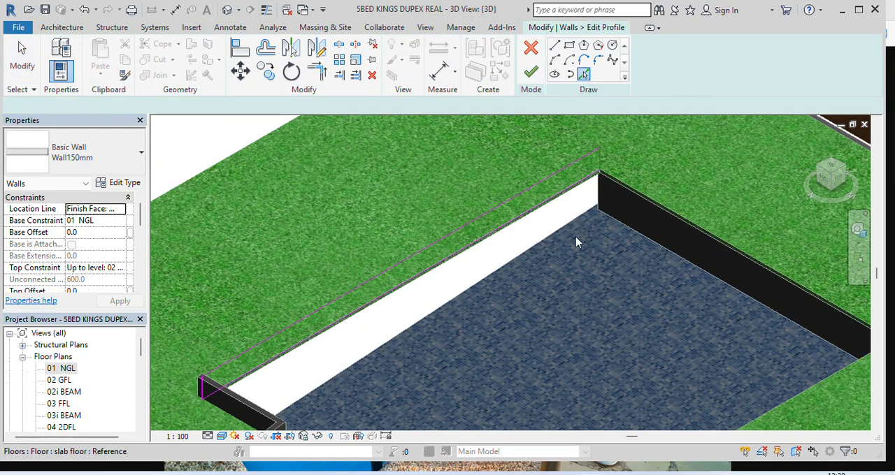
scroll(535, 268, up, 1)
click(520, 255)
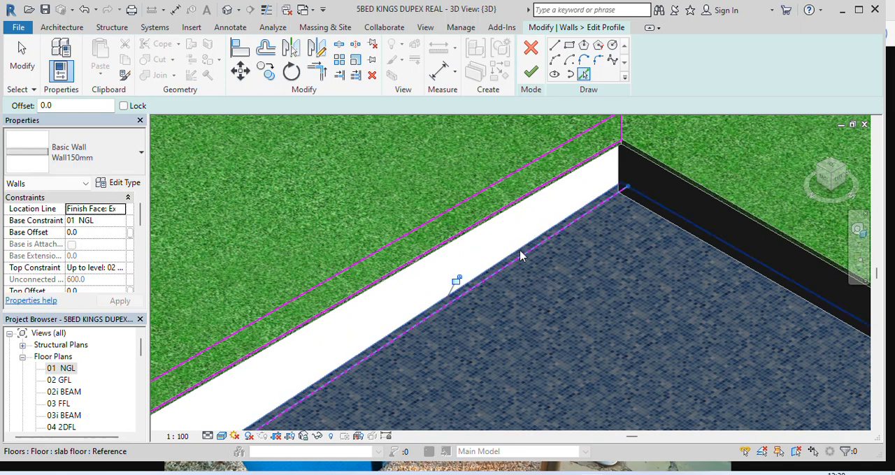
scroll(520, 256, down, 2)
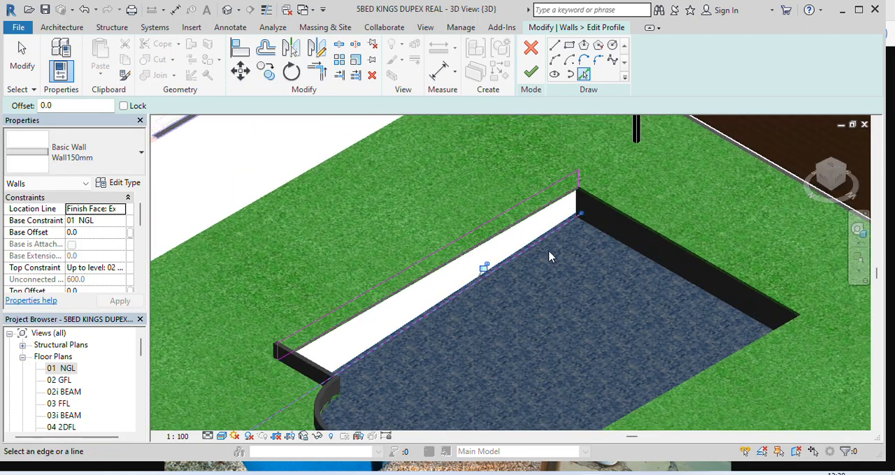
Extend the second long wall profile's vertical lines at both ends to form corners with the sloped line
click(316, 74)
scroll(526, 184, up, 3)
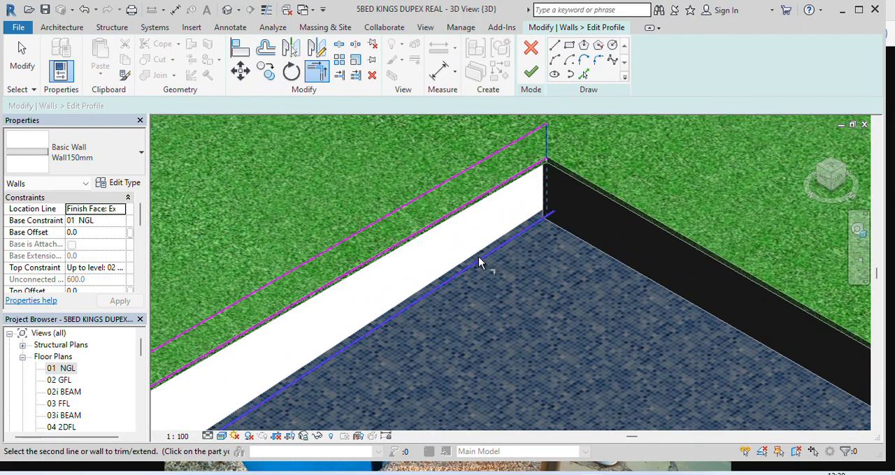
scroll(480, 266, down, 4)
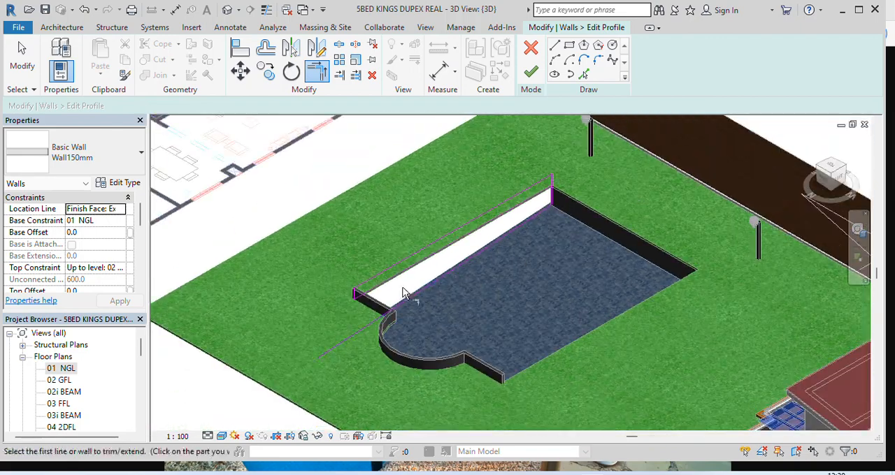
scroll(404, 293, up, 5)
click(307, 277)
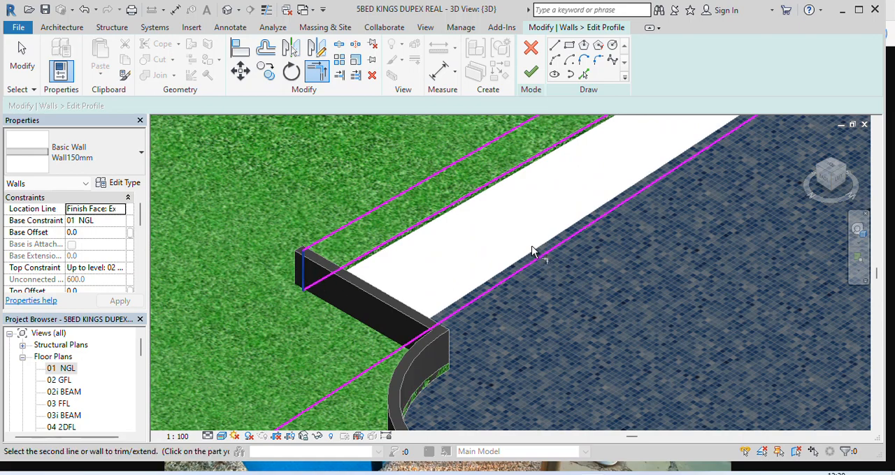
click(547, 253)
scroll(423, 307, down, 4)
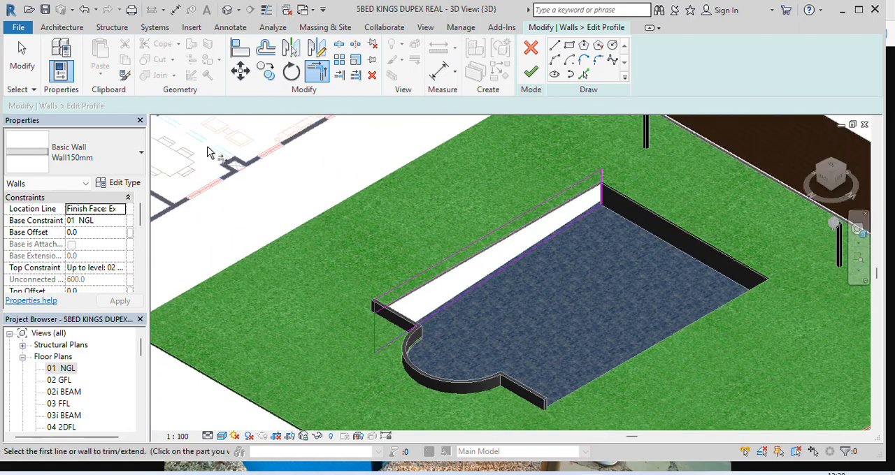
Delete the original top line of the second long wall's profile
click(17, 69)
scroll(507, 234, up, 5)
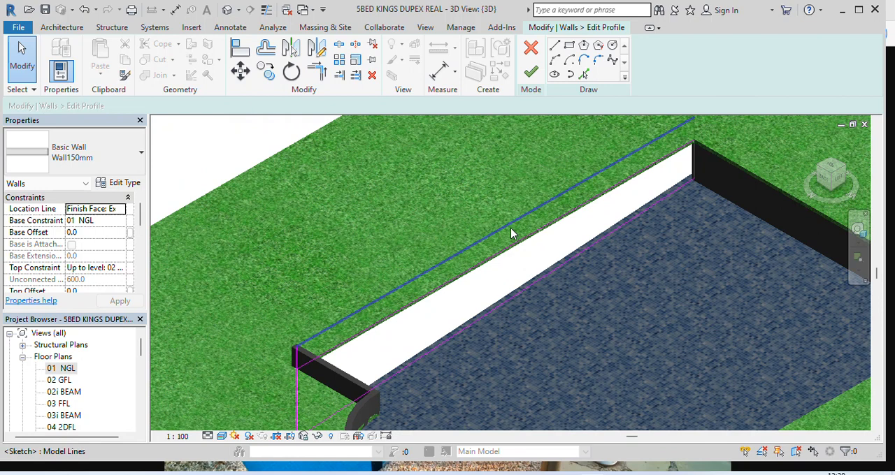
click(507, 230)
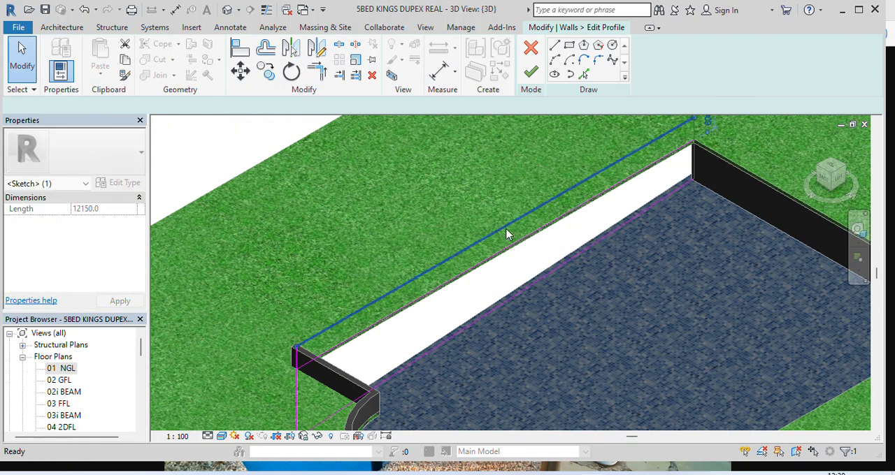
key(Delete)
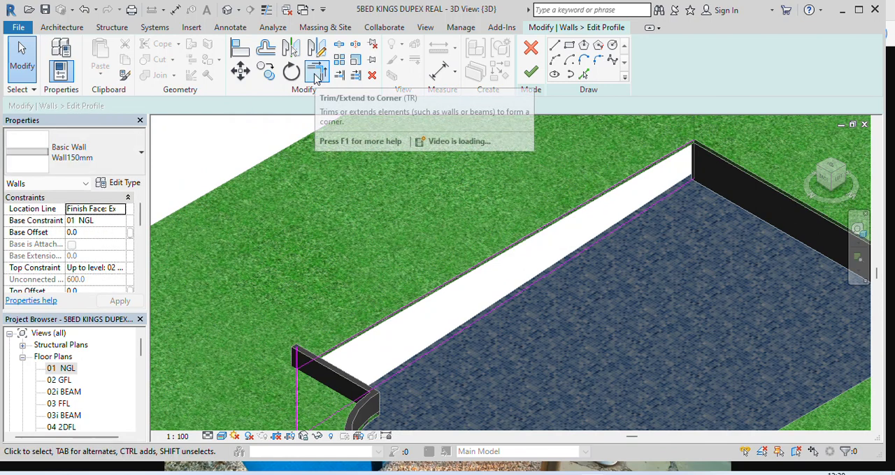
Trim the second long wall profile's vertical end lines to the remaining lawn-level line with Trim/Extend to Corner and finish the profile
click(318, 79)
scroll(664, 151, up, 3)
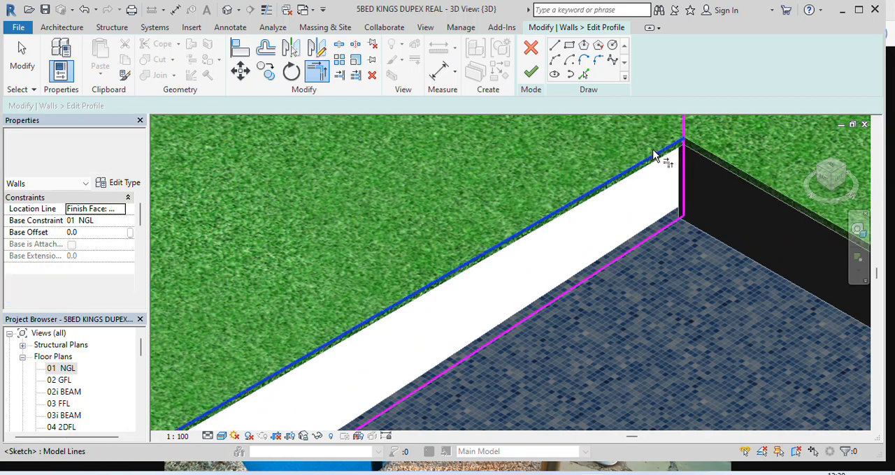
scroll(641, 227, down, 2)
scroll(370, 288, down, 2)
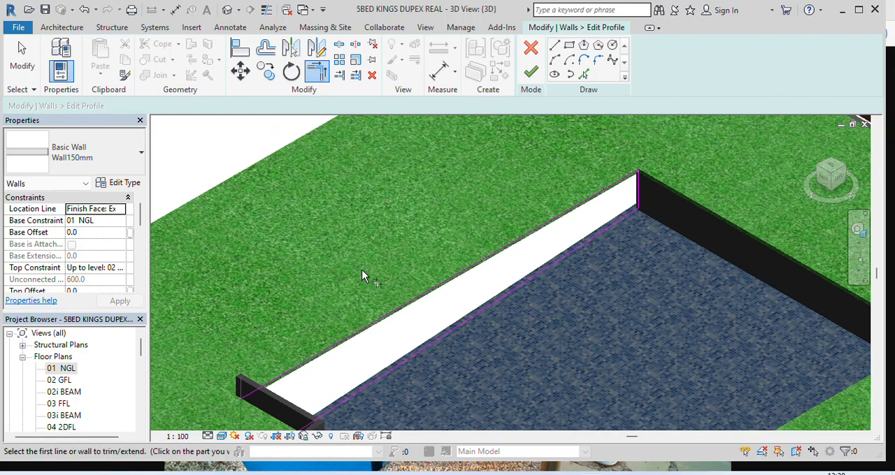
scroll(326, 334, up, 2)
click(328, 333)
scroll(357, 280, down, 2)
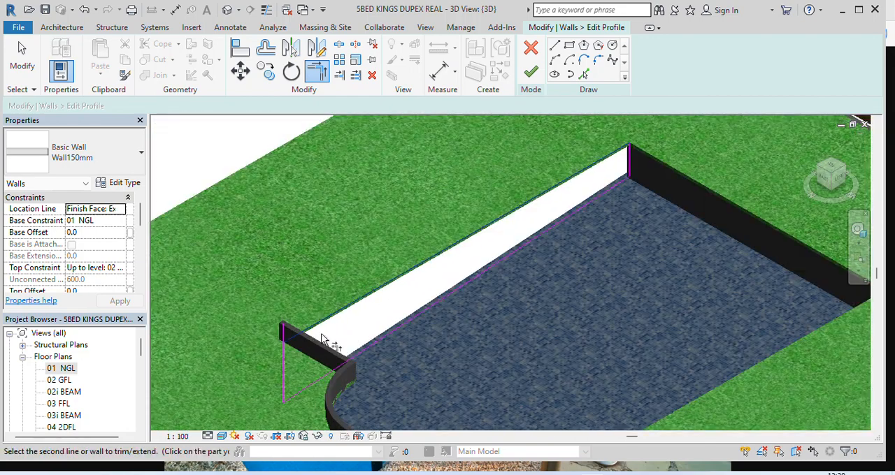
scroll(270, 369, up, 2)
click(269, 369)
scroll(323, 308, down, 4)
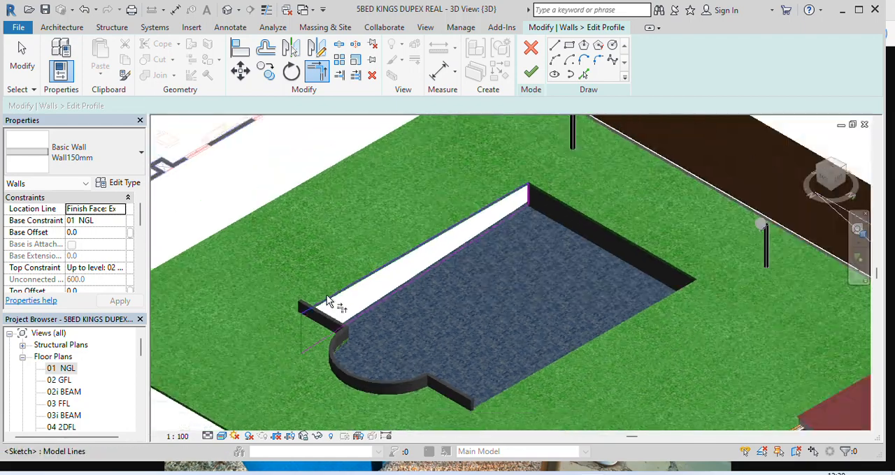
click(530, 72)
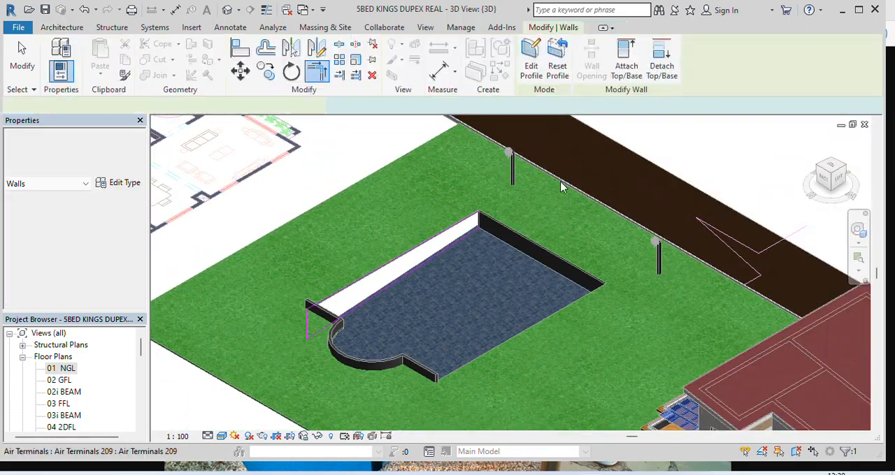
click(26, 65)
Open the profile of the short end wall between the second long wall and the circular end for editing
scroll(453, 235, down, 1)
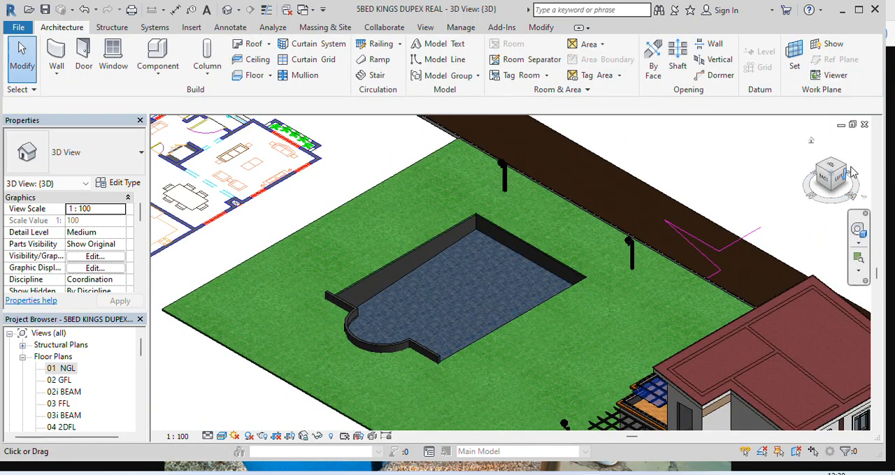
click(851, 190)
scroll(579, 303, up, 5)
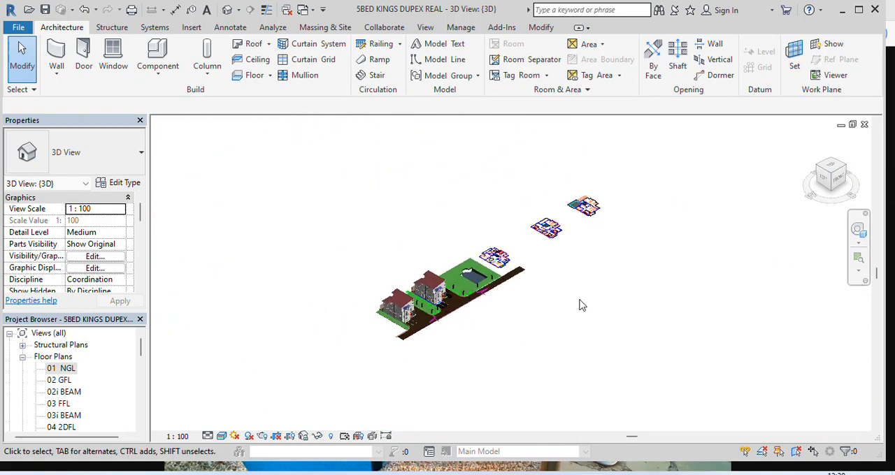
scroll(439, 257, up, 8)
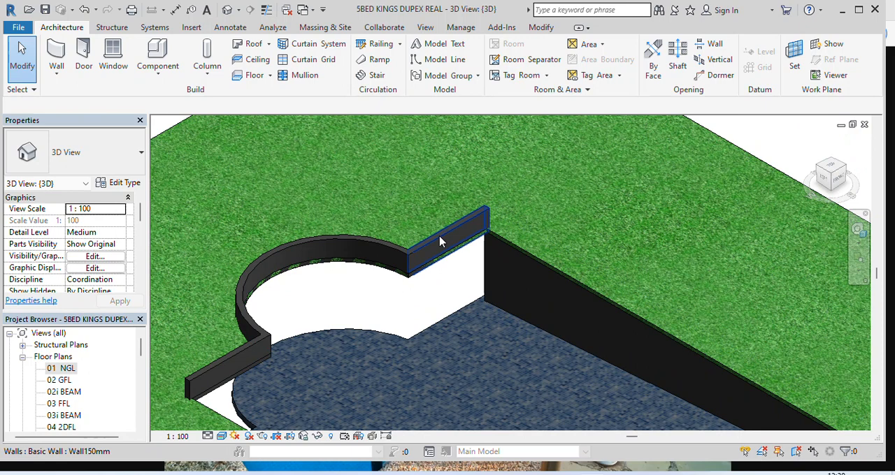
click(440, 241)
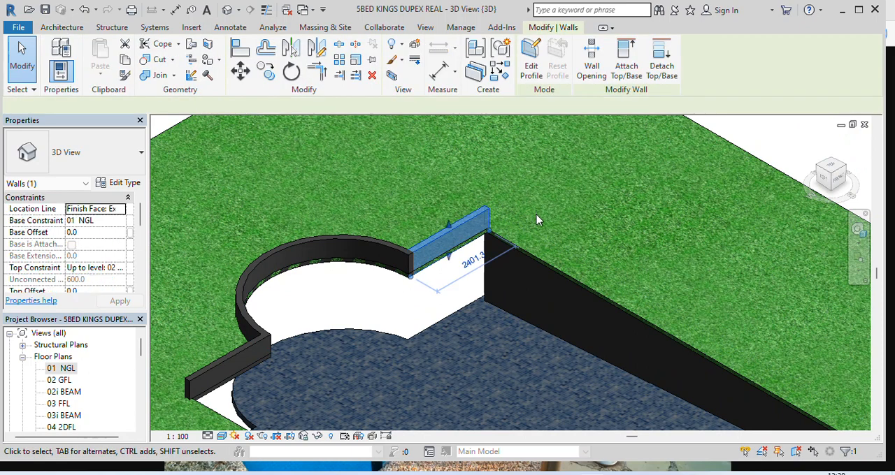
click(532, 66)
Pick the slab floor's edge below the short end wall as a profile line and extend the profile's vertical lines to it
scroll(490, 294, up, 3)
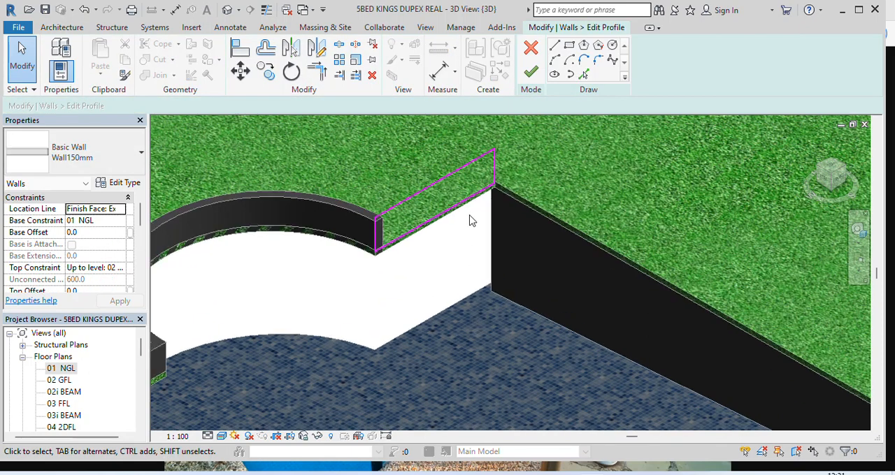
click(584, 75)
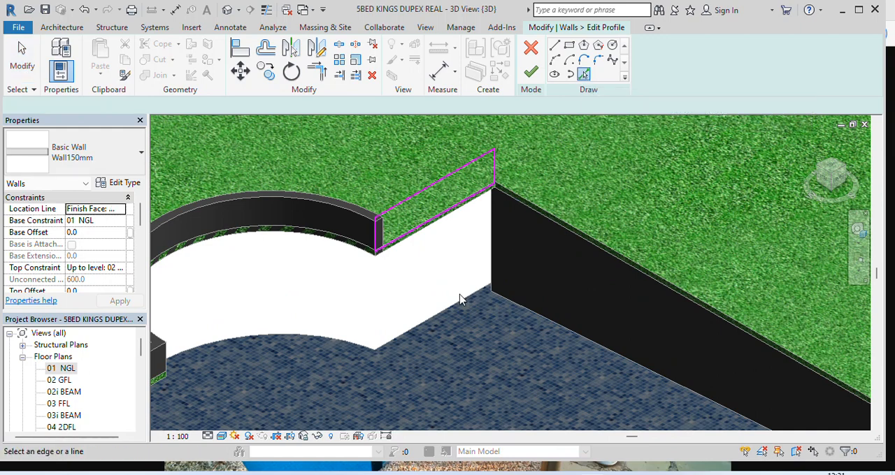
click(458, 308)
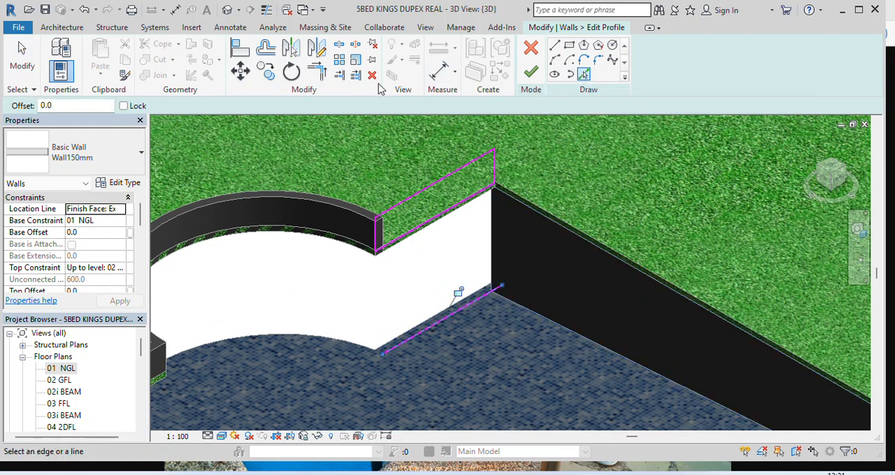
click(322, 74)
click(493, 173)
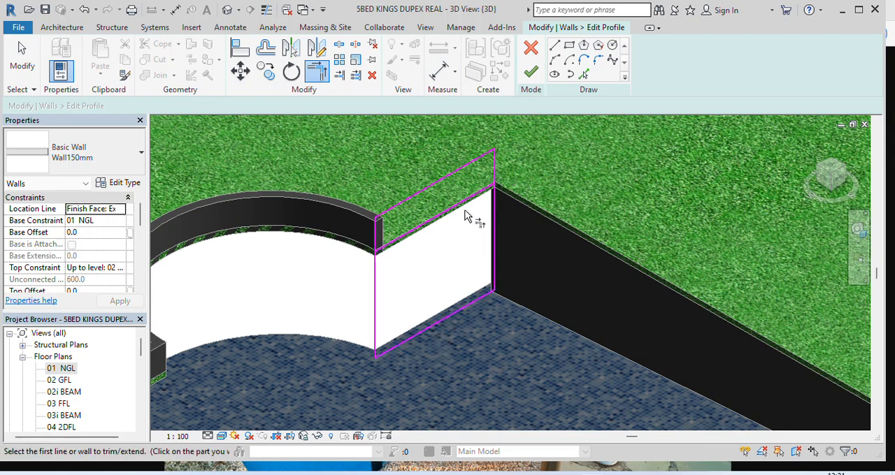
Delete the short end wall profile's original top line, trim the vertical lines to the lawn-level line and finish the profile
click(19, 69)
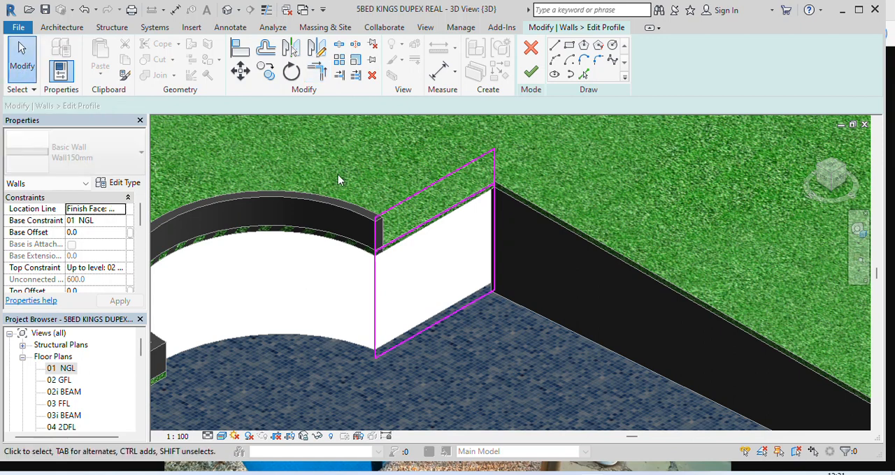
click(431, 189)
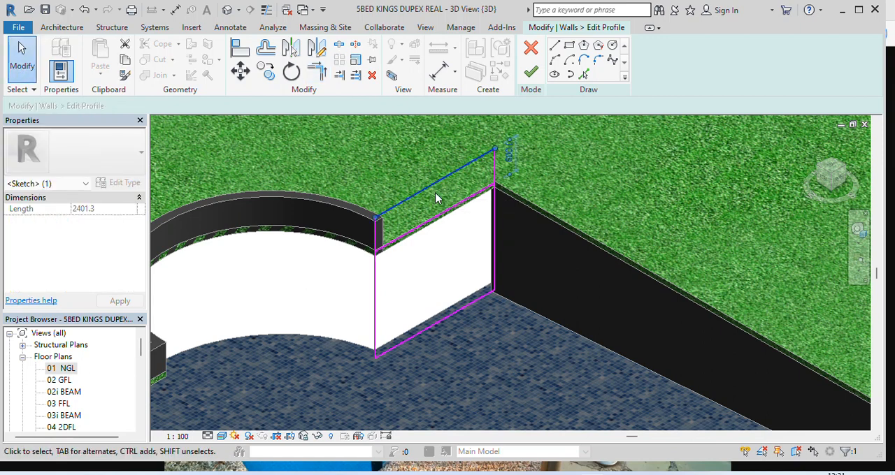
click(318, 70)
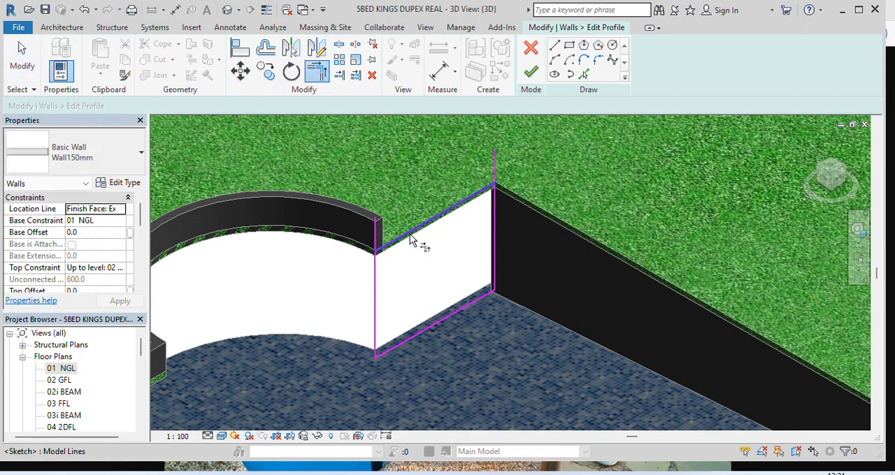
click(464, 201)
click(496, 228)
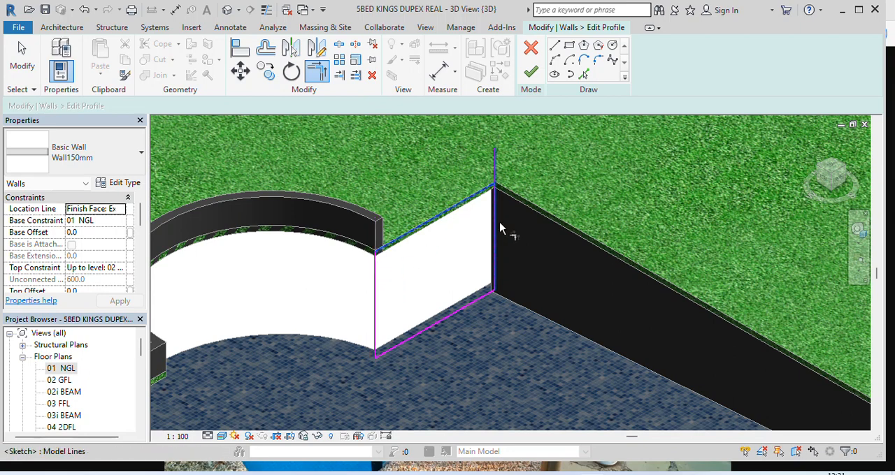
click(531, 88)
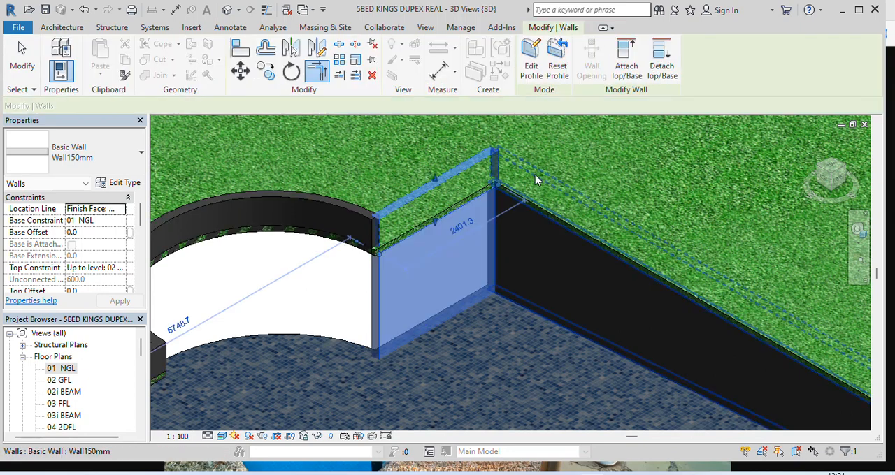
click(22, 68)
Open the profile of the other short end wall, on the opposite side of the circular end, for editing
scroll(377, 174, down, 5)
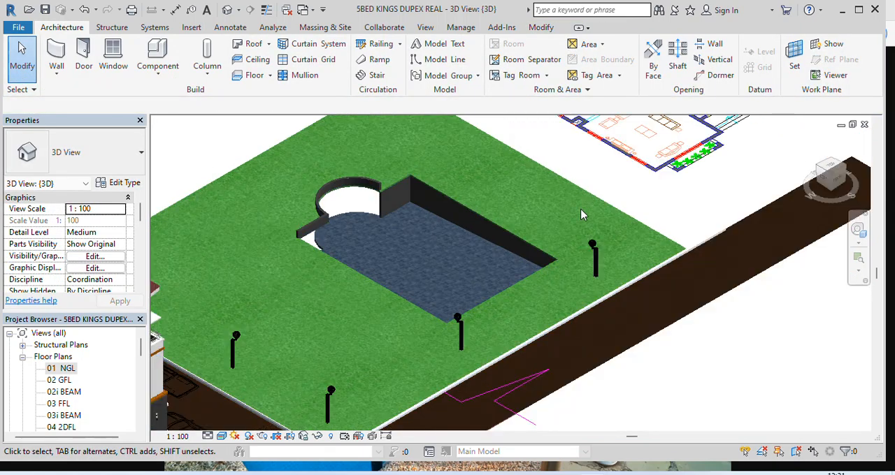
scroll(330, 245, up, 1)
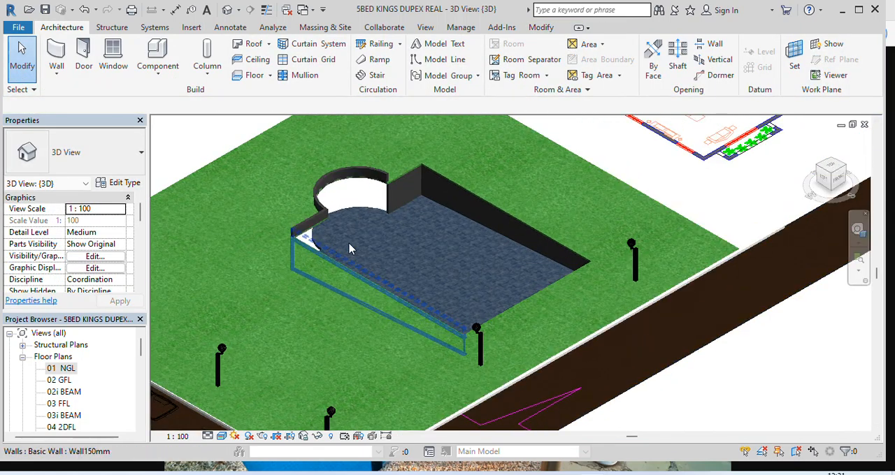
click(848, 168)
scroll(510, 256, up, 4)
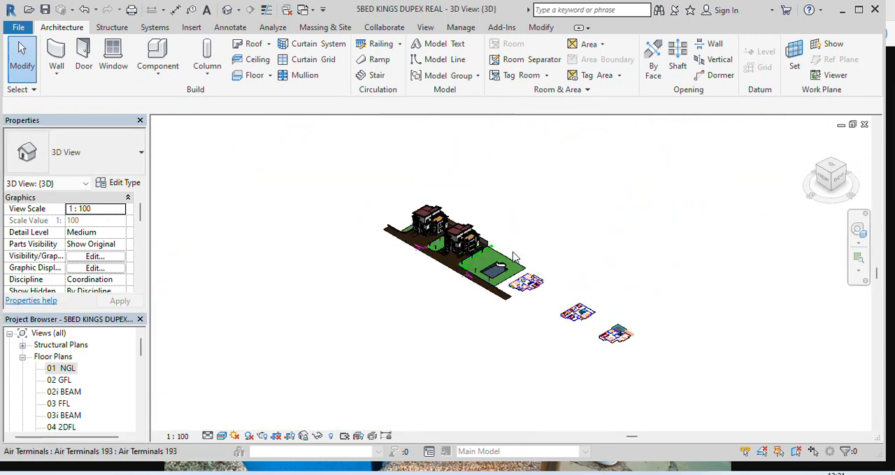
scroll(490, 290, up, 8)
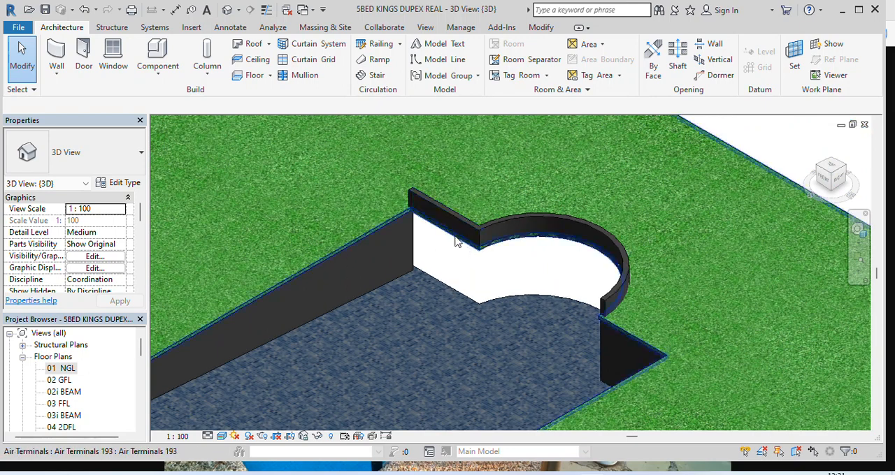
click(458, 222)
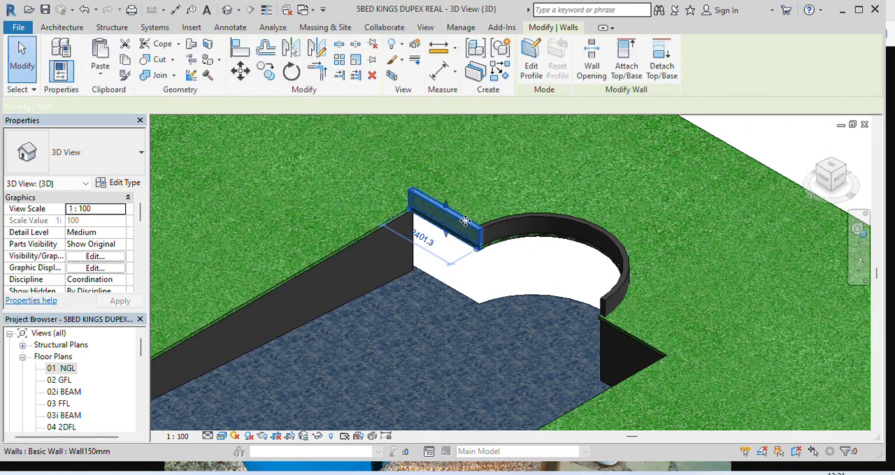
click(532, 68)
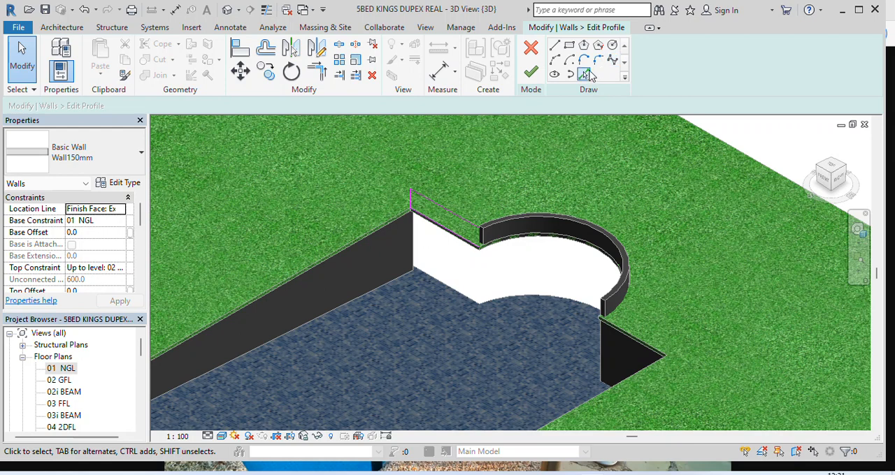
Add the slab floor's edge to the other short wall's profile and extend both vertical lines down to form corners with it
scroll(447, 287, up, 2)
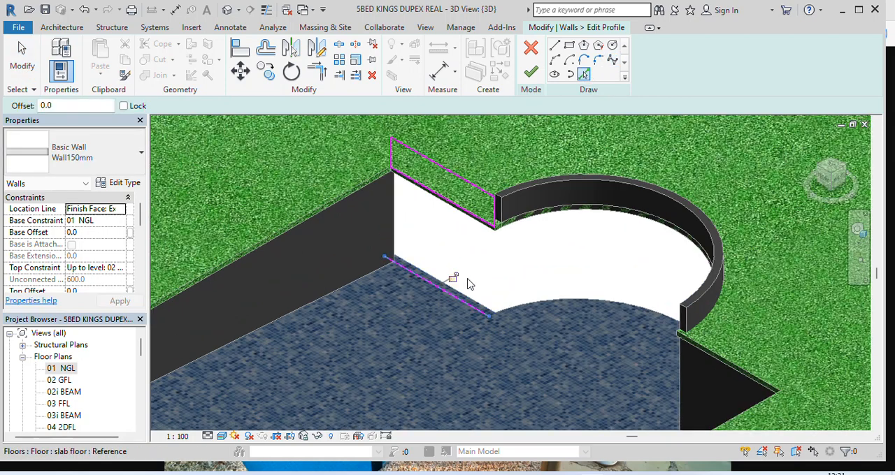
click(321, 75)
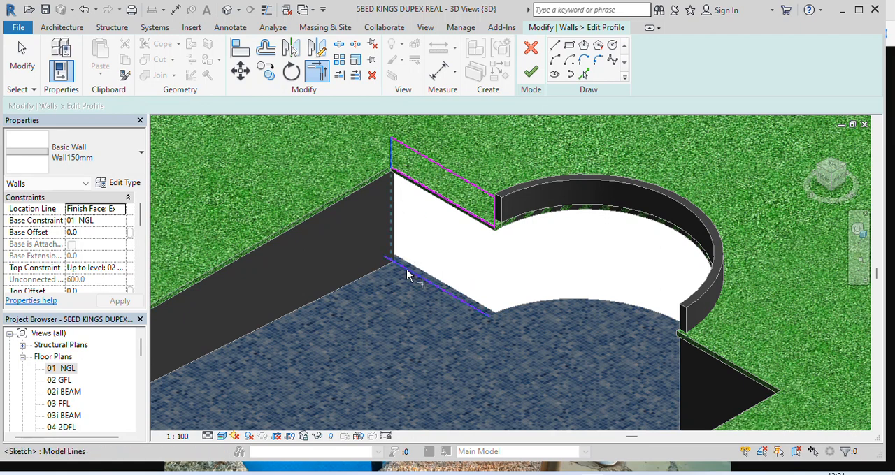
click(495, 218)
click(448, 290)
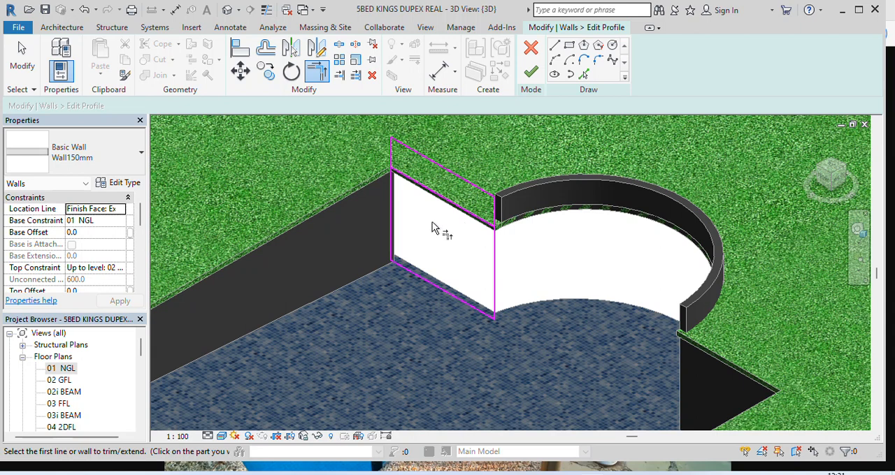
key(Escape)
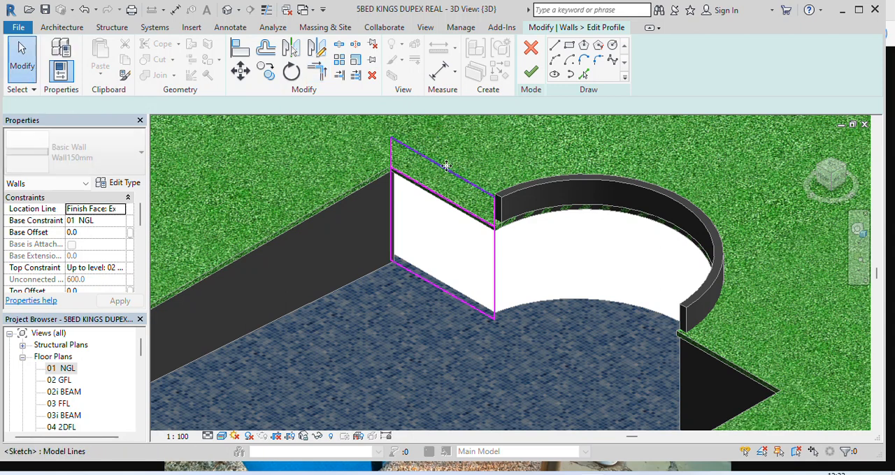
Delete the other short wall profile's original top line, trim the vertical lines to the lawn-level line and finish the profile
click(446, 166)
key(Delete)
click(317, 70)
click(393, 201)
click(419, 185)
click(465, 214)
click(496, 259)
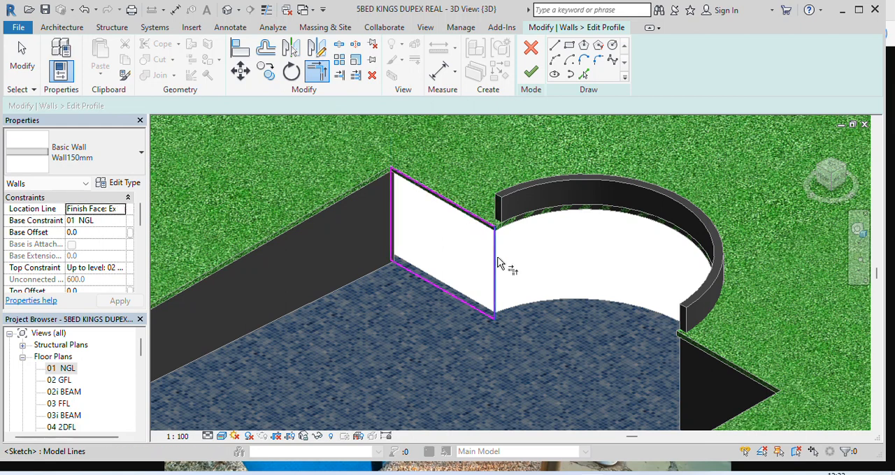
click(531, 72)
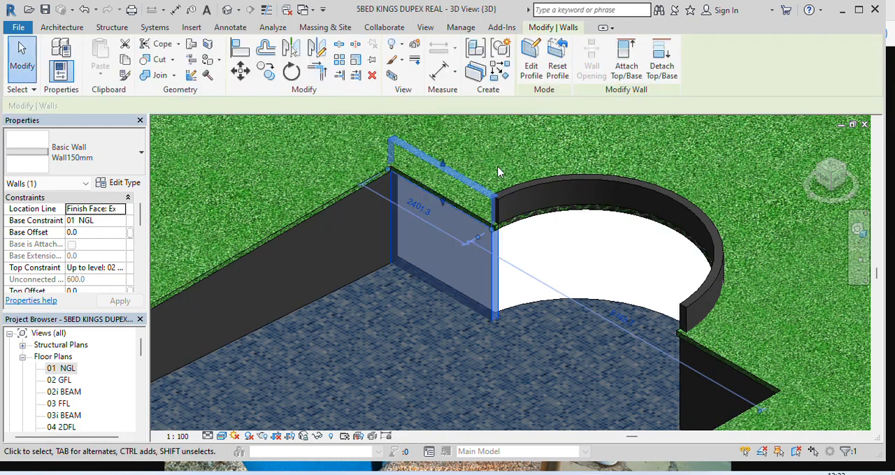
click(21, 60)
Stretch the curved wall's base down to the slab floor, offset about -1941, and lower its top to the lawn edge, offset about -722
scroll(362, 205, down, 3)
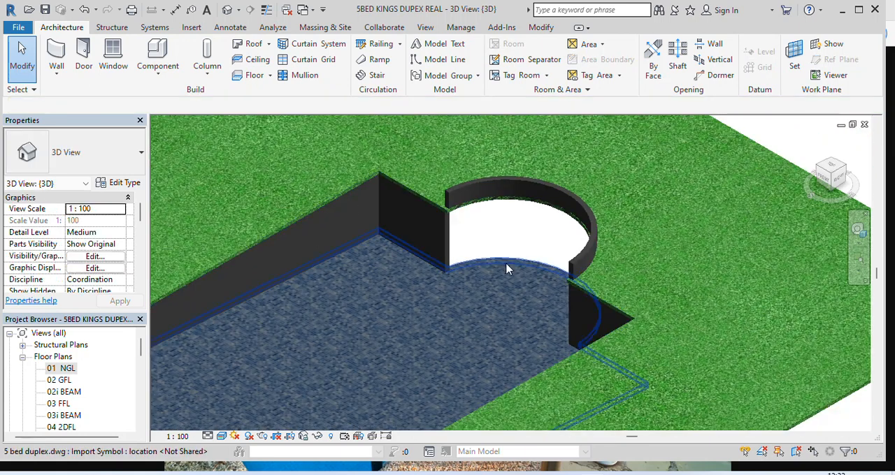
scroll(552, 218, up, 2)
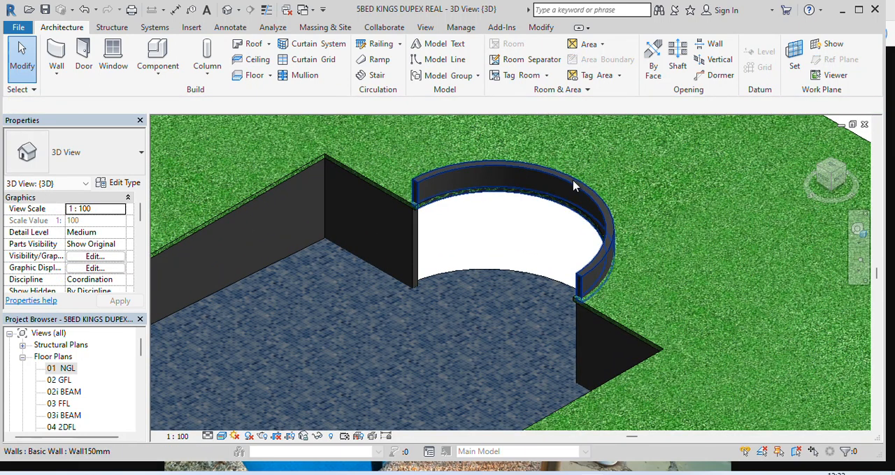
click(575, 185)
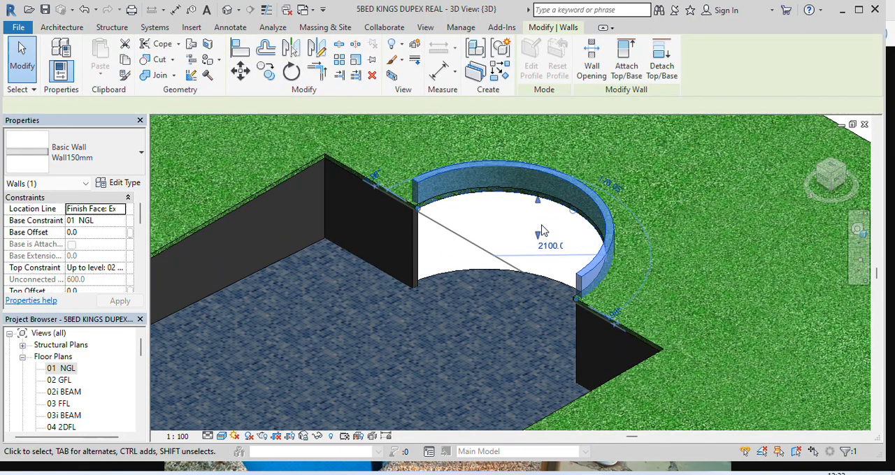
drag(537, 236, 540, 319)
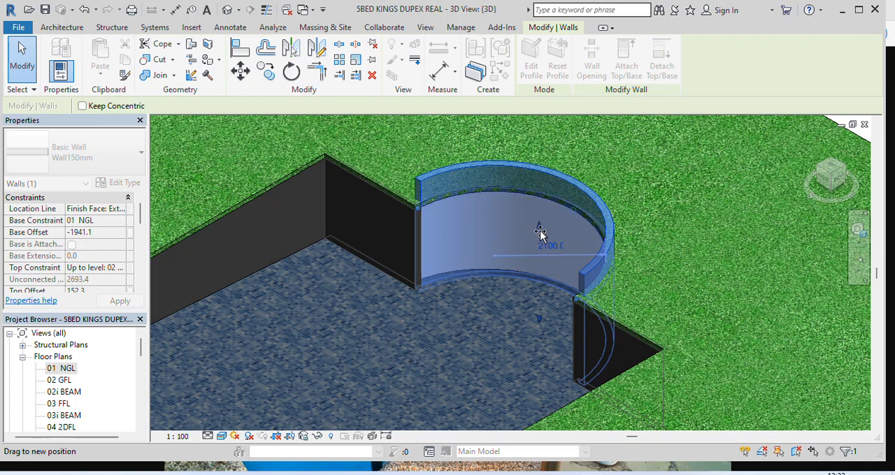
drag(540, 232, 540, 234)
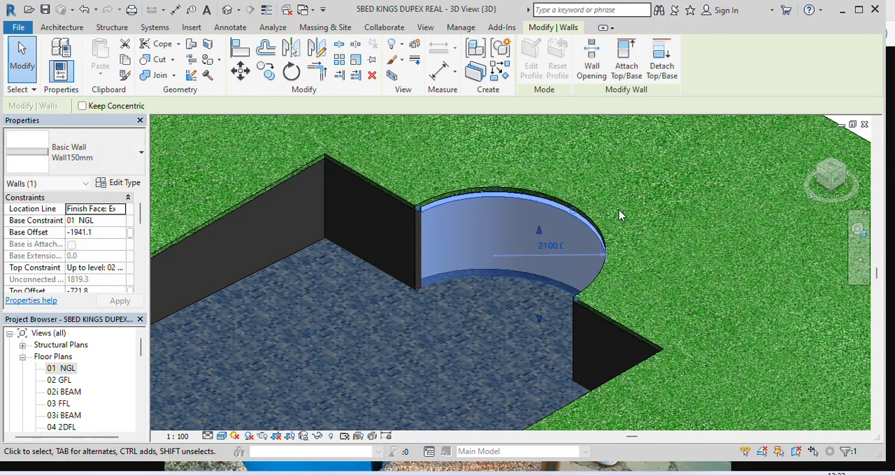
Raise the curved wall's top to the top edge of the adjoining short wall, top offset about -586, and deselect it
scroll(440, 217, up, 5)
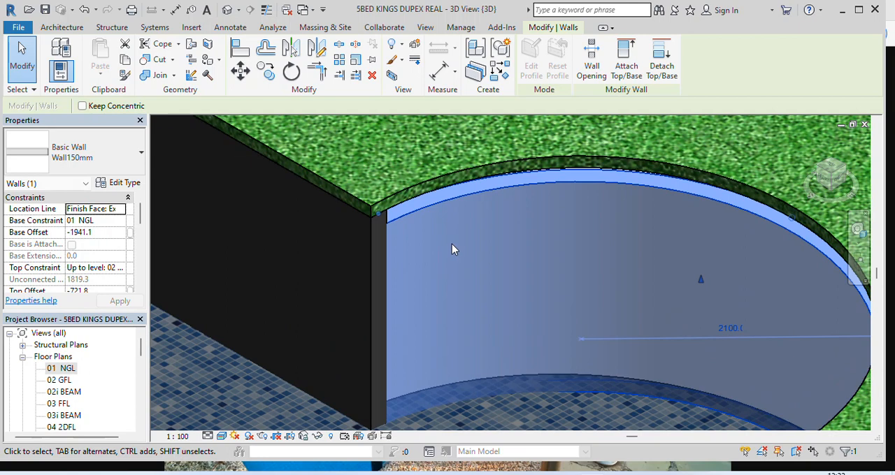
scroll(394, 249, up, 3)
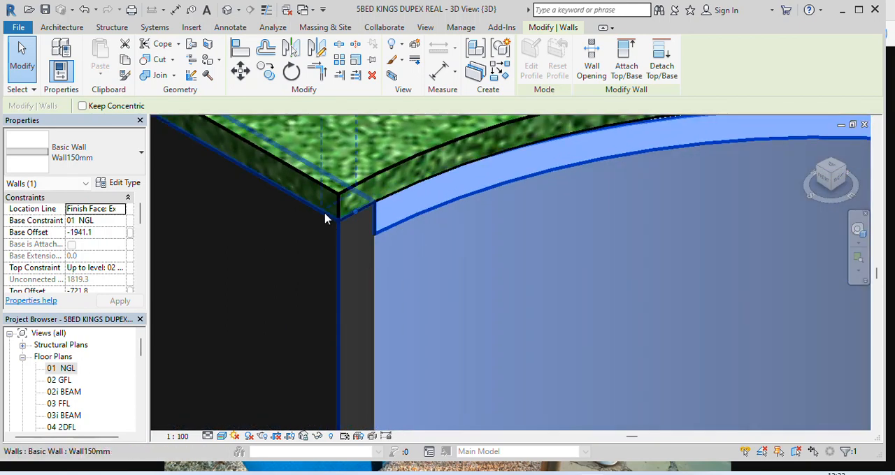
scroll(329, 217, down, 5)
drag(579, 263, 579, 248)
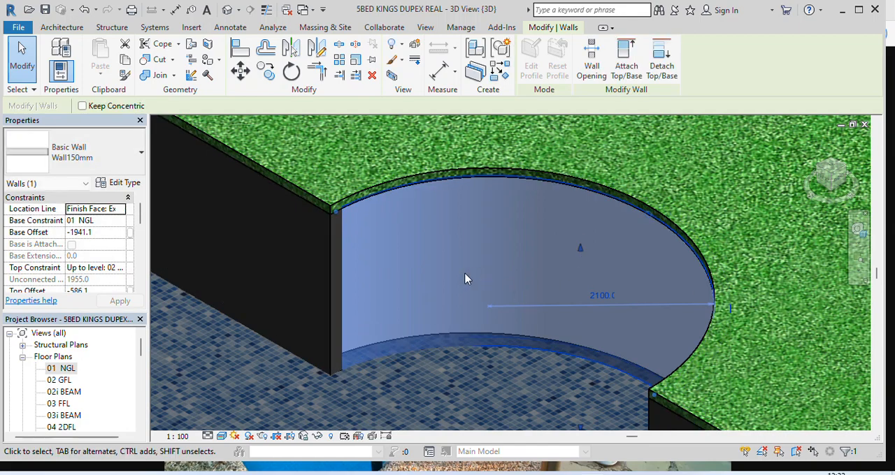
scroll(468, 251, down, 5)
scroll(467, 237, down, 2)
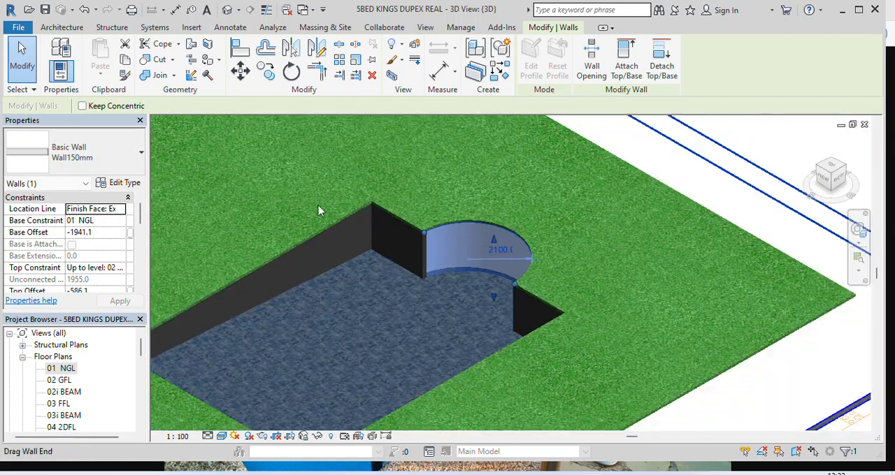
click(21, 62)
Inspect the pool's walls and slab floor in the 3D view from the current side and from another corner
scroll(524, 210, down, 3)
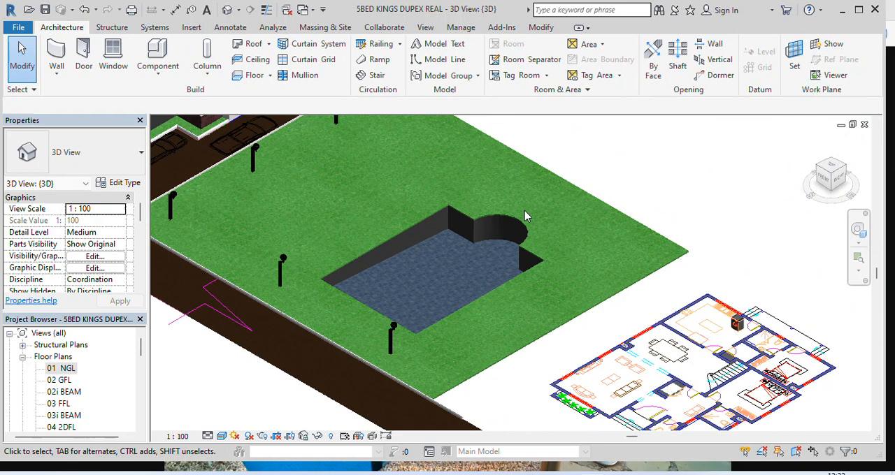
scroll(451, 267, up, 1)
scroll(451, 273, up, 1)
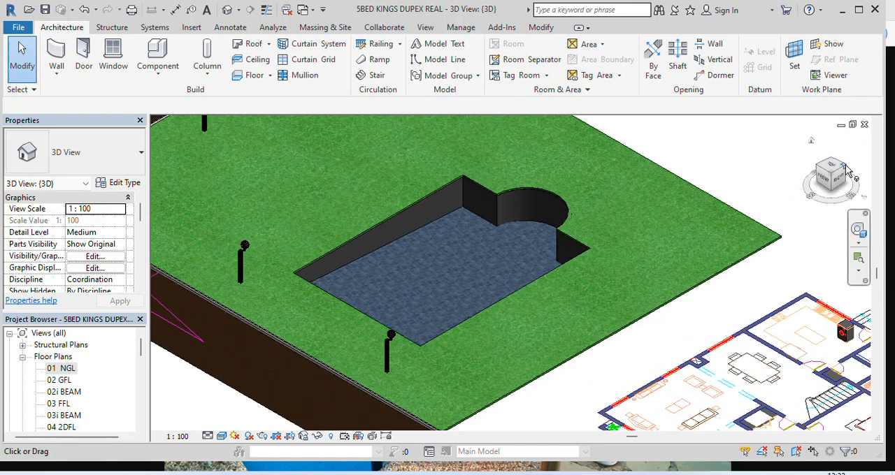
scroll(629, 283, down, 6)
scroll(569, 276, up, 8)
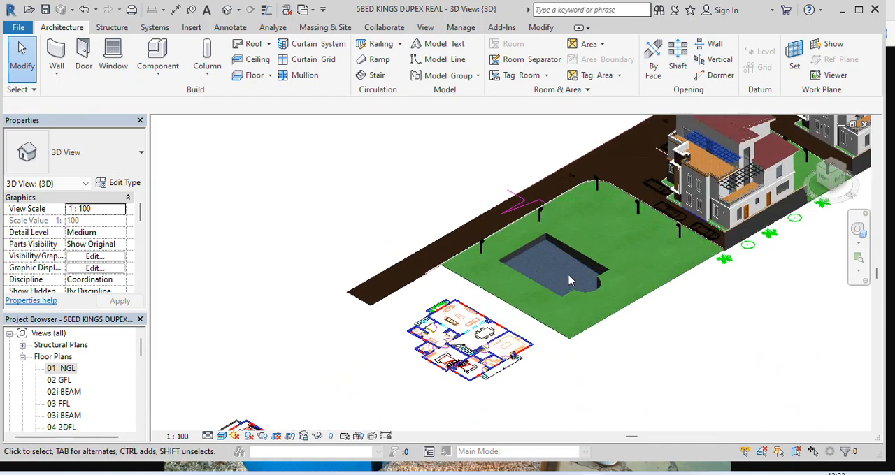
scroll(533, 269, down, 5)
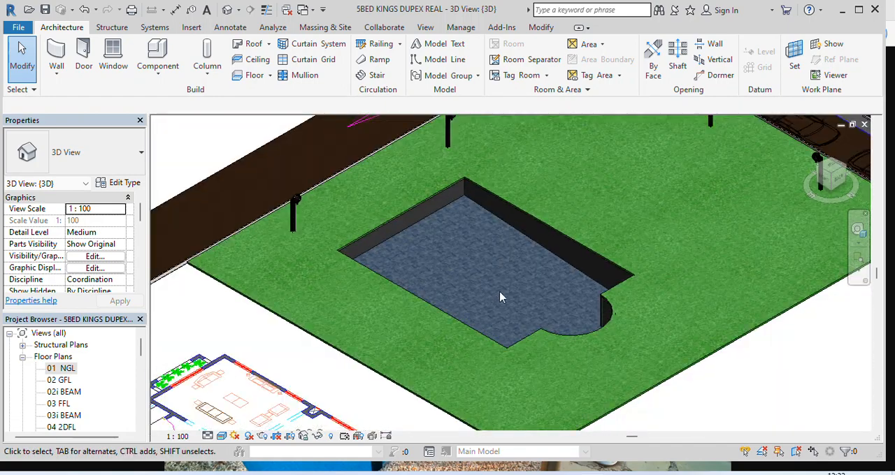
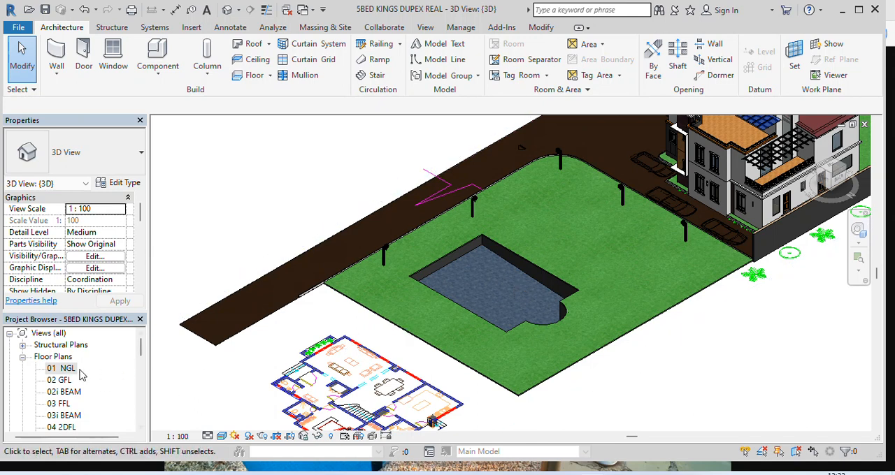
In the 01 NGL floor plan, start an in-place model in the Air Terminals category and accept the default name
double_click(67, 369)
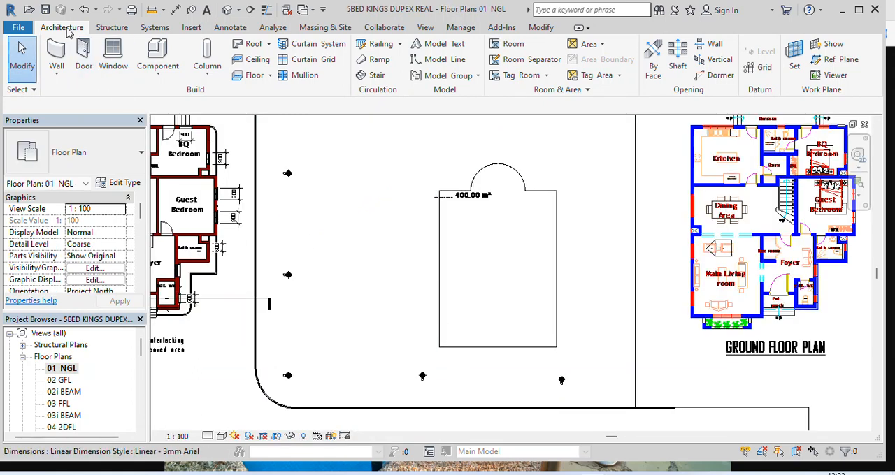
click(164, 75)
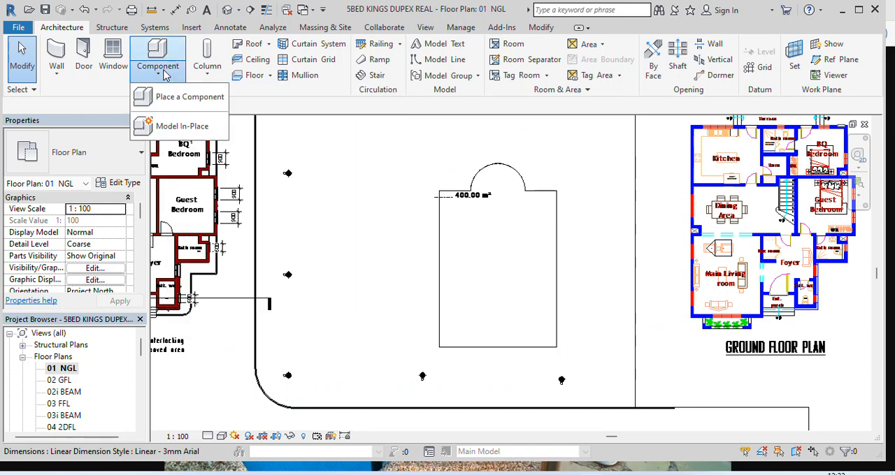
click(186, 128)
click(457, 383)
click(446, 261)
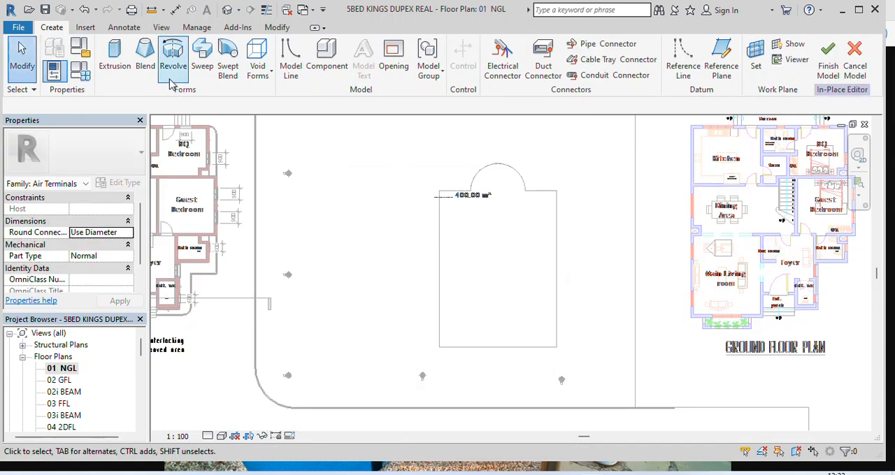
Start an extrusion and pick the pool outline's short edge left of the arc and its left long side as sketch lines
click(115, 59)
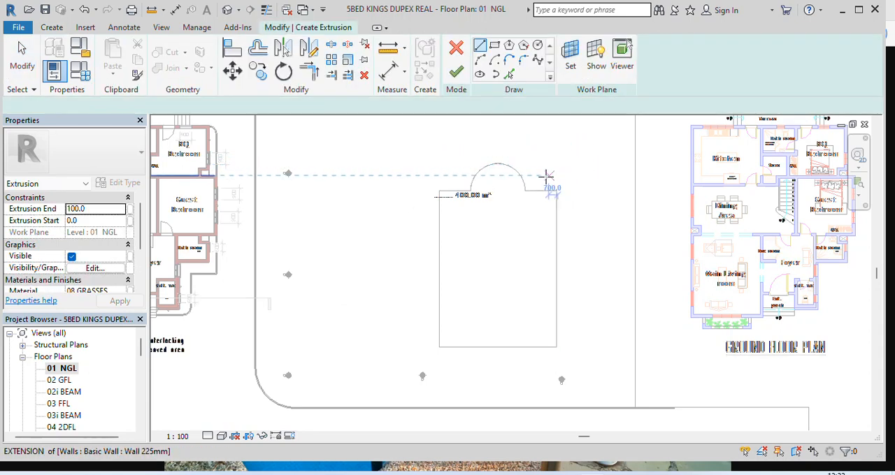
scroll(547, 175, up, 2)
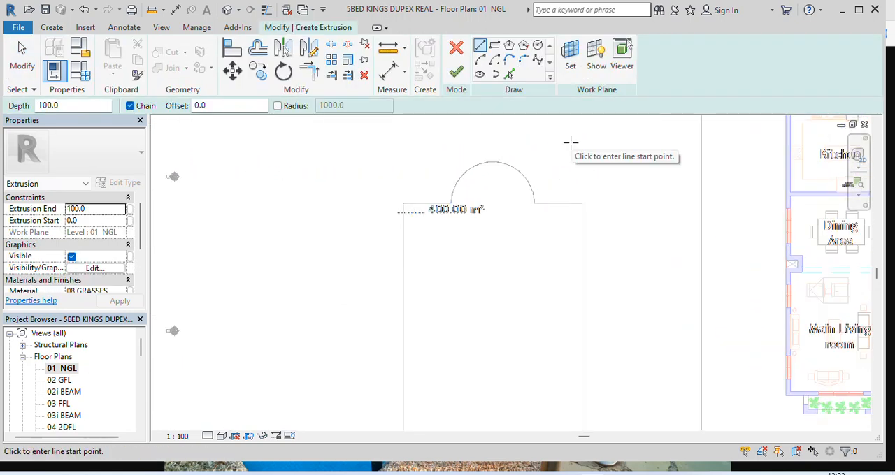
scroll(421, 213, up, 2)
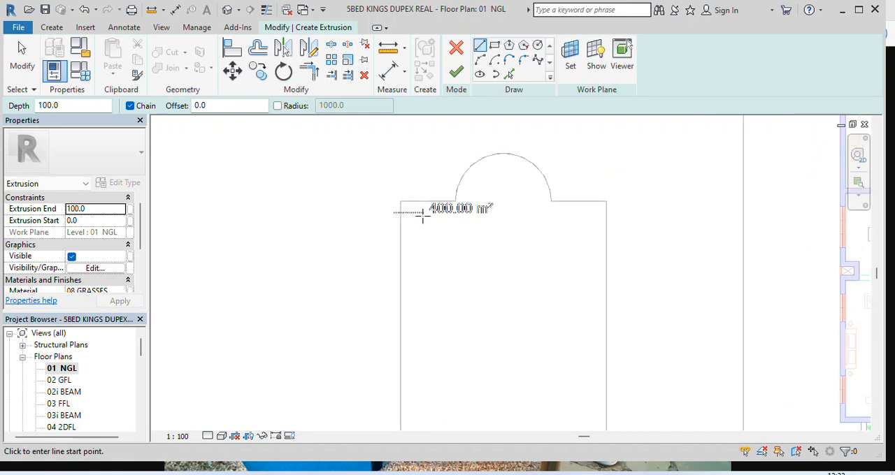
click(508, 74)
scroll(446, 222, up, 1)
scroll(445, 222, up, 1)
click(415, 194)
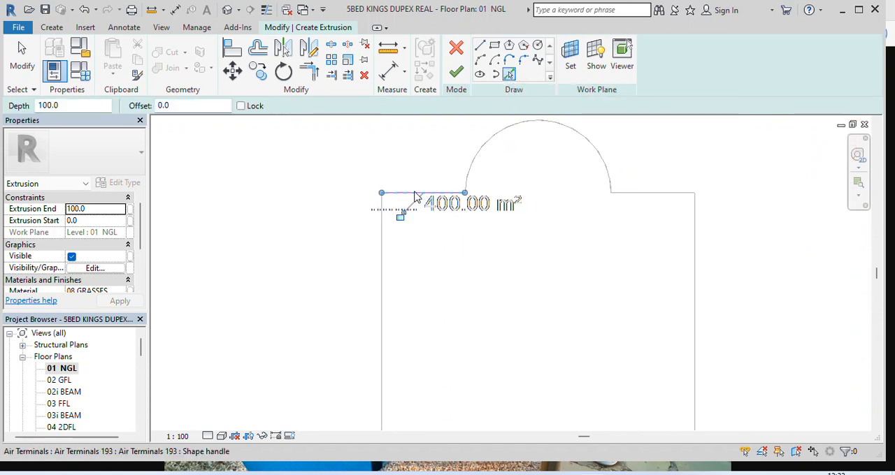
click(384, 277)
scroll(374, 198, down, 4)
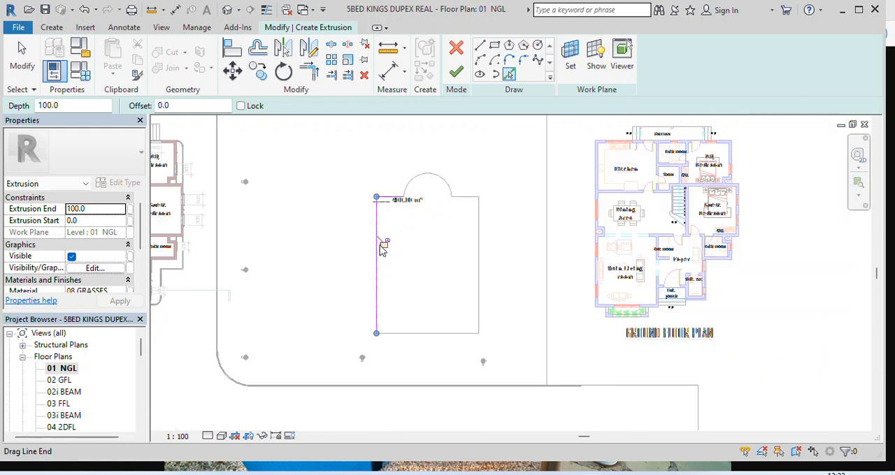
Complete the extrusion sketch by picking the pool's straight end, right long side, short edge right of the arc and the arc itself
scroll(435, 342, up, 3)
click(442, 327)
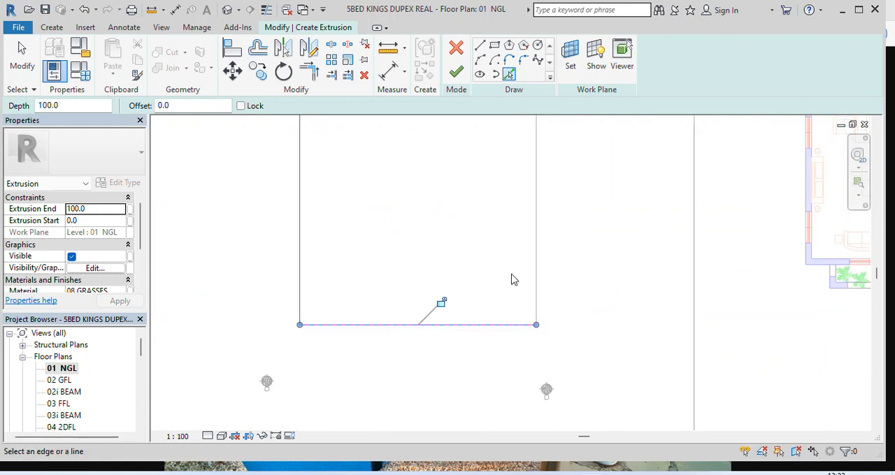
click(535, 277)
scroll(554, 357, down, 3)
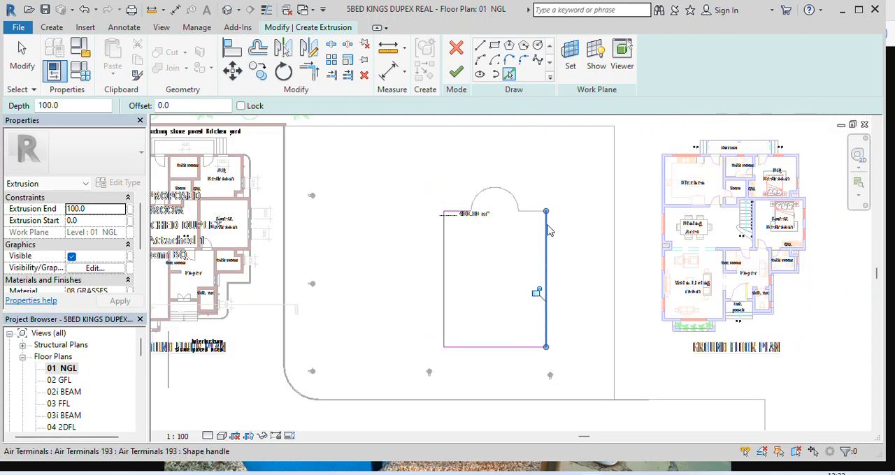
scroll(542, 223, up, 5)
click(525, 219)
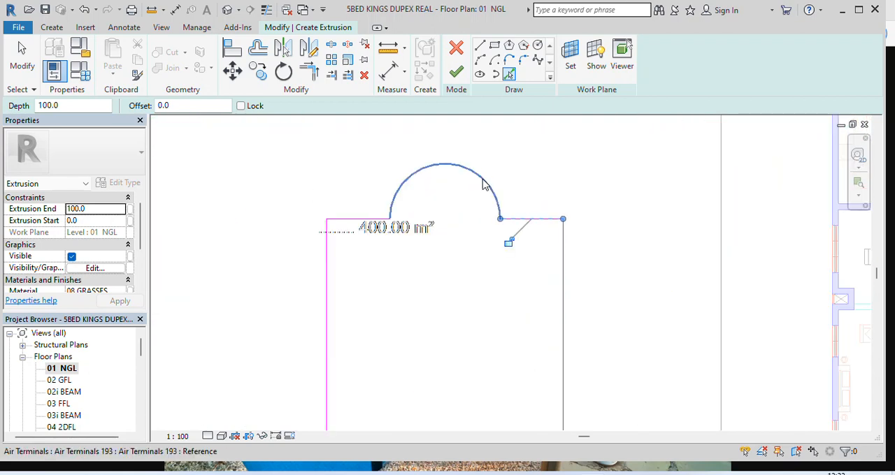
click(483, 183)
scroll(412, 184, down, 4)
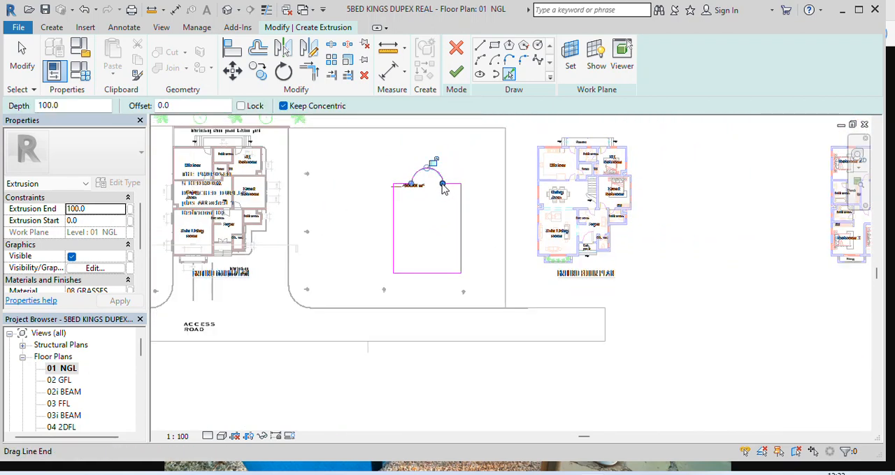
scroll(432, 185, up, 2)
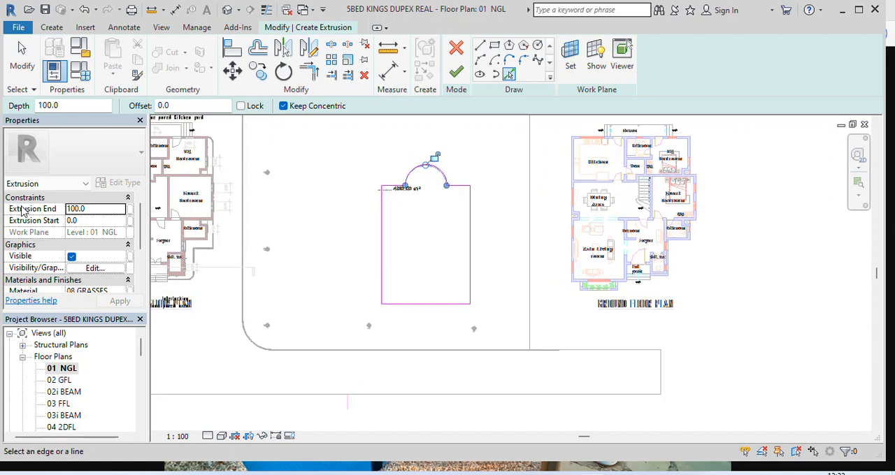
Set the extrusion end to -2000 and assign the 05 water material to the extrusion
click(99, 209)
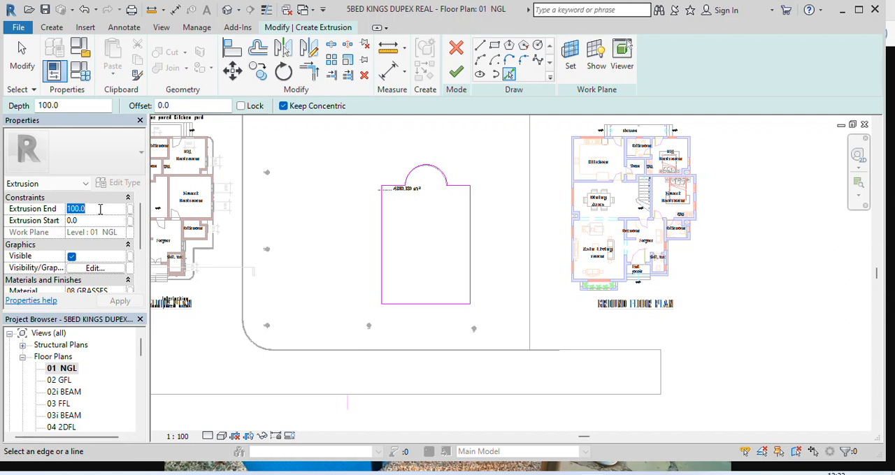
text(-2)
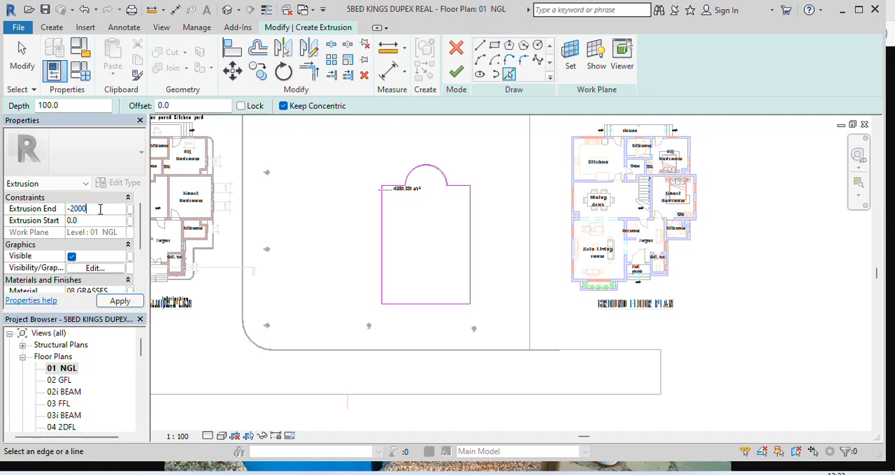
scroll(117, 244, down, 1)
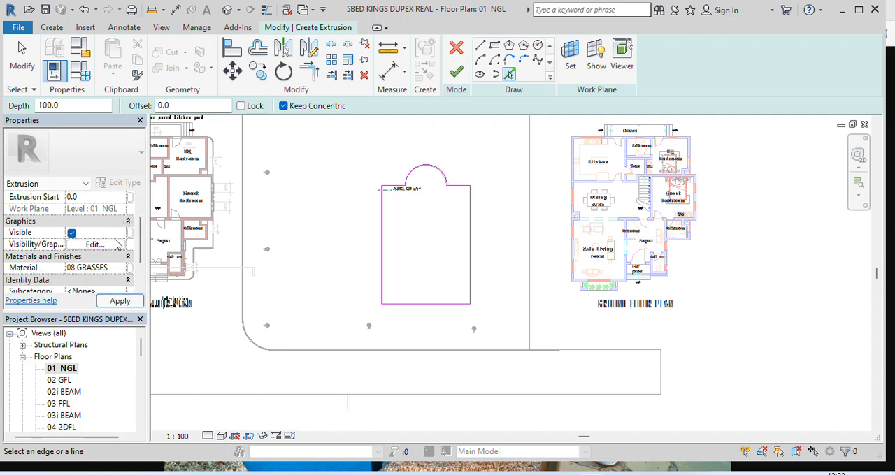
click(98, 272)
click(98, 273)
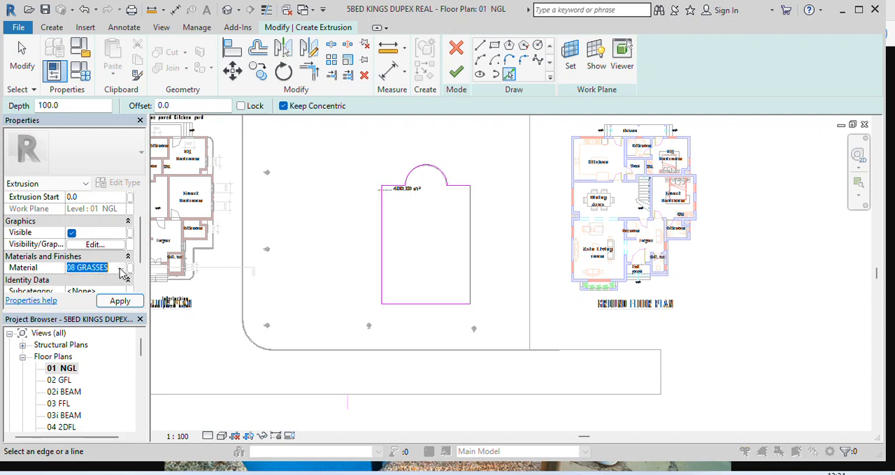
click(125, 271)
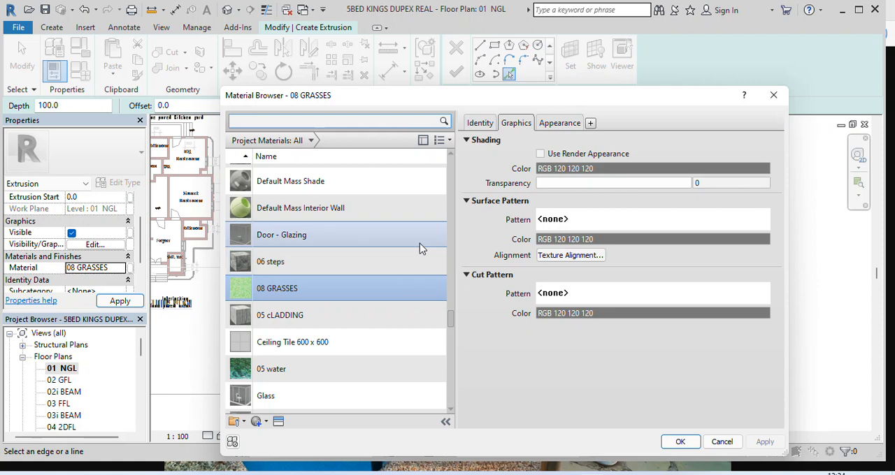
scroll(326, 261, down, 2)
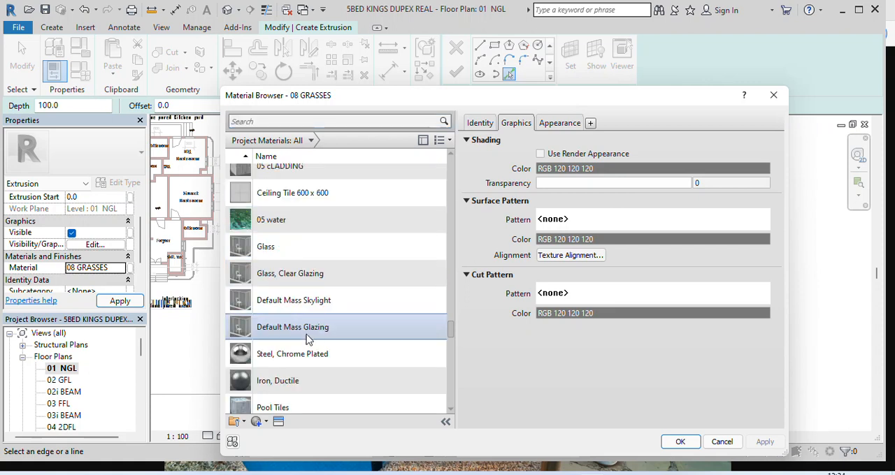
click(283, 221)
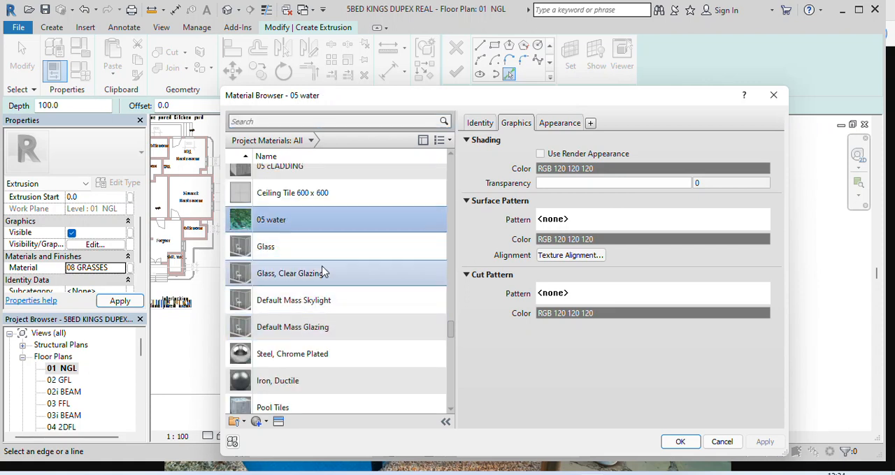
click(680, 442)
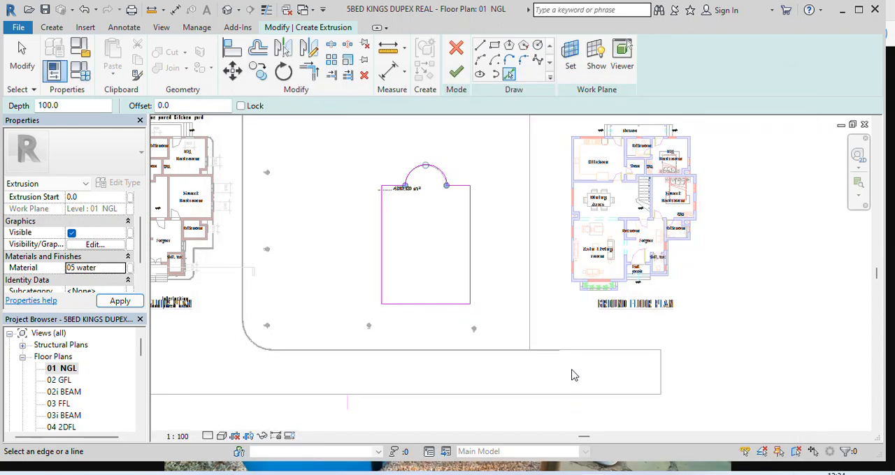
Finish the water extrusion sketch and the in-place model, leaving nothing selected
click(456, 74)
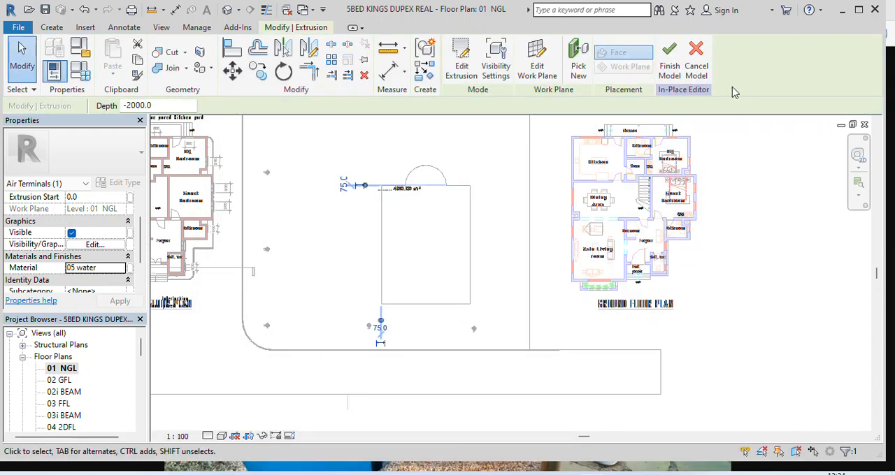
click(669, 59)
click(751, 281)
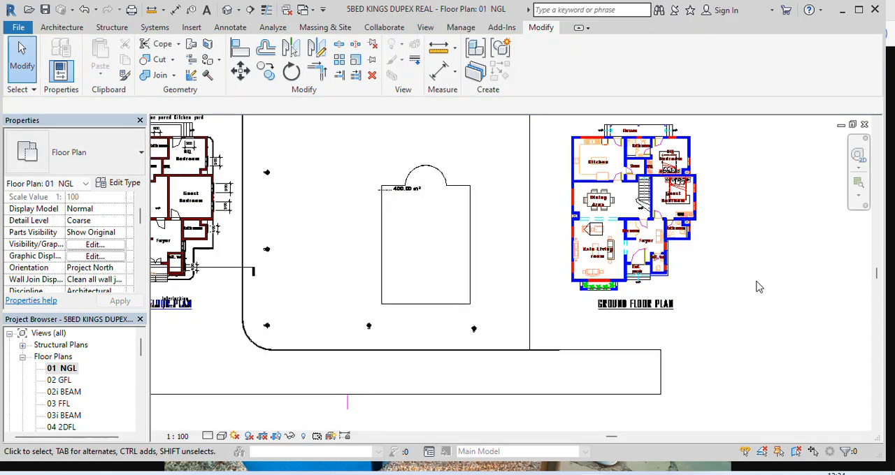
Inspect the water volume against the pool walls and floor in the 3D view, up close and from another angle
click(228, 9)
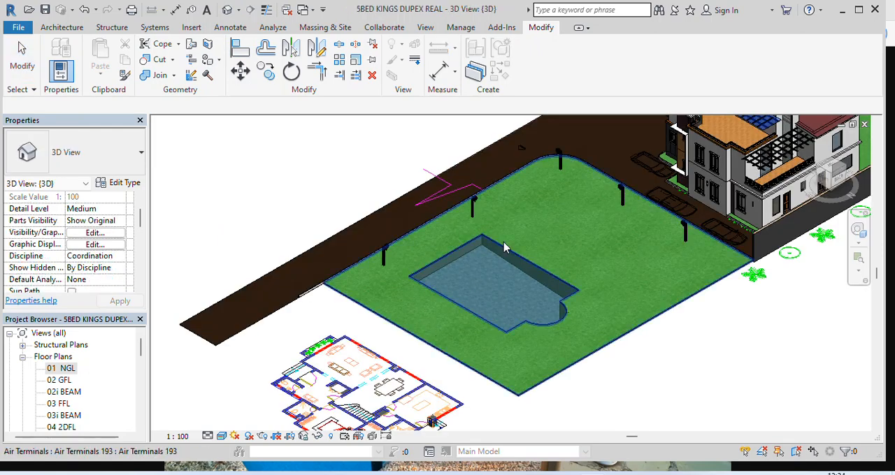
scroll(504, 248, up, 6)
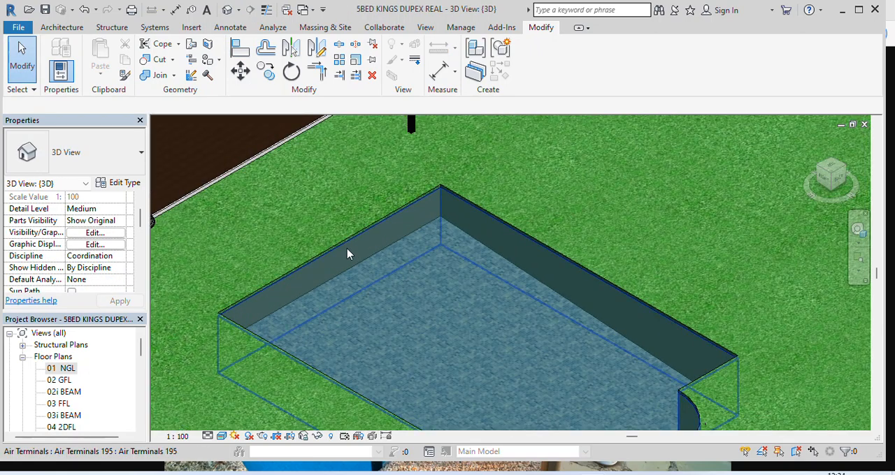
click(344, 253)
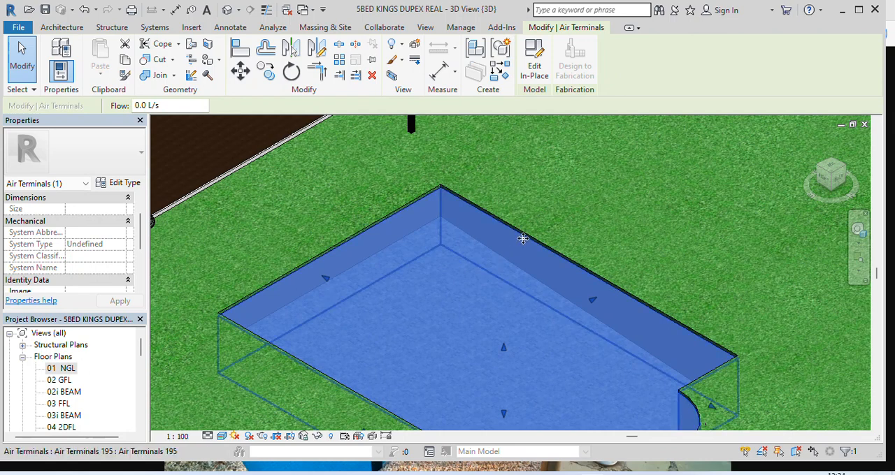
scroll(458, 259, down, 5)
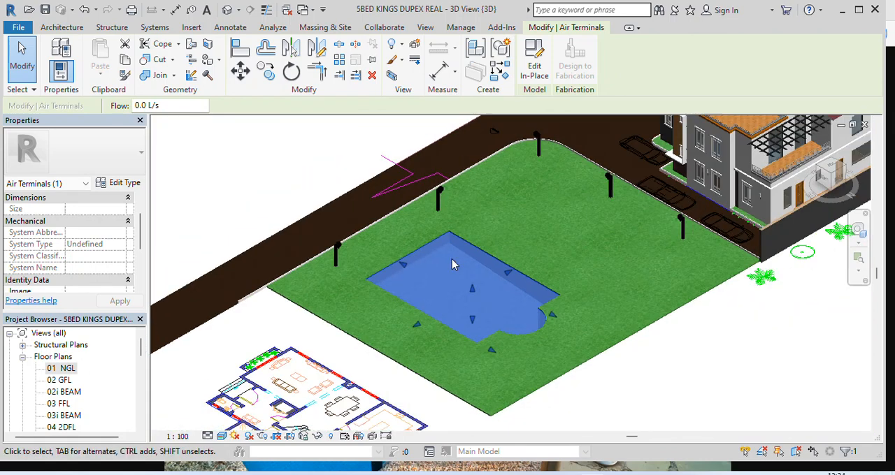
scroll(489, 255, up, 4)
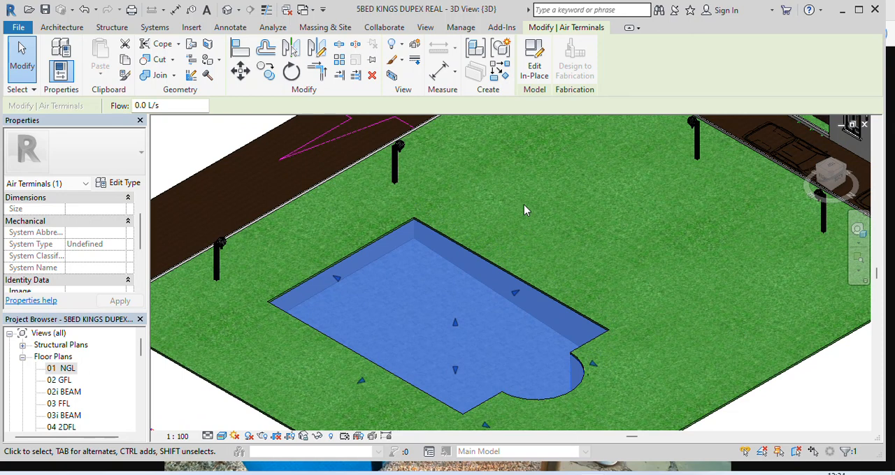
key(Escape)
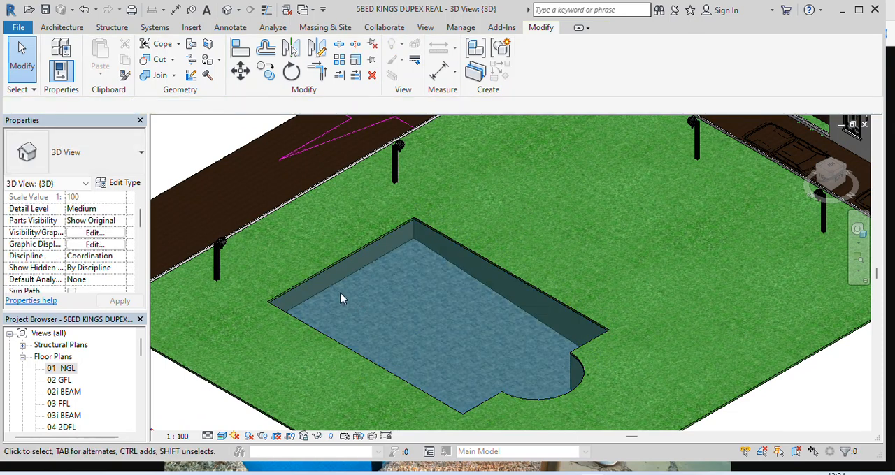
scroll(341, 298, up, 2)
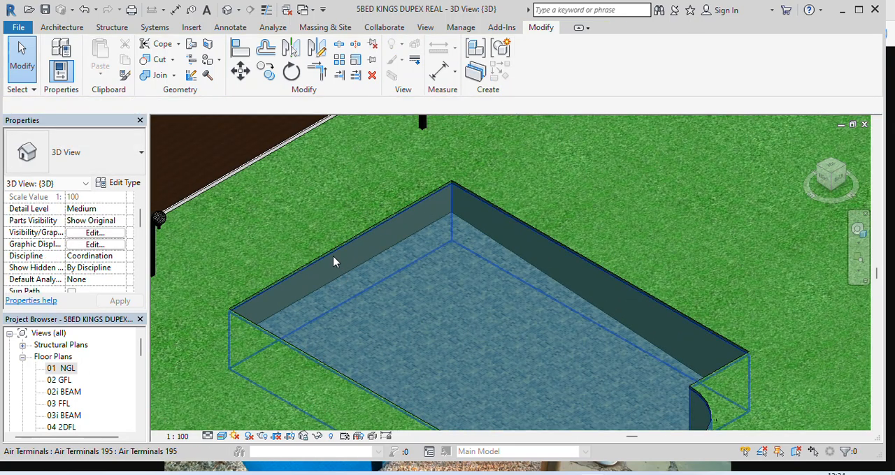
scroll(361, 280, down, 2)
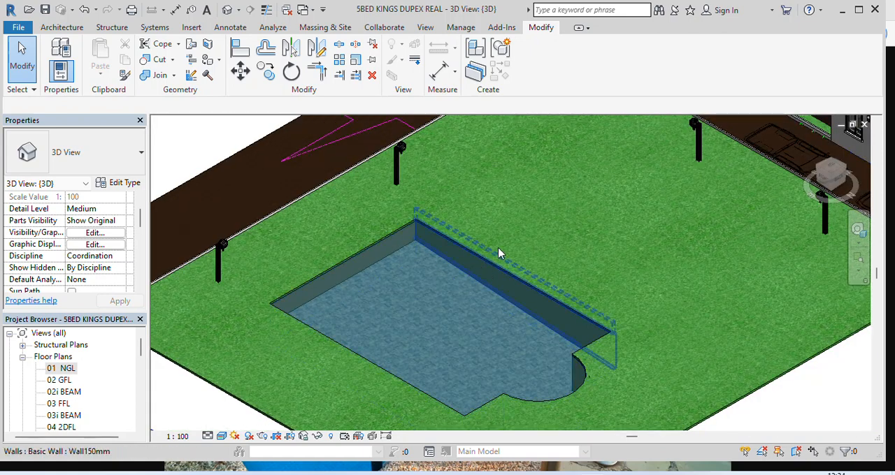
scroll(483, 238, down, 2)
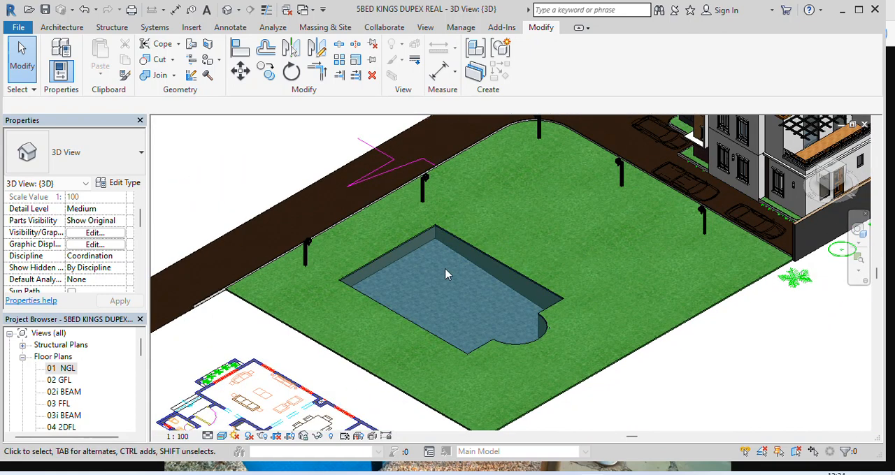
scroll(388, 255, up, 1)
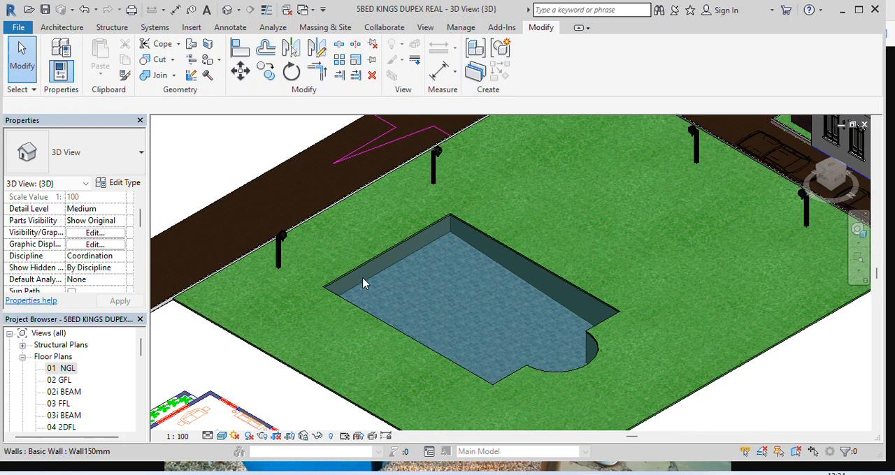
scroll(419, 263, down, 2)
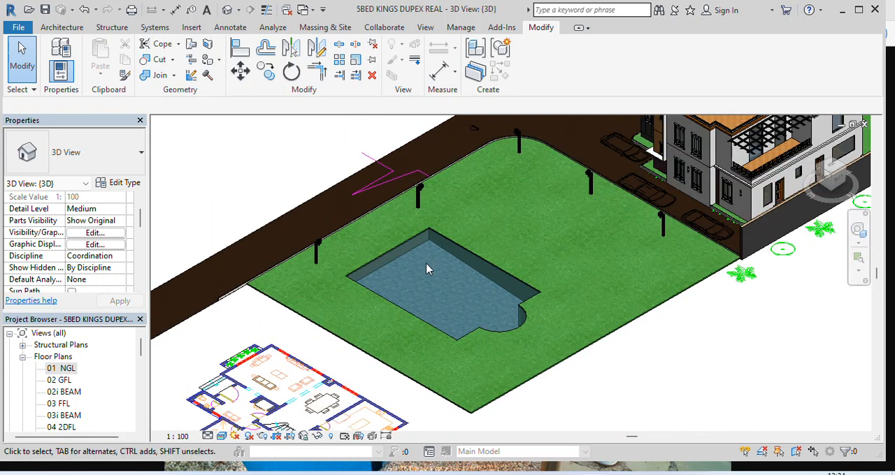
click(825, 183)
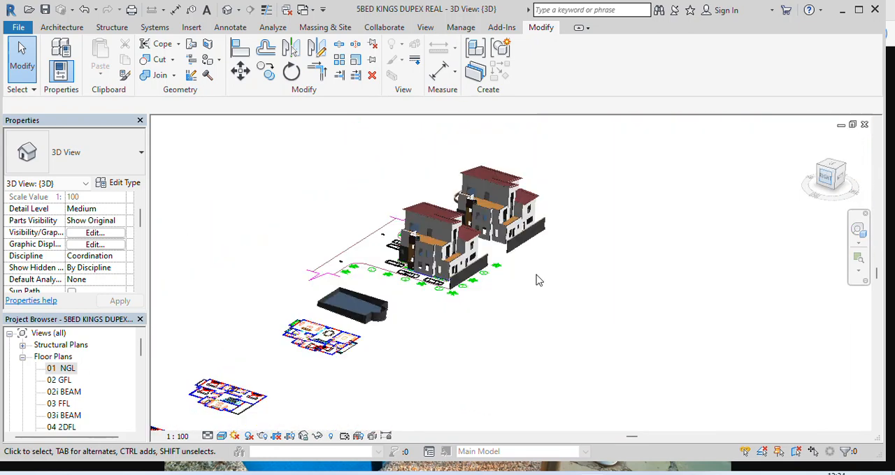
Open the in-place water model for editing from the right side view and start a void extrusion
scroll(469, 297, up, 8)
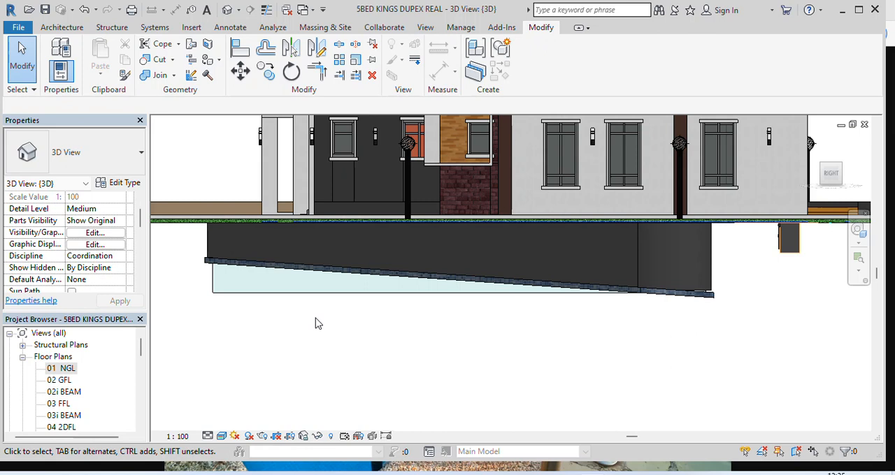
click(283, 297)
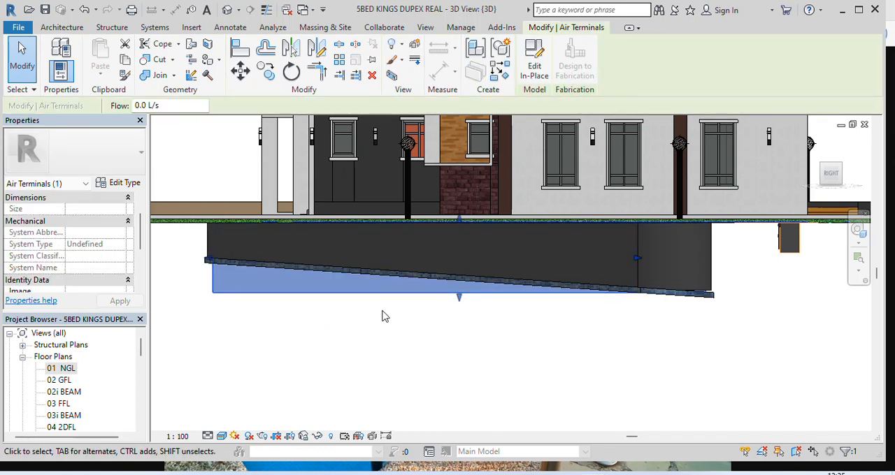
click(534, 67)
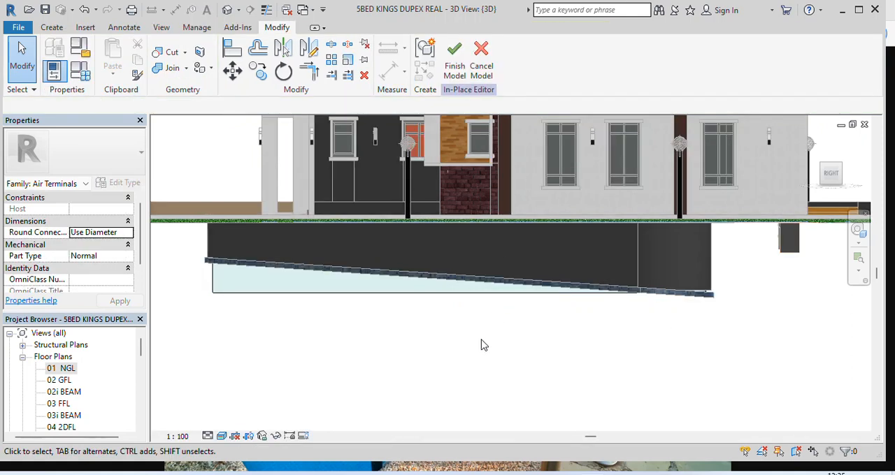
click(51, 28)
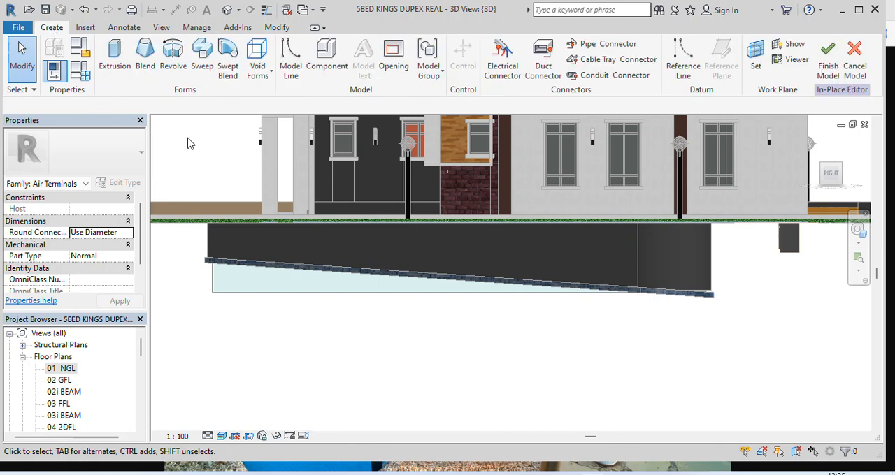
click(259, 56)
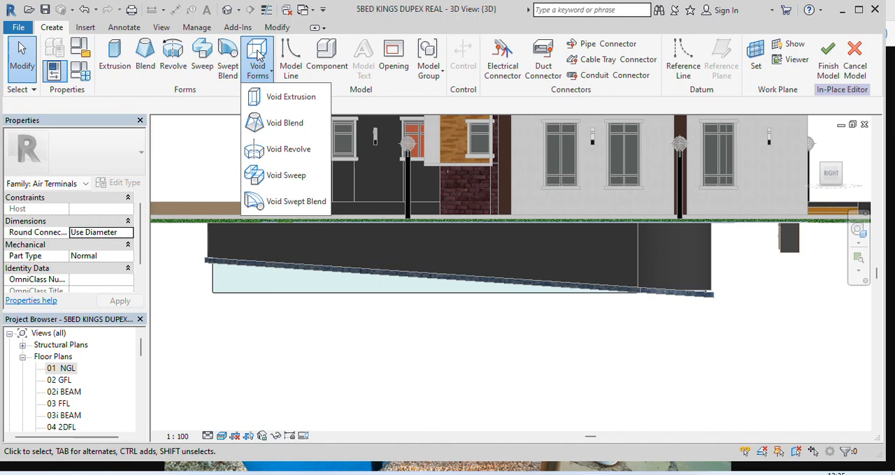
click(291, 97)
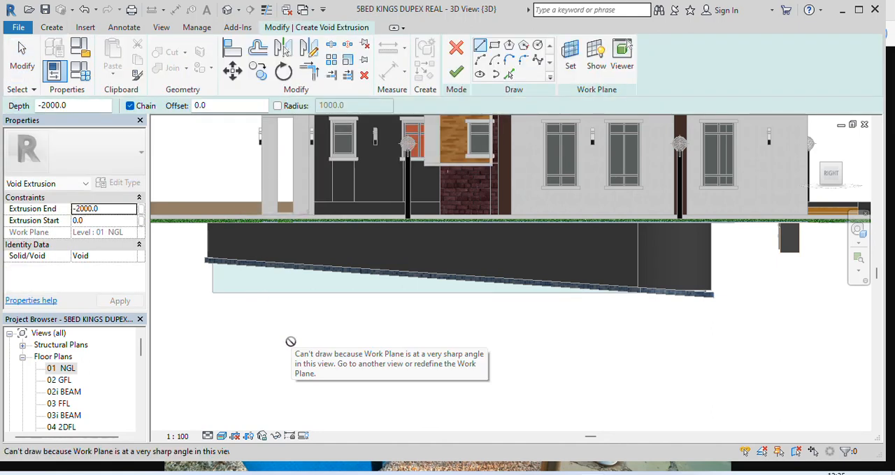
Set the void's work plane by picking the face of the pool's long 150 mm side wall
click(571, 56)
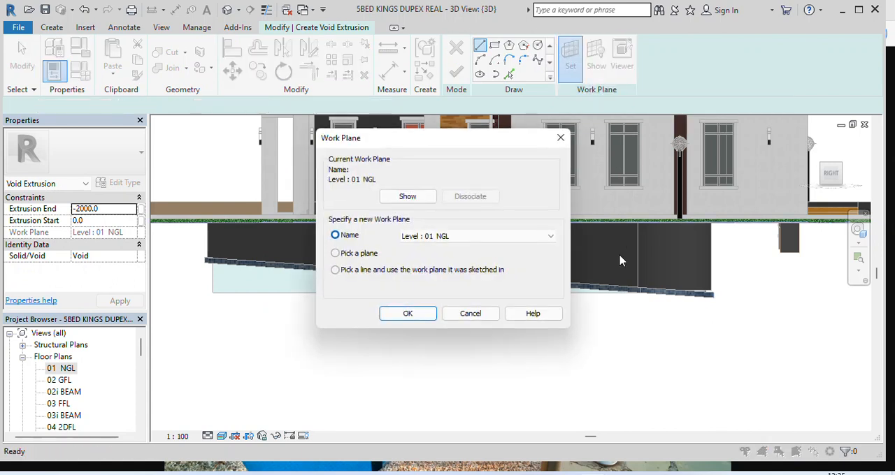
click(336, 254)
click(409, 314)
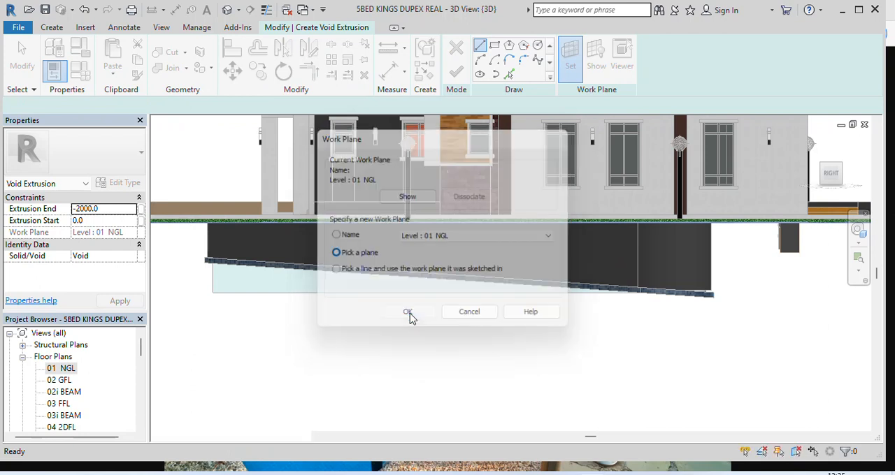
scroll(629, 222, up, 1)
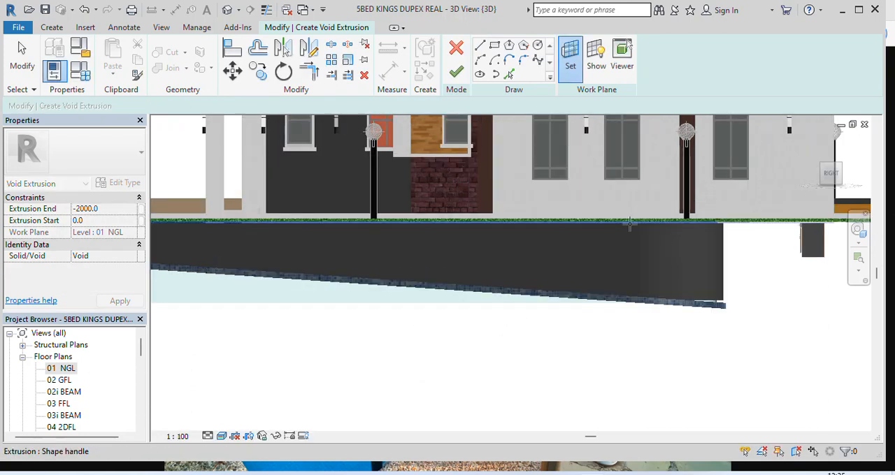
scroll(630, 222, up, 2)
scroll(623, 230, up, 2)
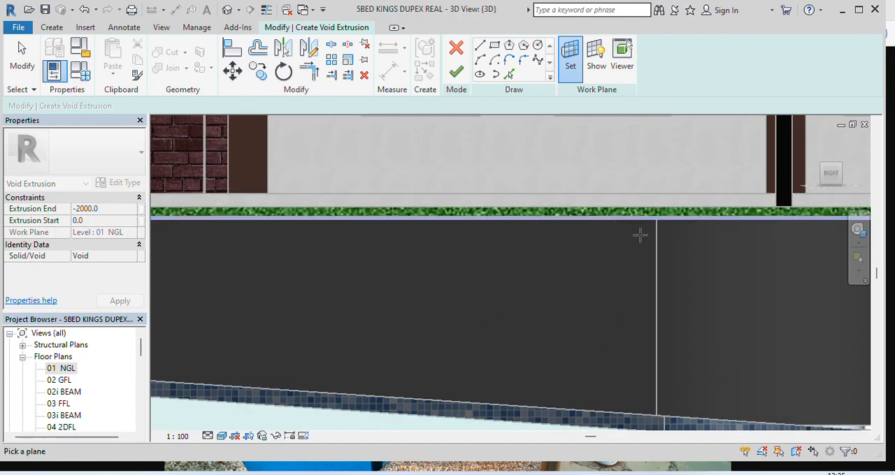
scroll(598, 234, down, 1)
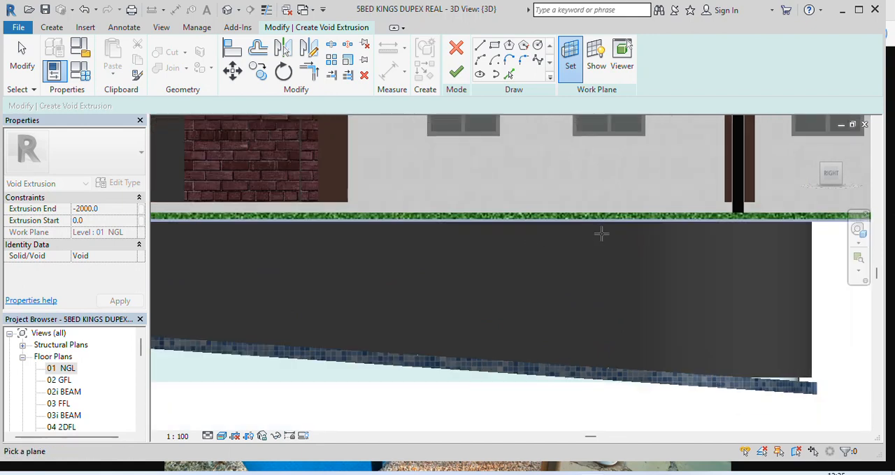
scroll(621, 235, up, 3)
scroll(621, 210, down, 1)
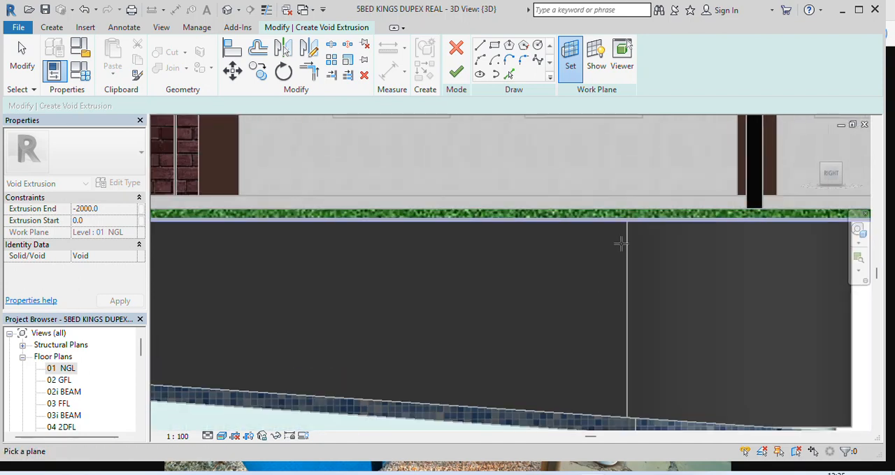
scroll(621, 246, down, 1)
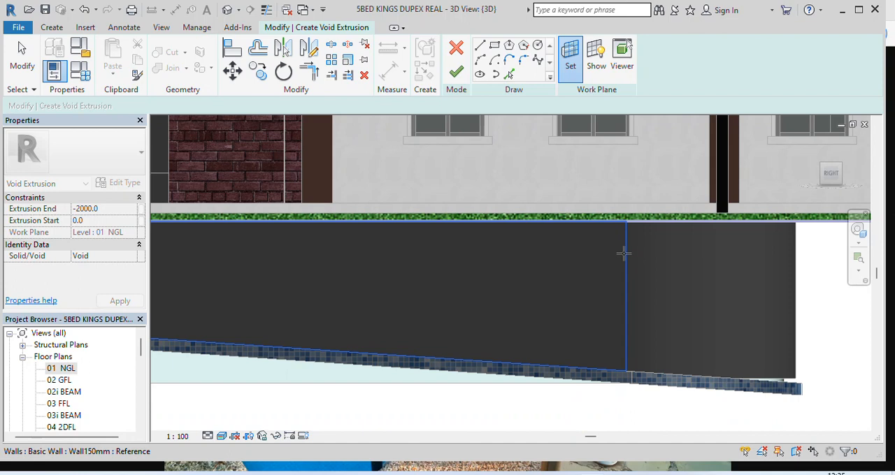
scroll(623, 253, down, 1)
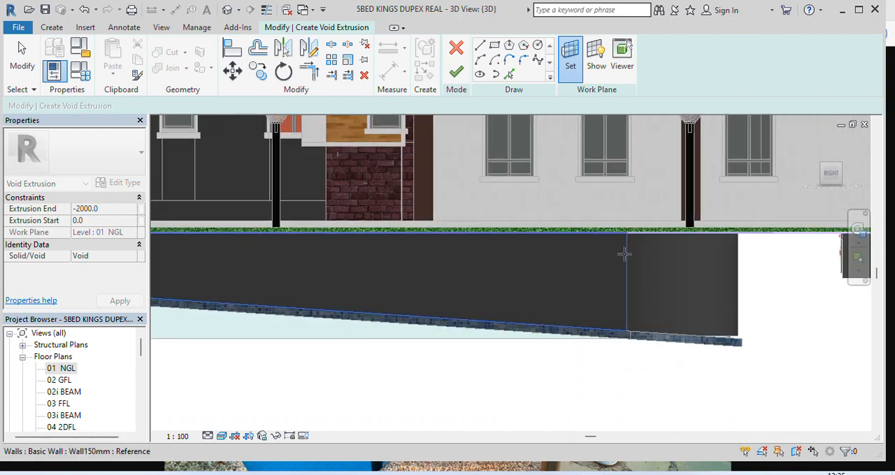
scroll(626, 253, down, 1)
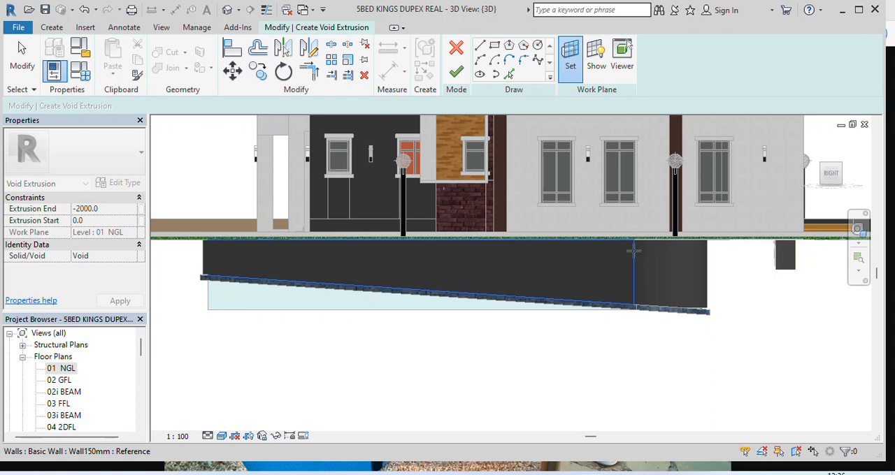
scroll(632, 252, up, 2)
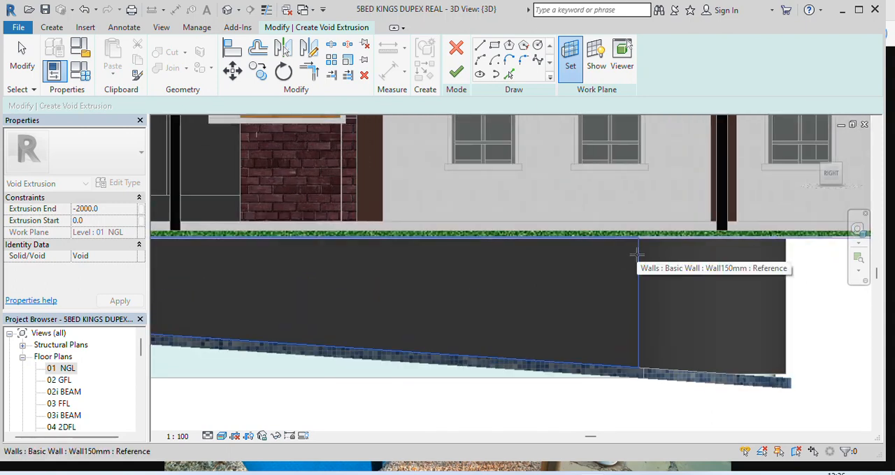
click(637, 255)
Sketch the void profile by picking the water's vertical edge at the shallow end, the slab floor's sloped top edge and the water's bottom edge
scroll(650, 253, down, 3)
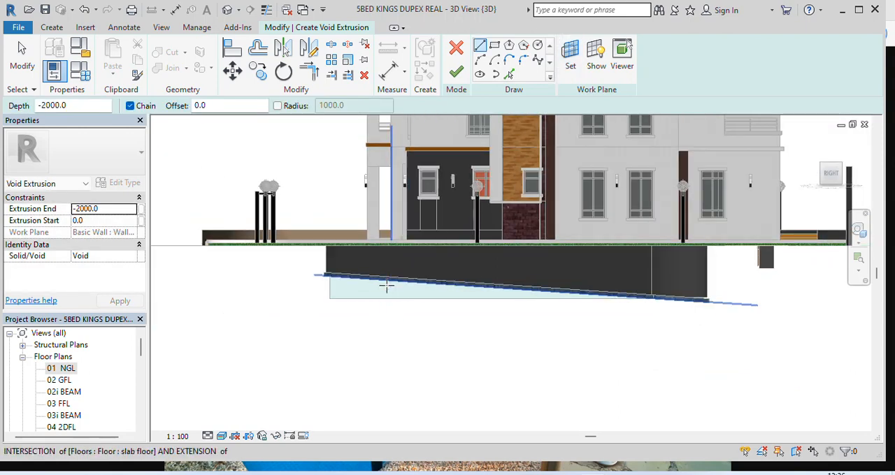
scroll(385, 305, up, 2)
scroll(304, 274, up, 3)
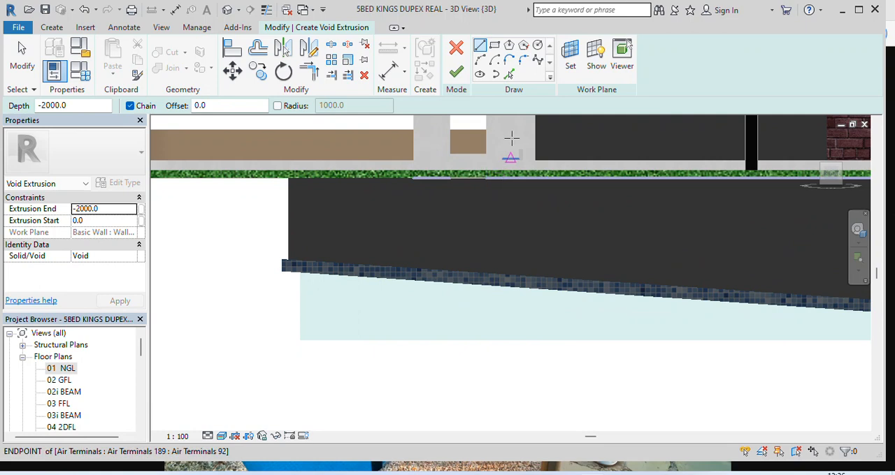
click(510, 75)
scroll(337, 315, up, 2)
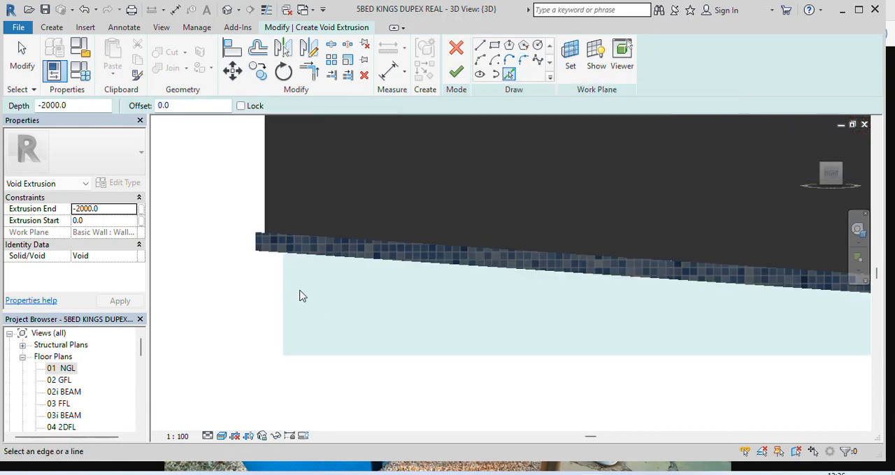
click(283, 303)
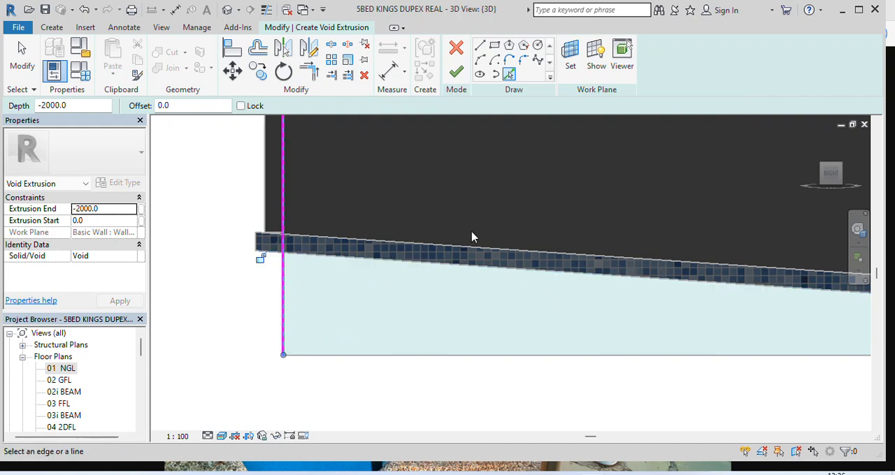
click(478, 247)
scroll(302, 269, down, 4)
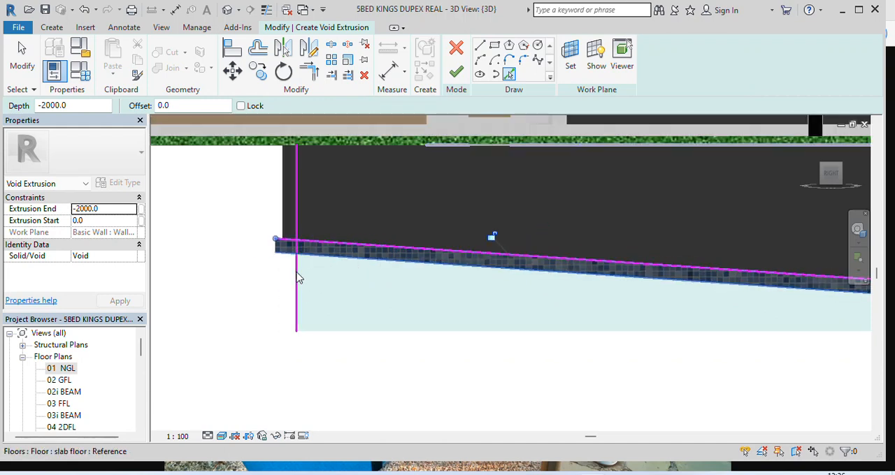
click(456, 299)
Trim the sloped line to the vertical line at the shallow end and to the bottom line at the deep end, closing the profile
scroll(395, 298, down, 1)
click(309, 72)
scroll(312, 249, up, 2)
click(304, 295)
click(369, 280)
scroll(293, 284, down, 3)
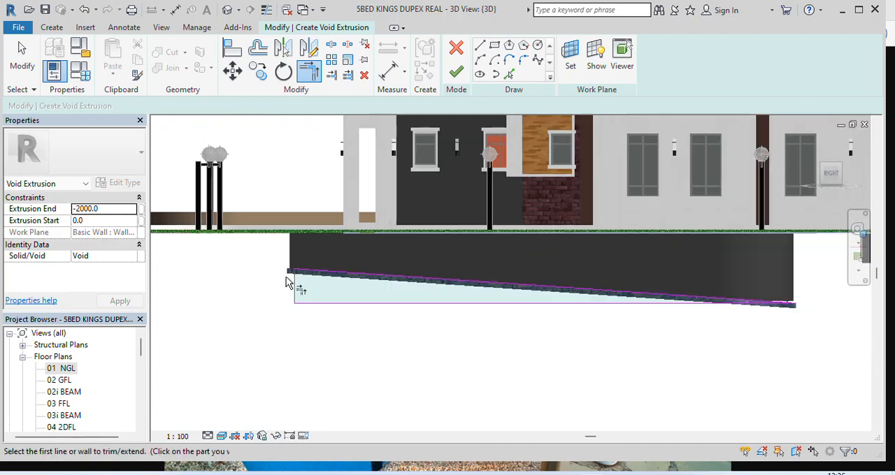
scroll(627, 298, up, 5)
scroll(627, 297, up, 2)
click(595, 276)
click(566, 285)
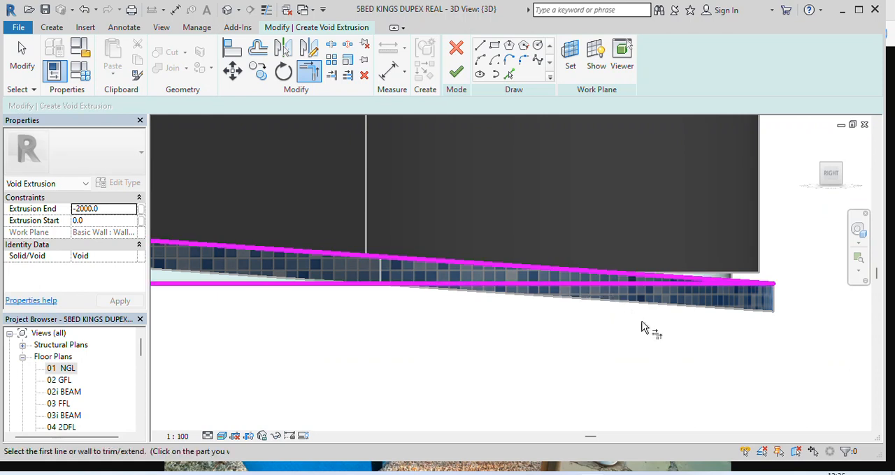
Set the void's extrusion end to 10000 and apply it
scroll(643, 326, down, 3)
scroll(706, 326, down, 2)
scroll(355, 310, up, 4)
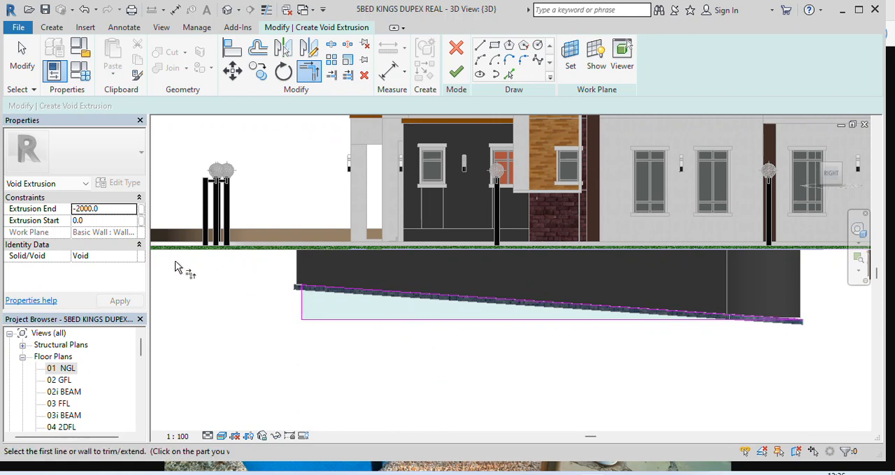
click(110, 208)
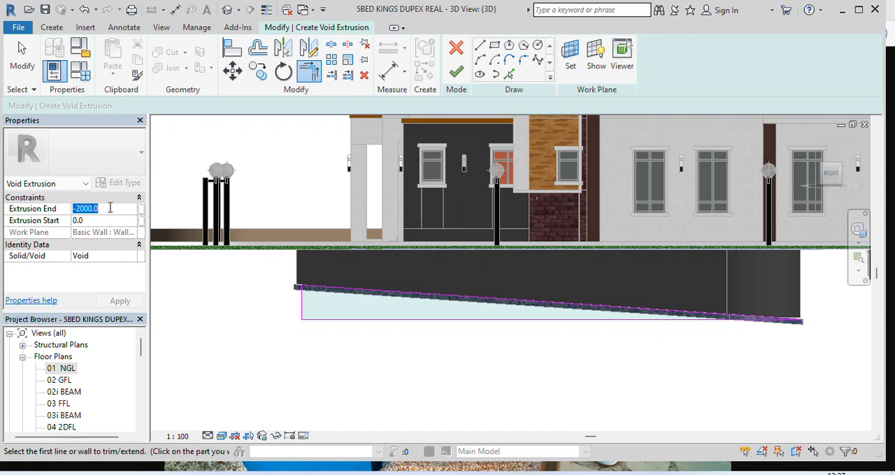
text(1)
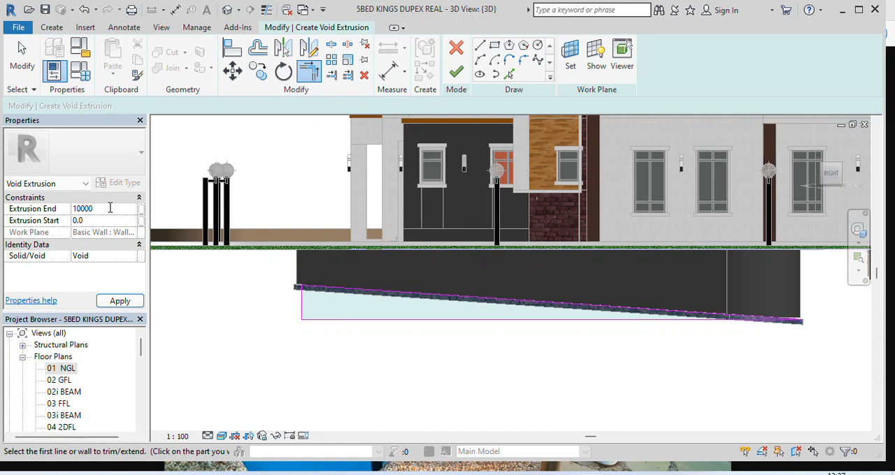
click(117, 301)
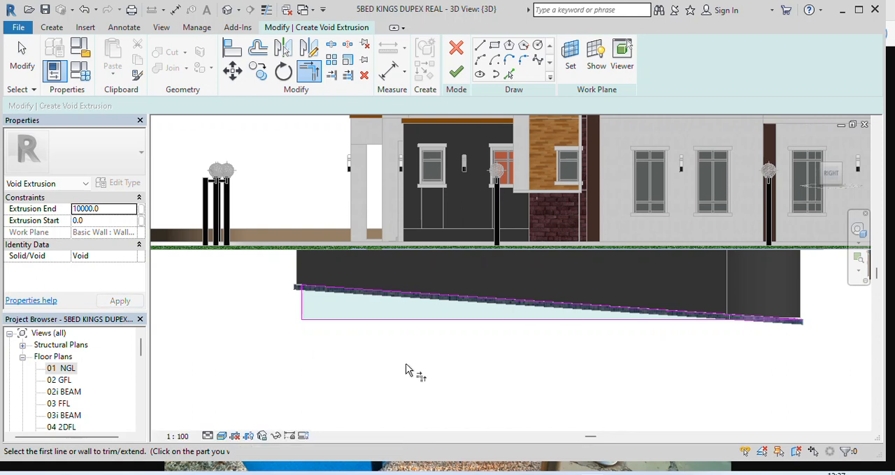
Finish the void sketch and the in-place water model, leaving nothing selected
click(456, 72)
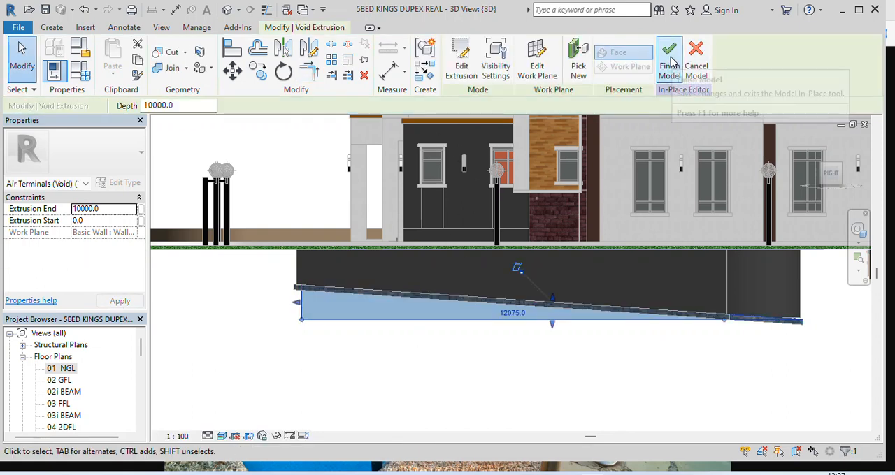
click(671, 65)
click(262, 195)
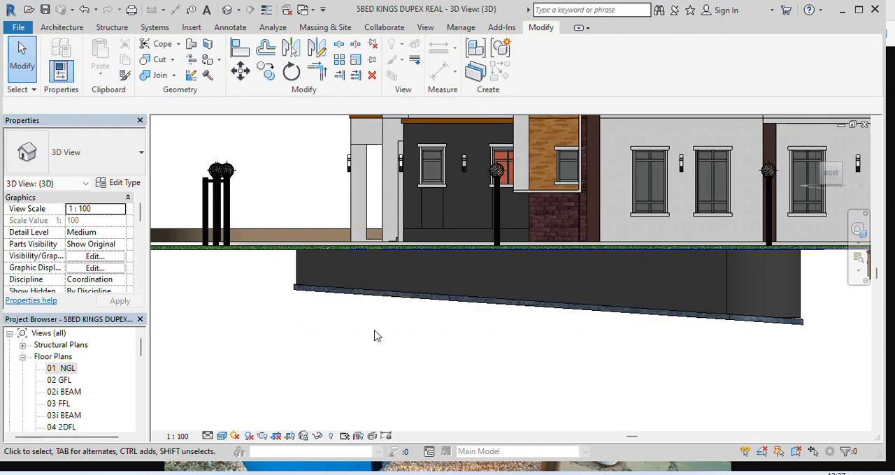
Inspect the pool and its water from the side, then from a raised corner angle in the 3D view
scroll(584, 371, down, 2)
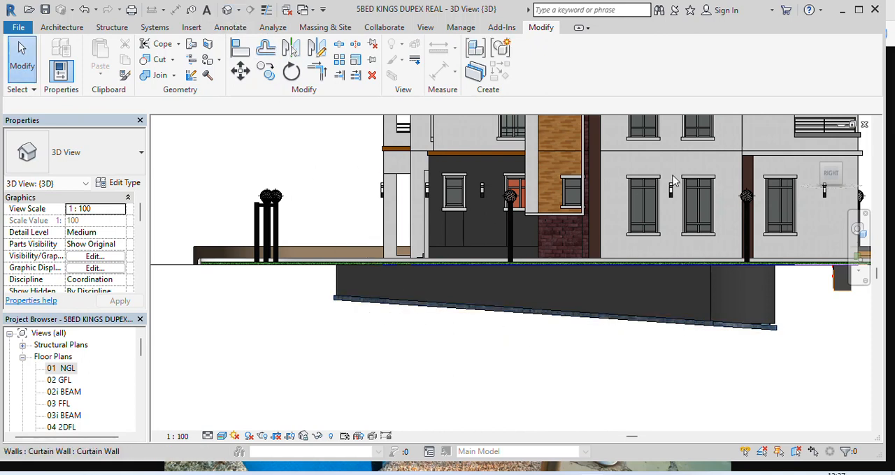
click(811, 146)
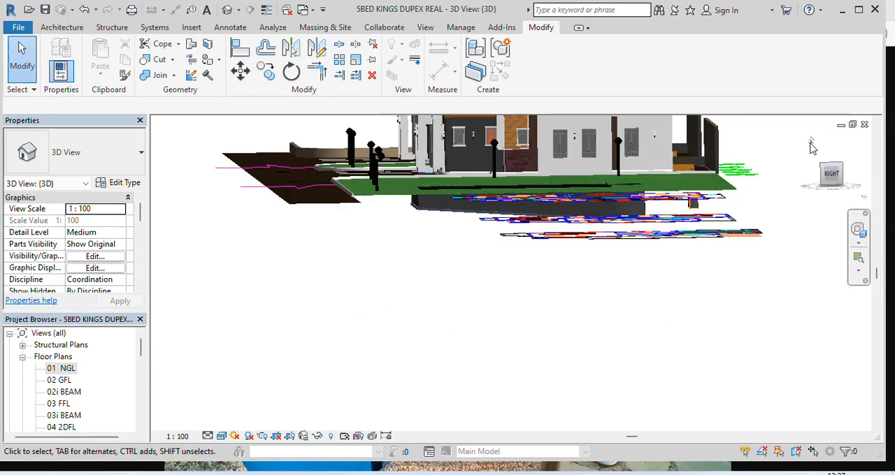
scroll(503, 314, up, 10)
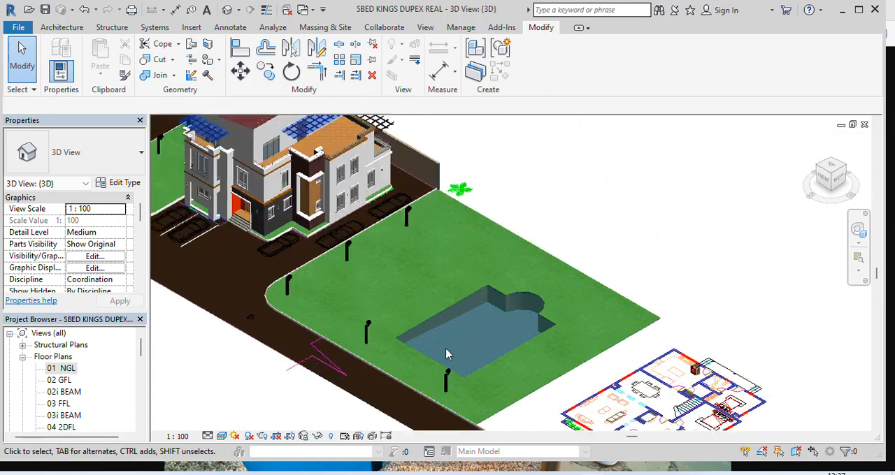
scroll(440, 223, down, 1)
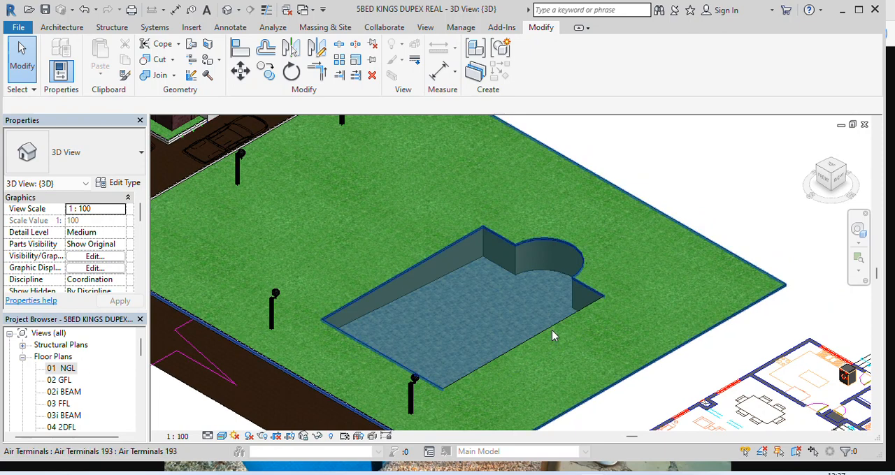
scroll(552, 330, up, 2)
scroll(480, 257, down, 2)
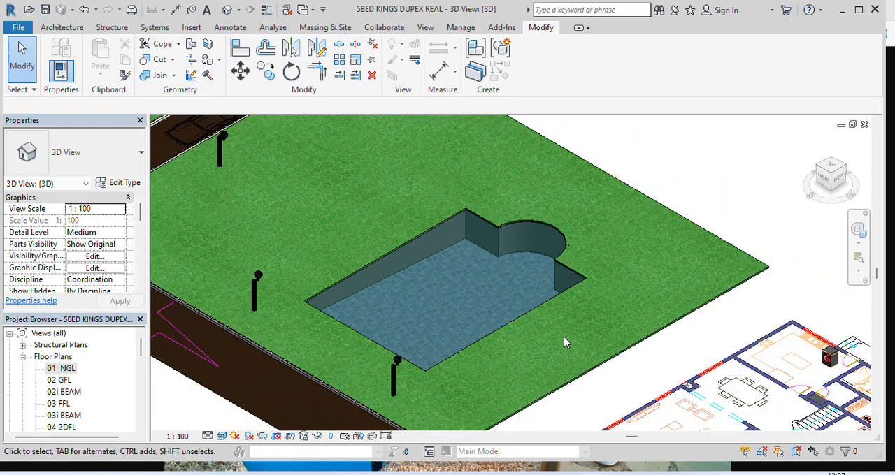